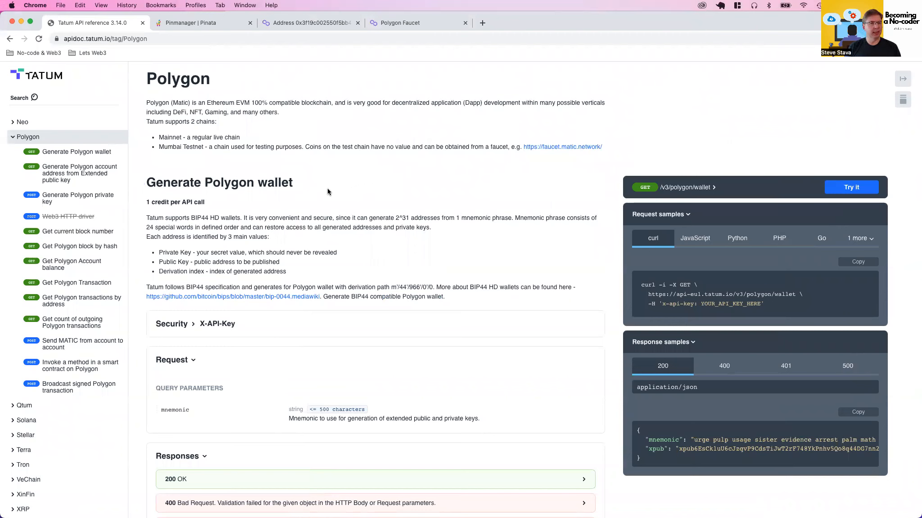
Open the "Deploy an NFT smart contract" operation in the NFT (ERC-721 or compatible) section of the API reference
click(13, 137)
scroll(52, 296, down, 10)
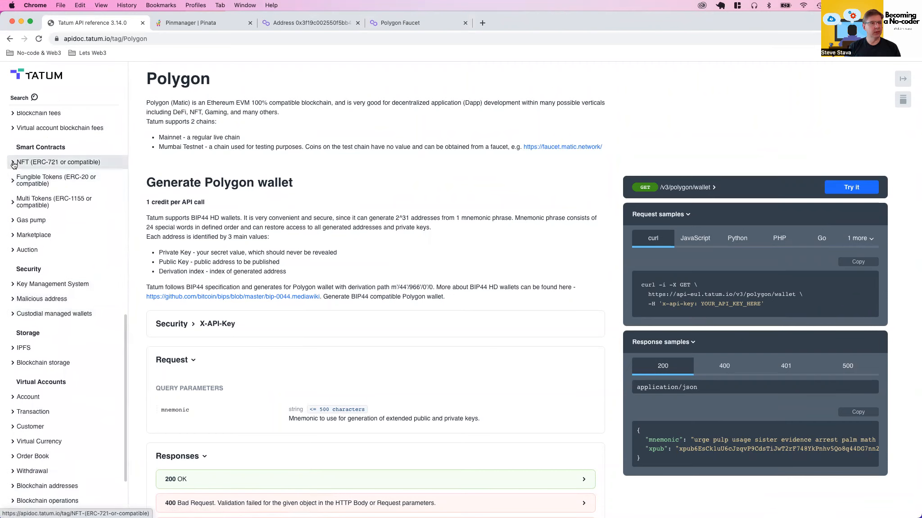
click(27, 162)
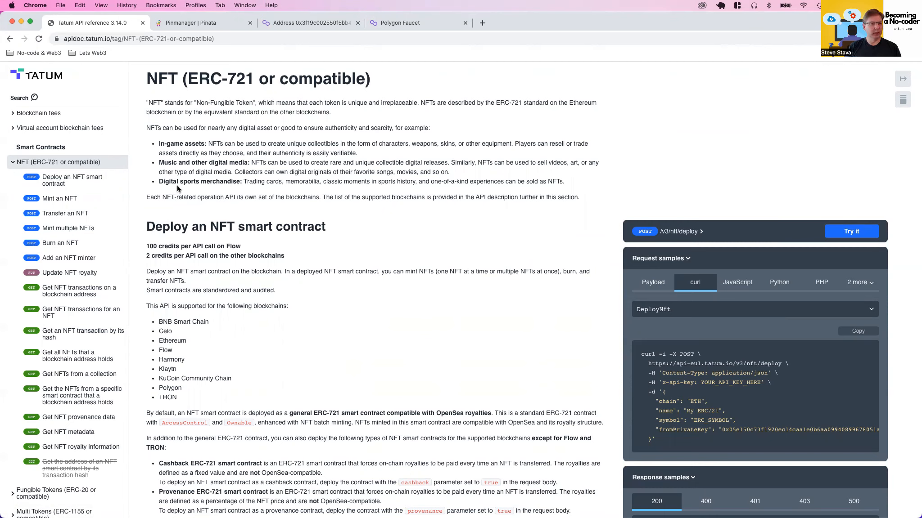
click(90, 181)
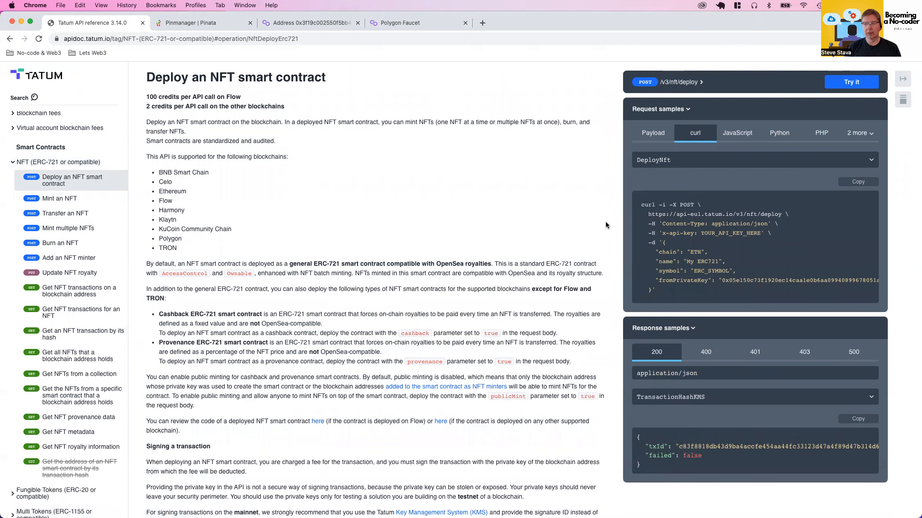
Open the trial request for deploying the NFT contract and set the chain in its body to "MATIC"
click(858, 80)
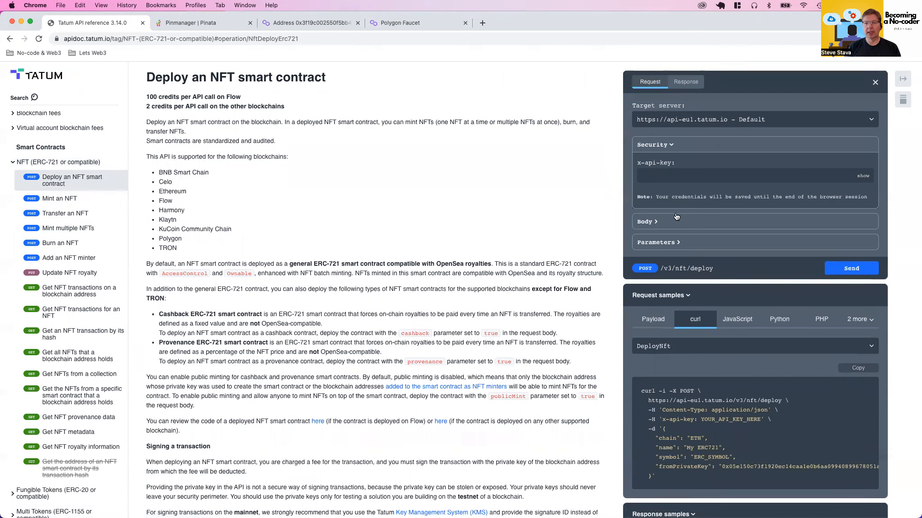
click(696, 221)
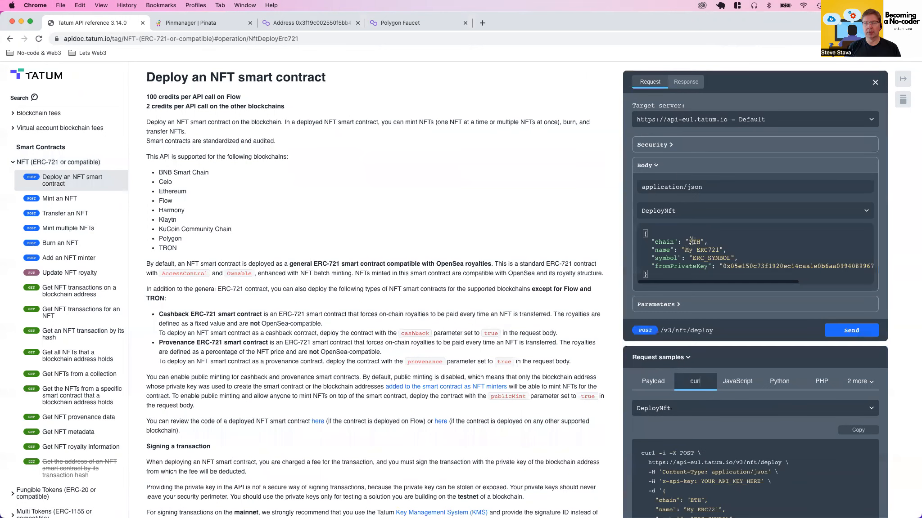
double_click(692, 240)
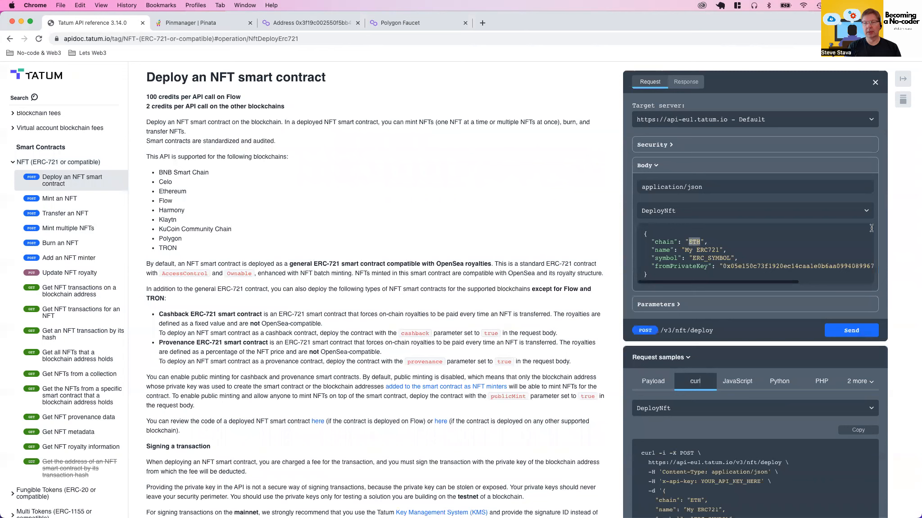
text(M)
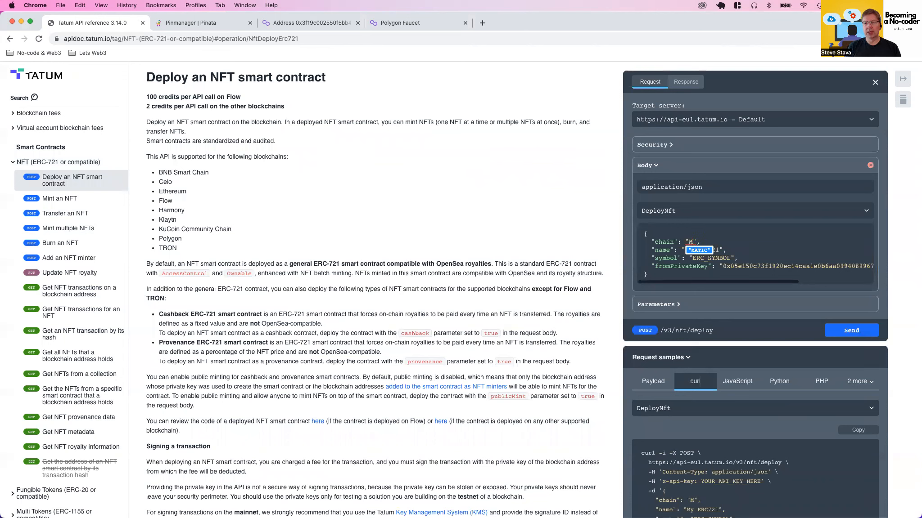
click(699, 251)
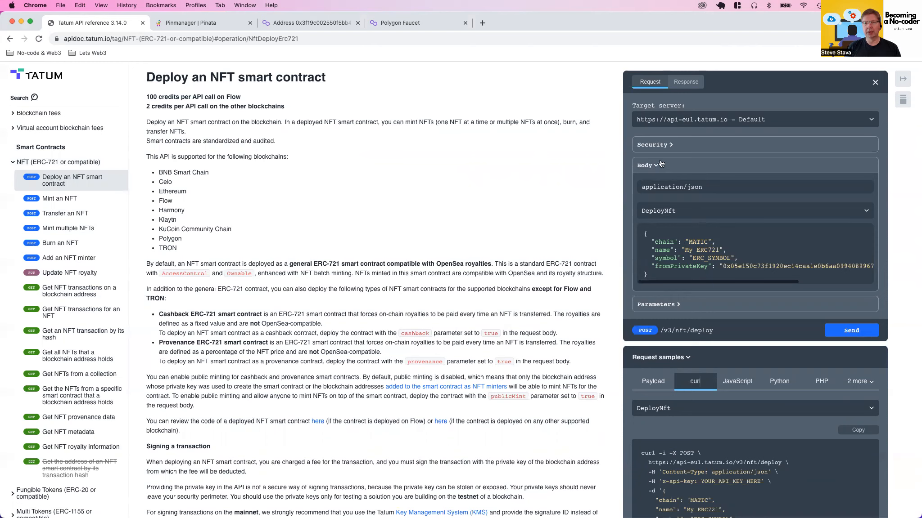
click(688, 250)
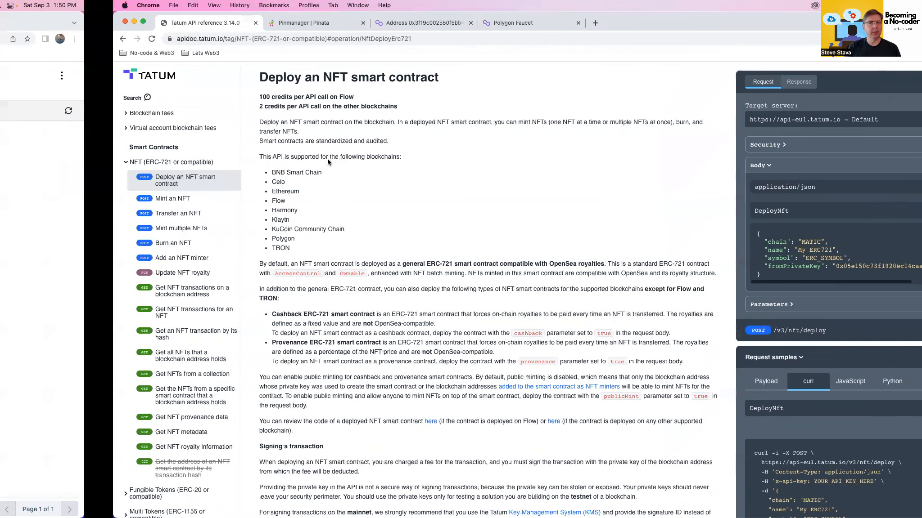
Switch to Xano and copy the public address of record 1 in the wallet table
key(ctrl+Left)
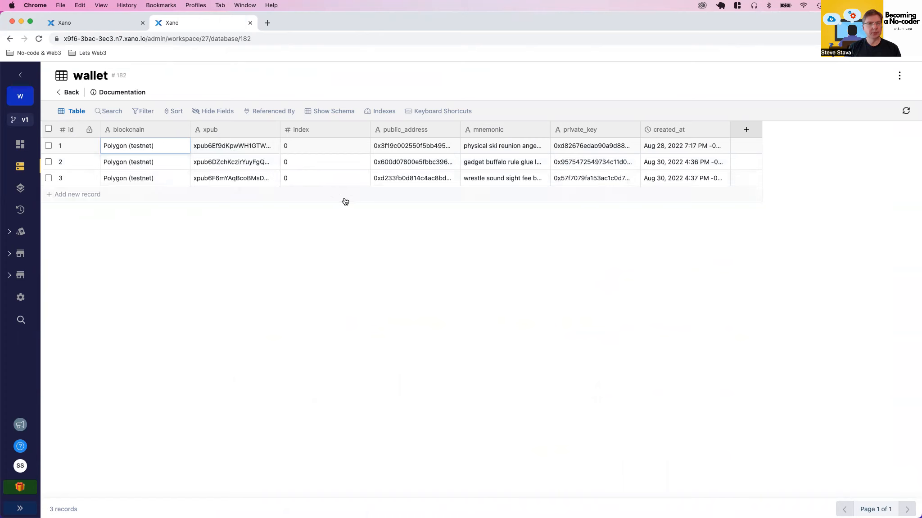
click(401, 146)
click(402, 146)
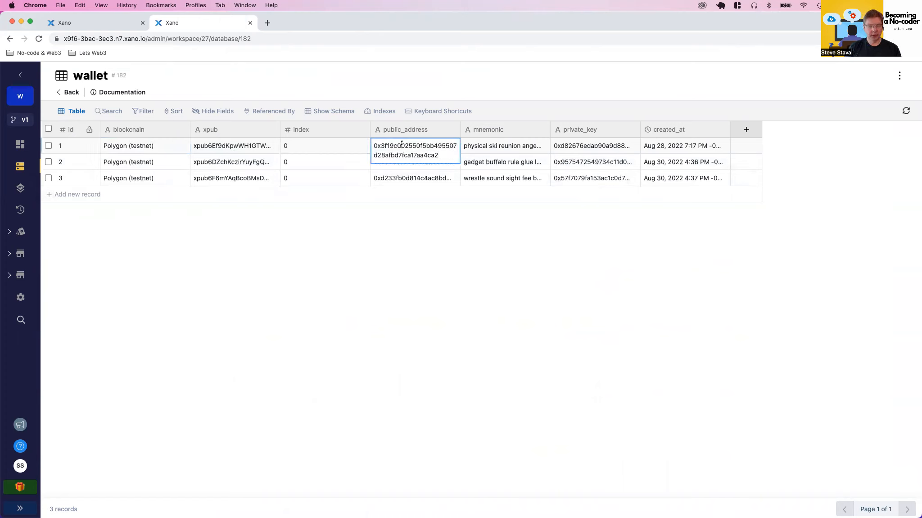
key(super+a)
key(super+c)
click(402, 289)
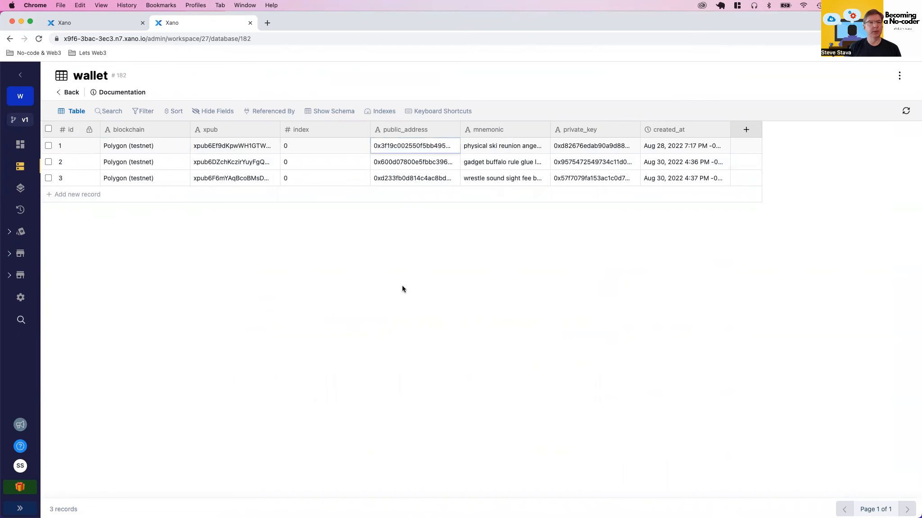
Look up the copied wallet address on Mumbai Polygonscan and check its MATIC balance
key(ctrl+Right)
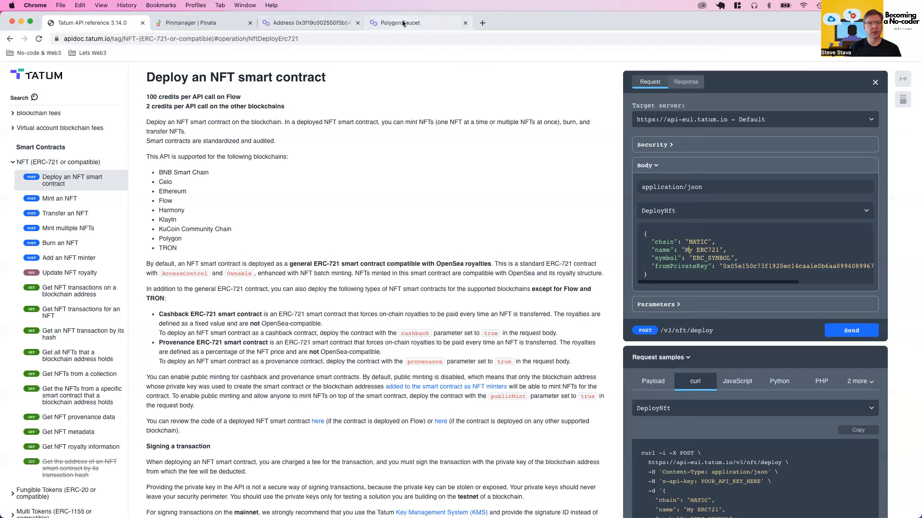
click(318, 22)
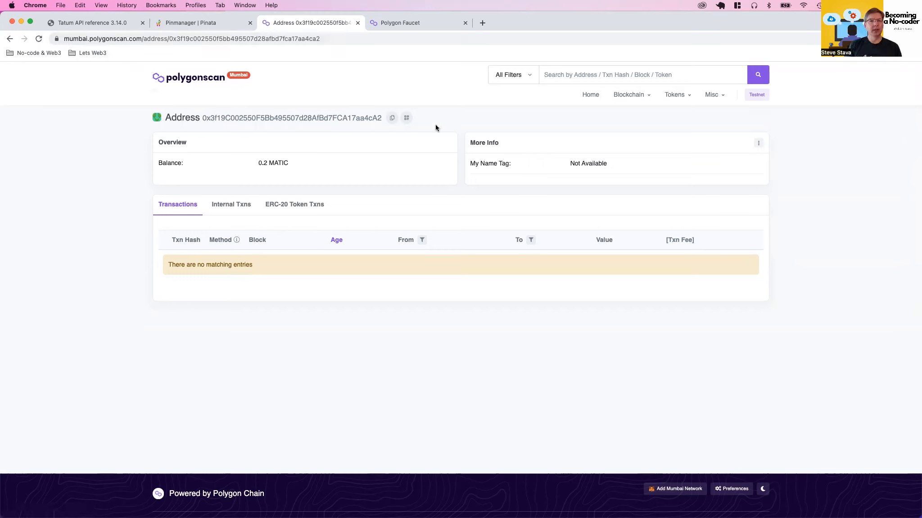
click(571, 76)
key(super+v)
key(Return)
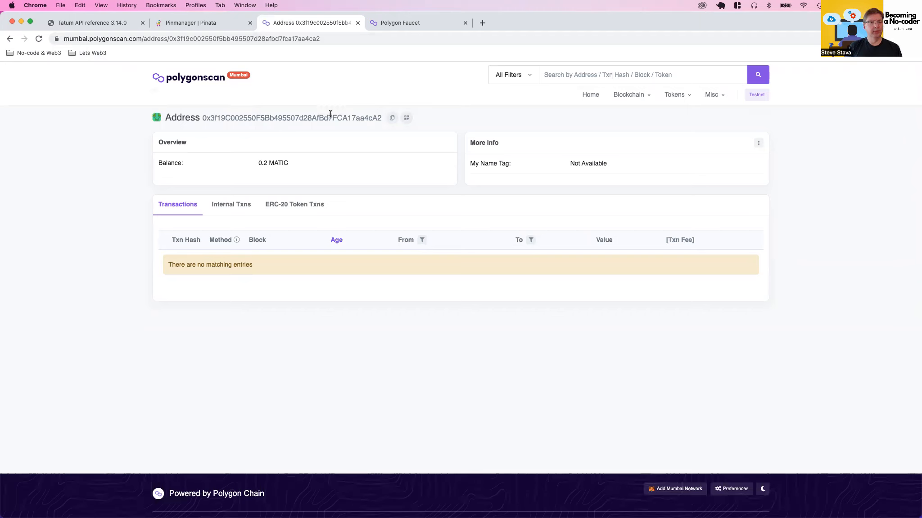
drag(261, 163, 298, 167)
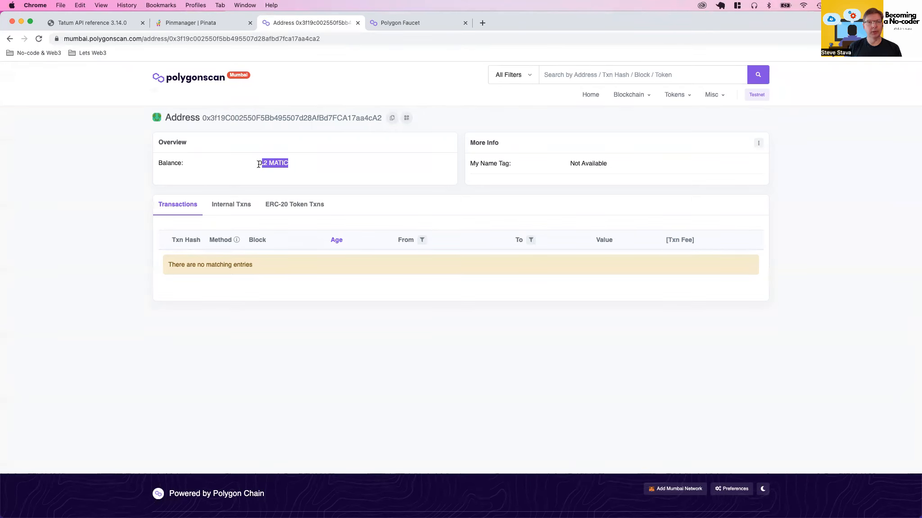
Request MATIC Token on the Mumbai network for the copied wallet address through the Polygon Faucet
click(391, 23)
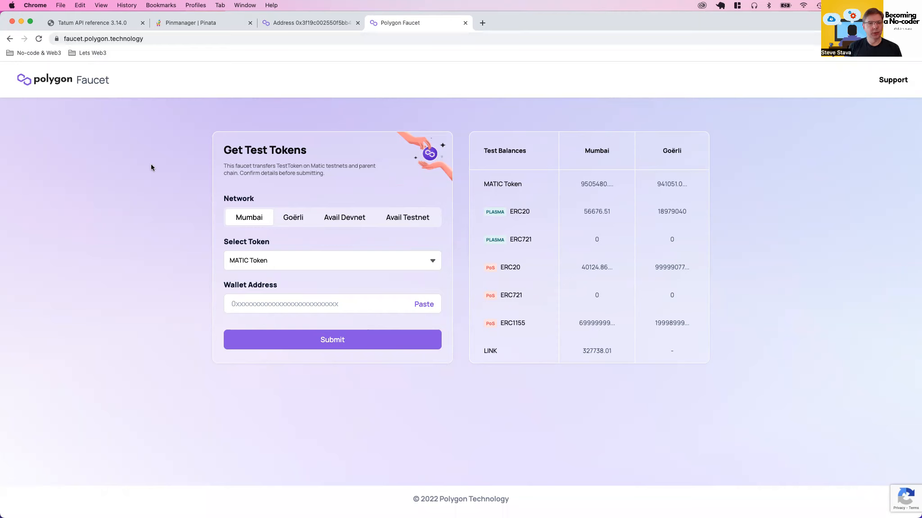
click(247, 304)
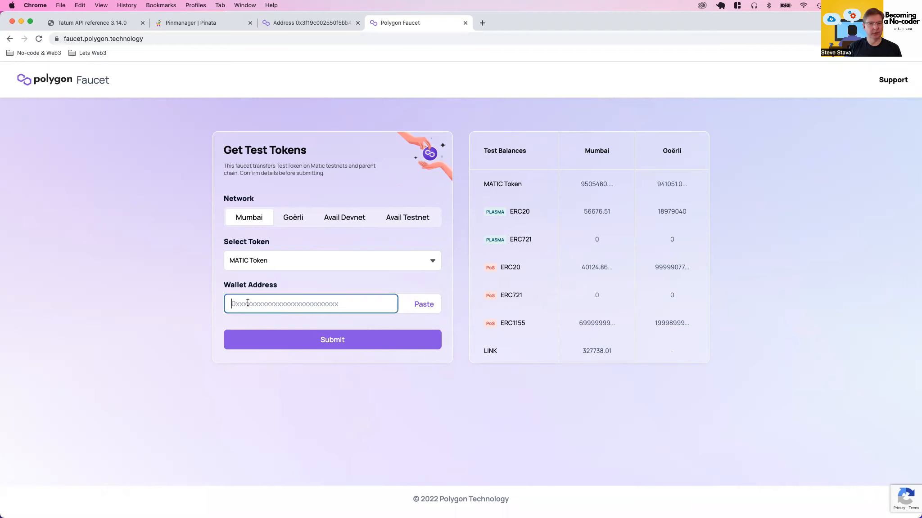
key(super+v)
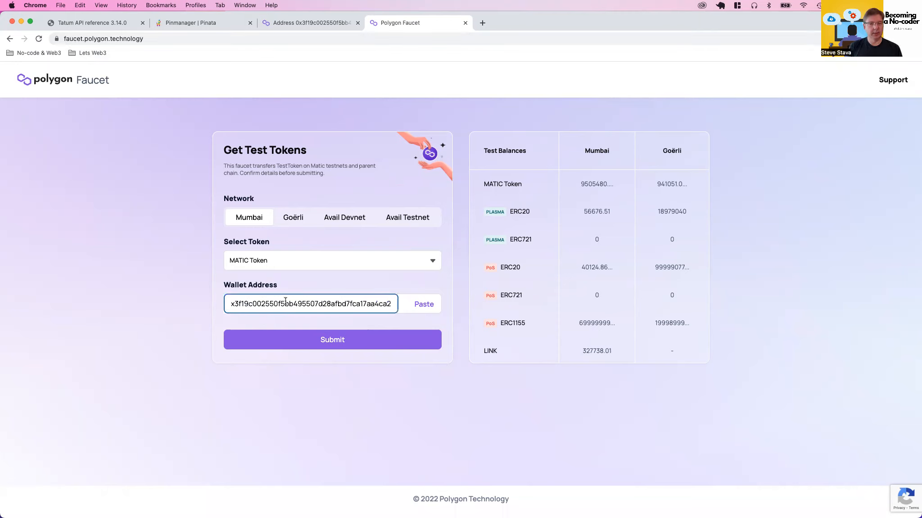
click(329, 341)
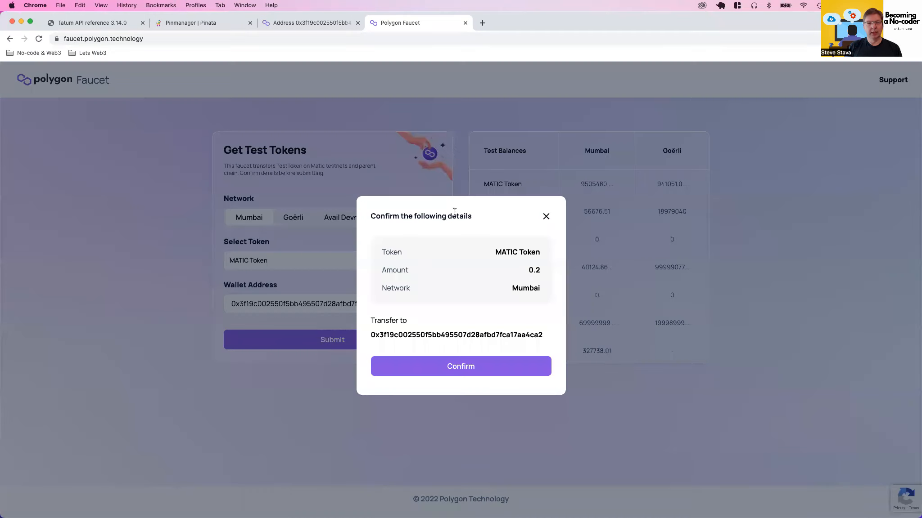
click(439, 364)
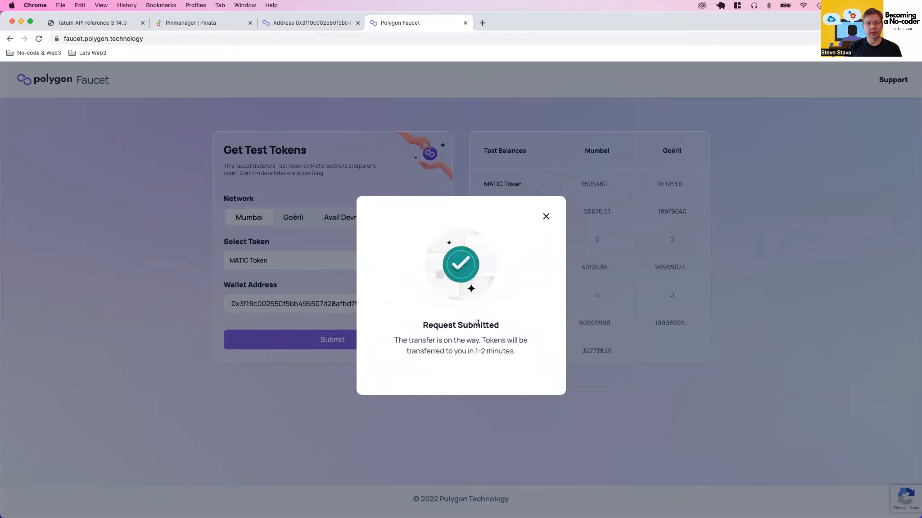
click(546, 215)
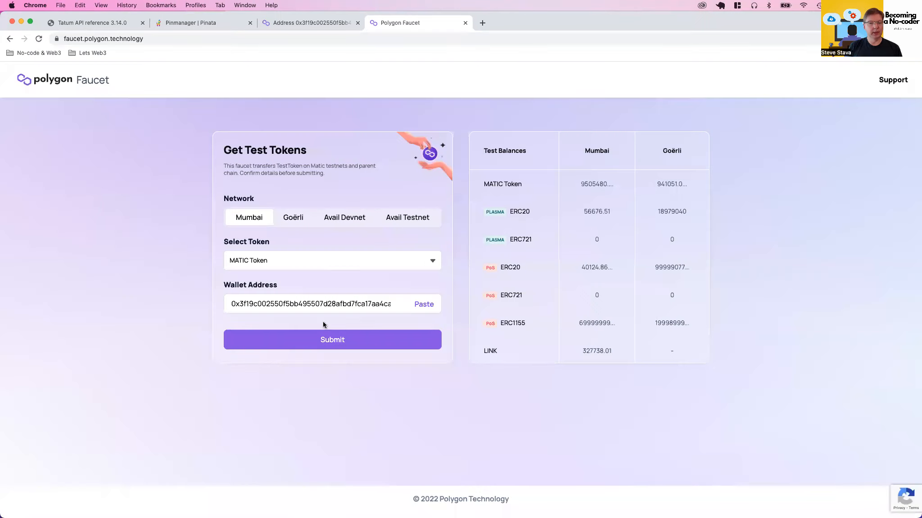
Try to request another MATIC transfer from the faucet to the same wallet address
click(321, 345)
click(443, 366)
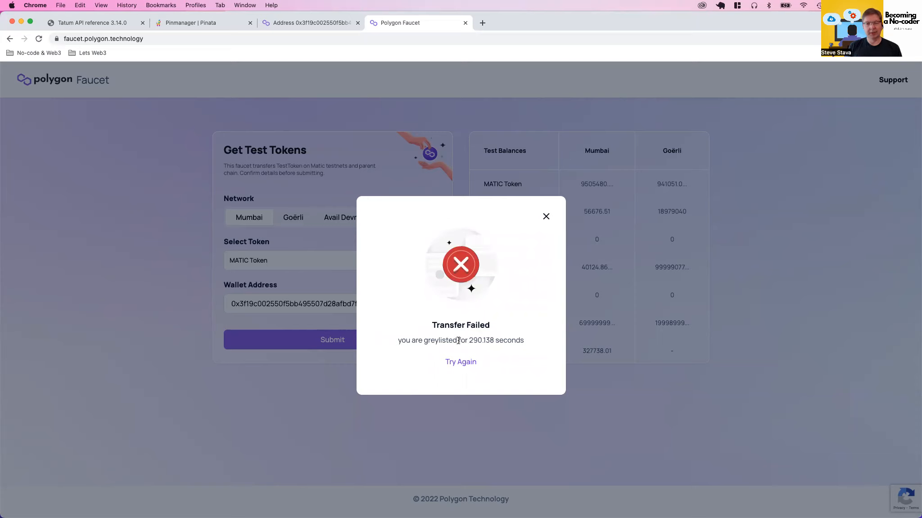
click(546, 218)
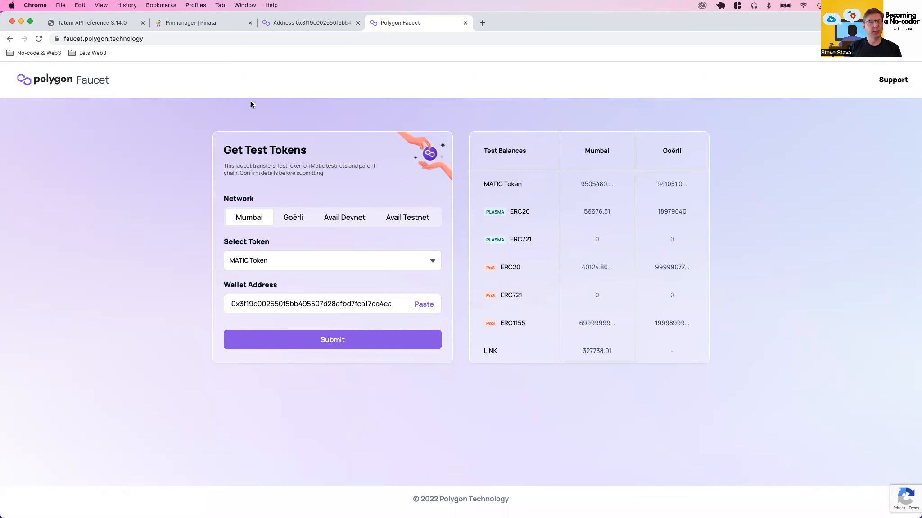
Reload the wallet's Polygonscan address page and check its updated MATIC balance
click(307, 22)
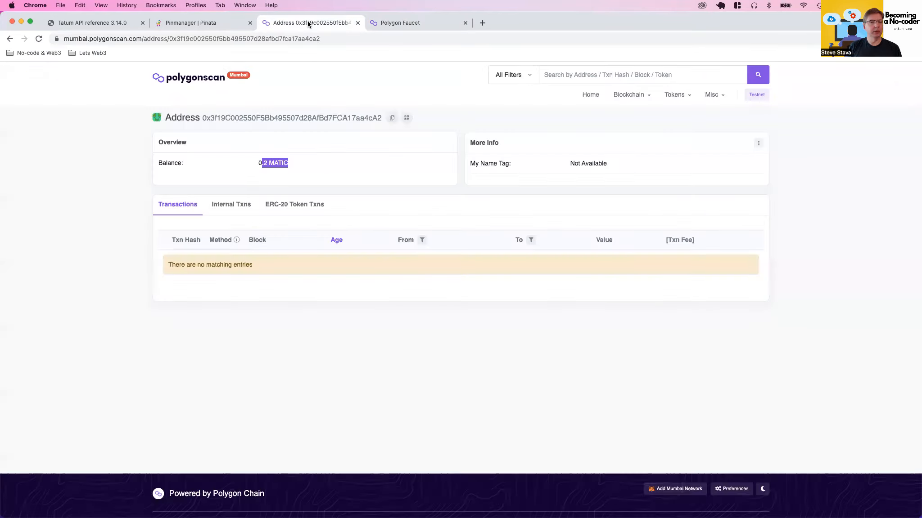
click(40, 40)
key(super+v)
key(Return)
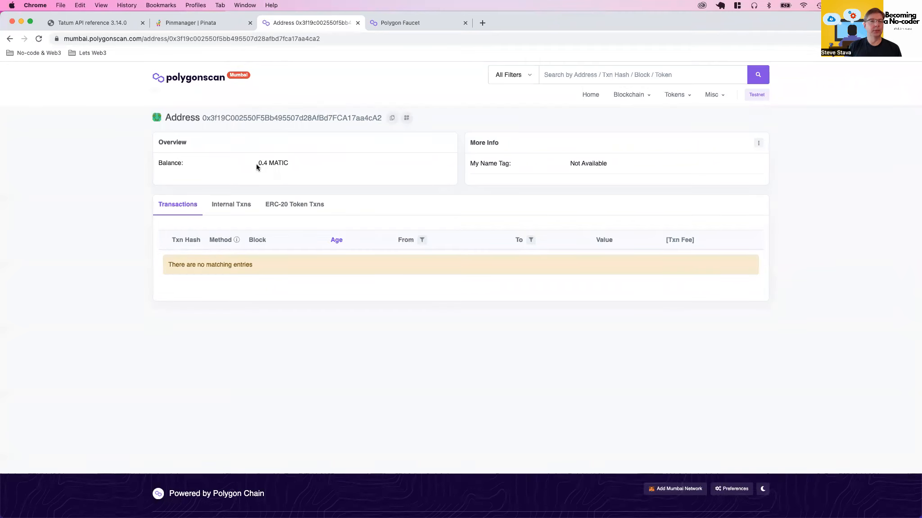
drag(258, 164, 291, 165)
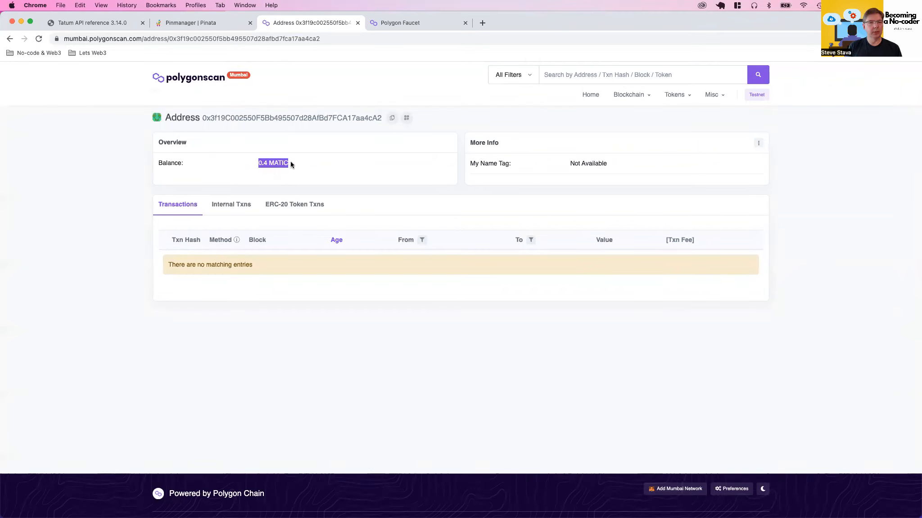
click(264, 163)
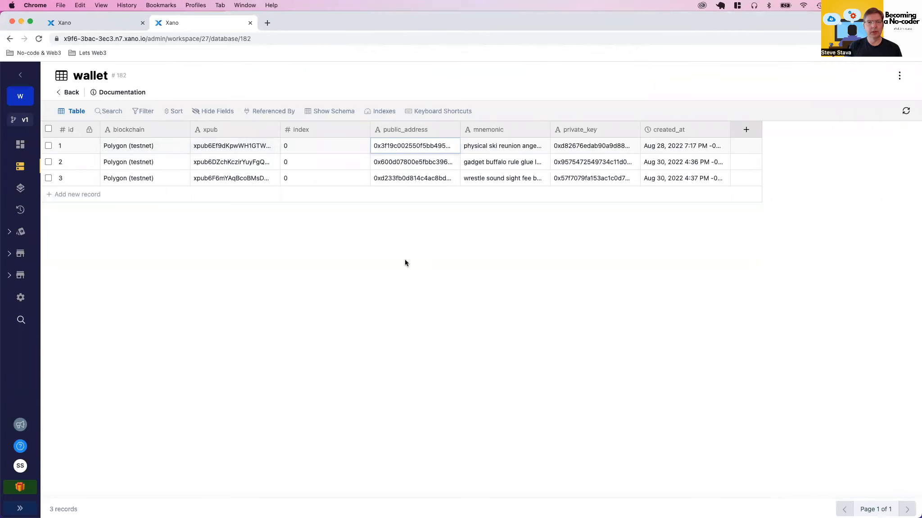
key(ctrl+Right)
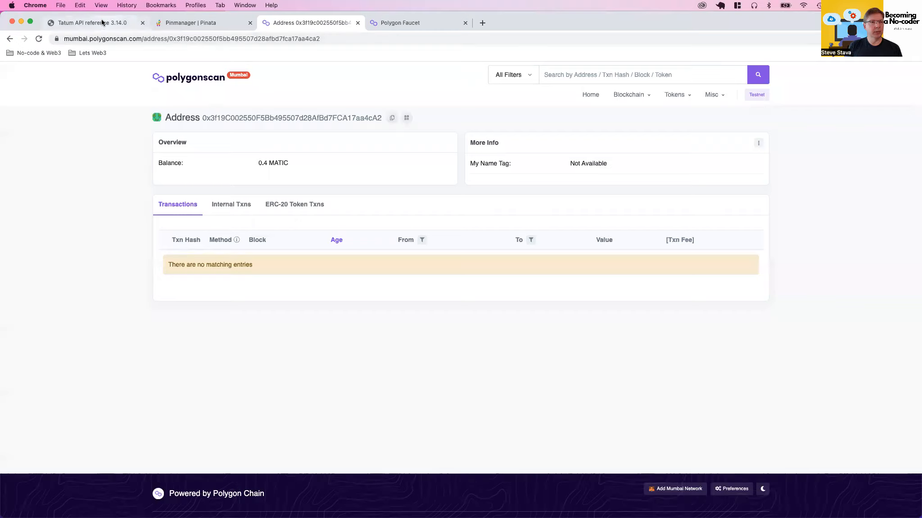
click(101, 22)
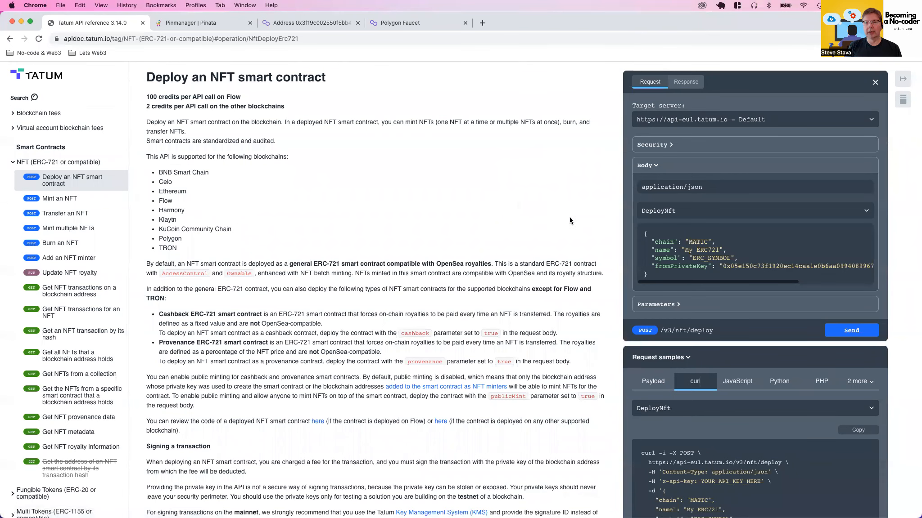
click(705, 124)
click(701, 126)
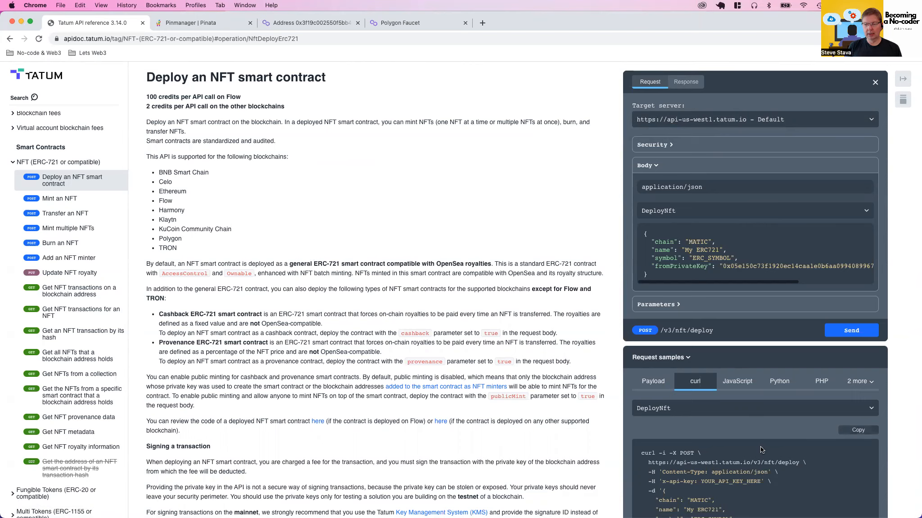
scroll(762, 444, down, 3)
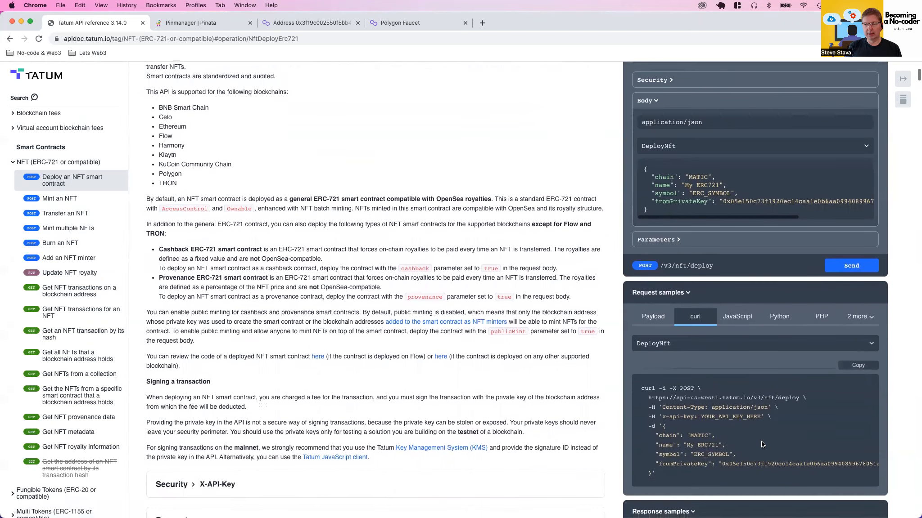
click(857, 366)
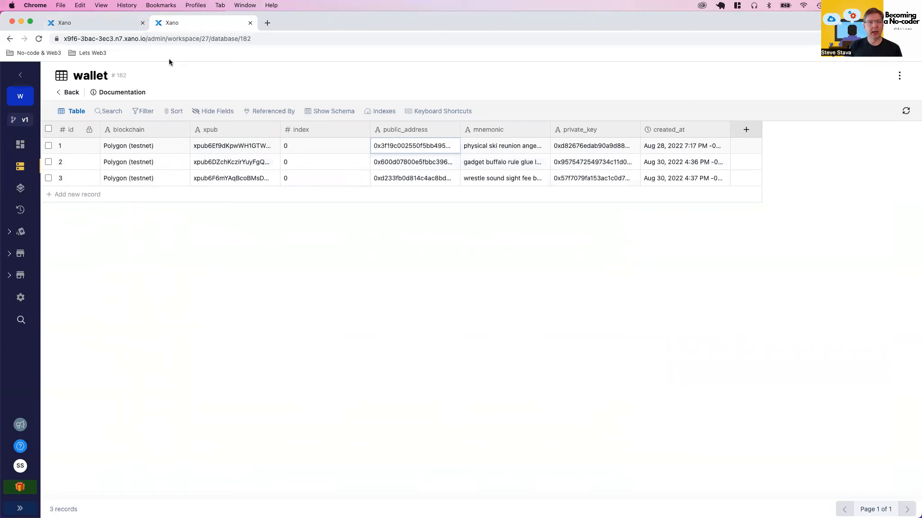
Create a function named tatum_nft_deploy with the description "Deploying an NFT contract to the Polygon blockchain"
click(100, 21)
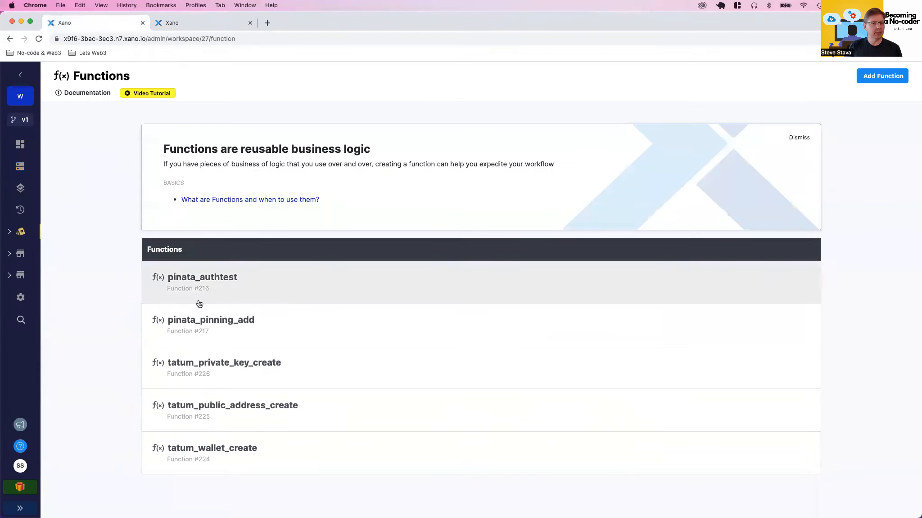
click(875, 78)
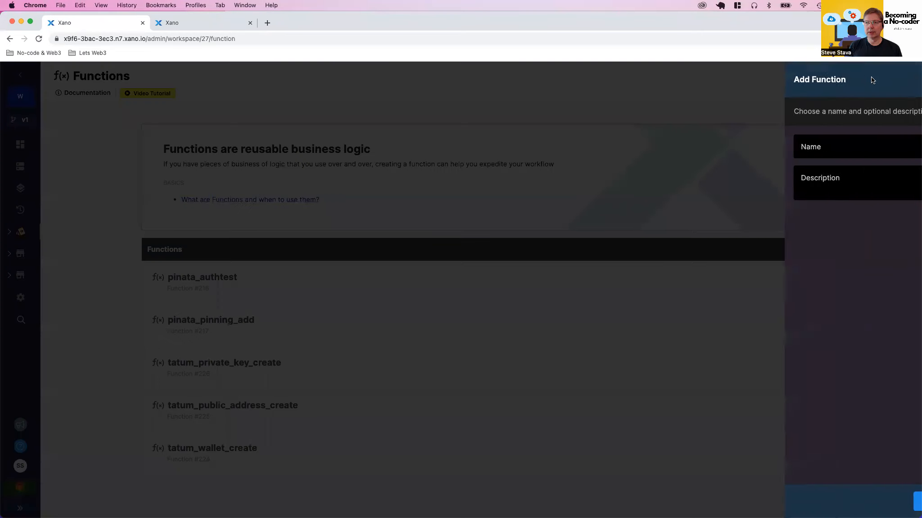
text(tatum)
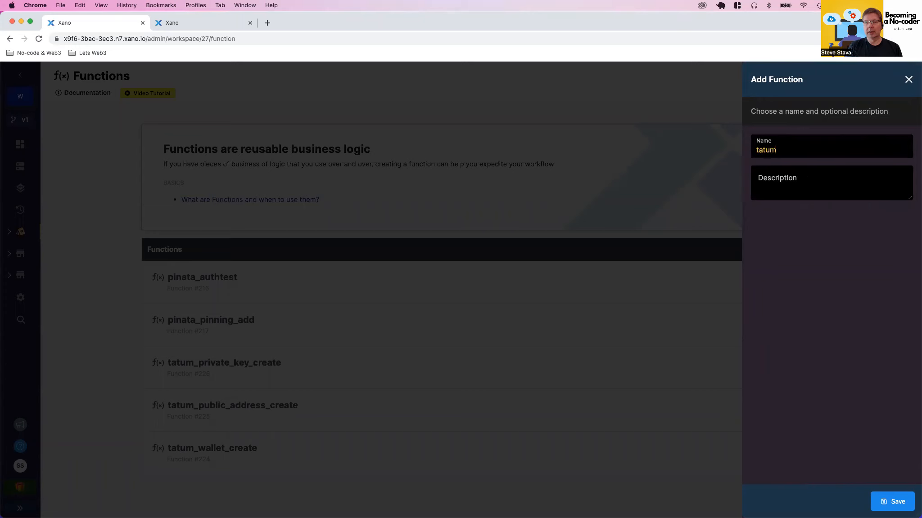
text(_nft_deploy)
click(817, 181)
text(De)
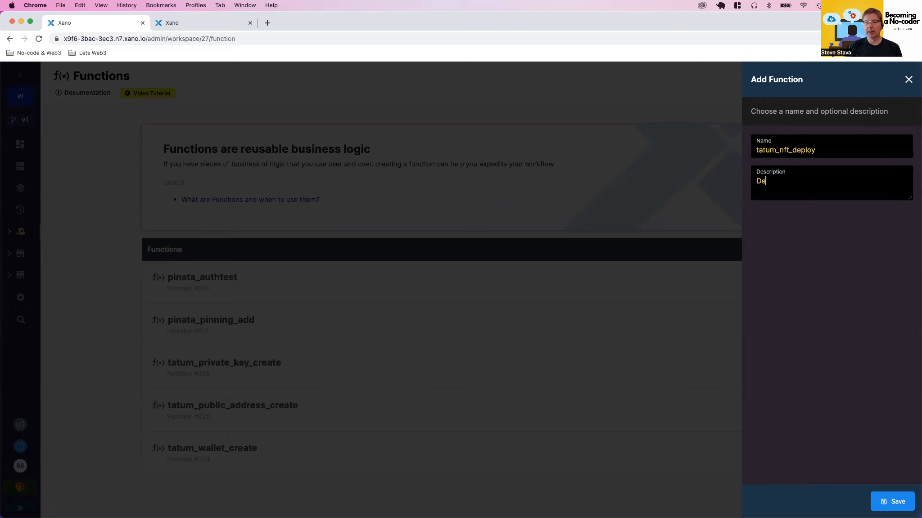
text(ploying an NFT contra)
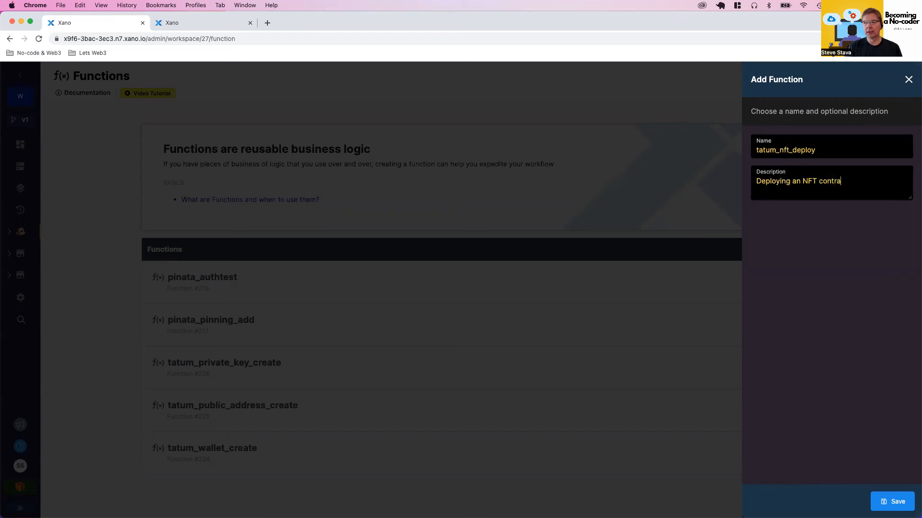
text(ct to the Polygon block)
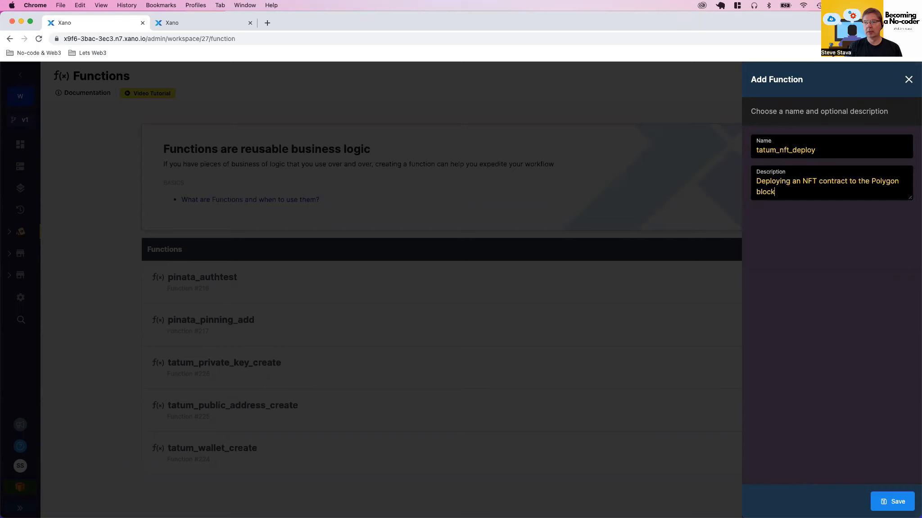
text(chain)
click(893, 501)
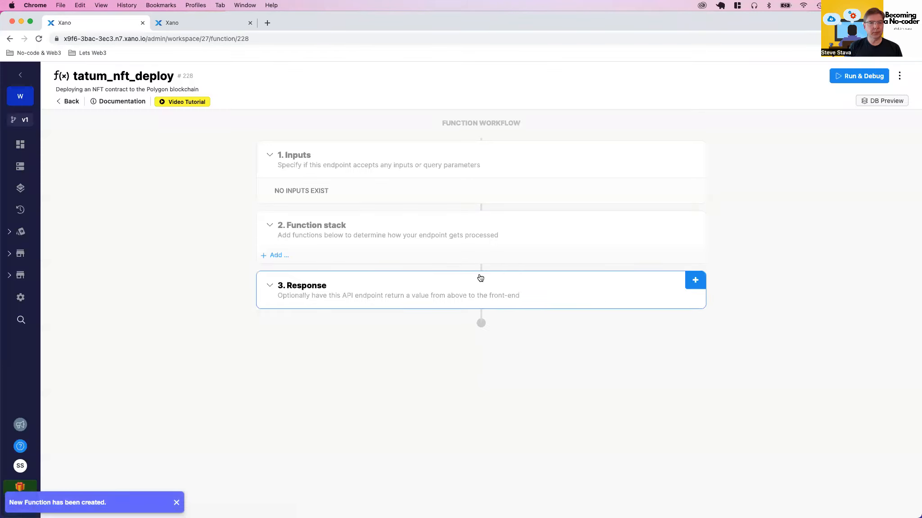
Add an External API Request to the function stack and import the copied curl sample into it
click(468, 257)
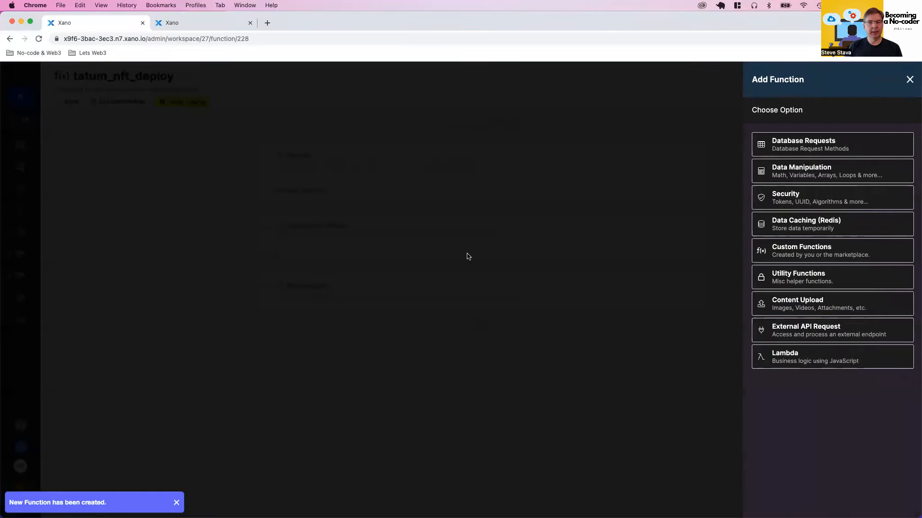
click(778, 331)
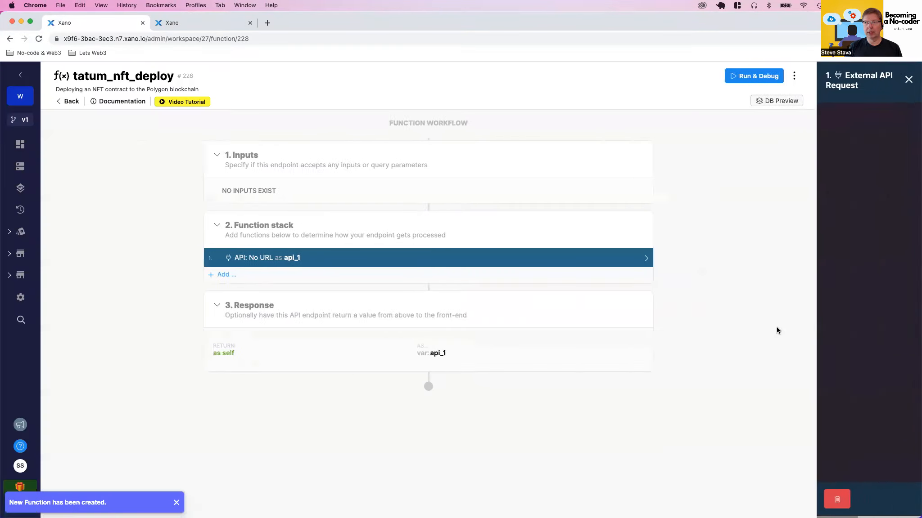
click(887, 153)
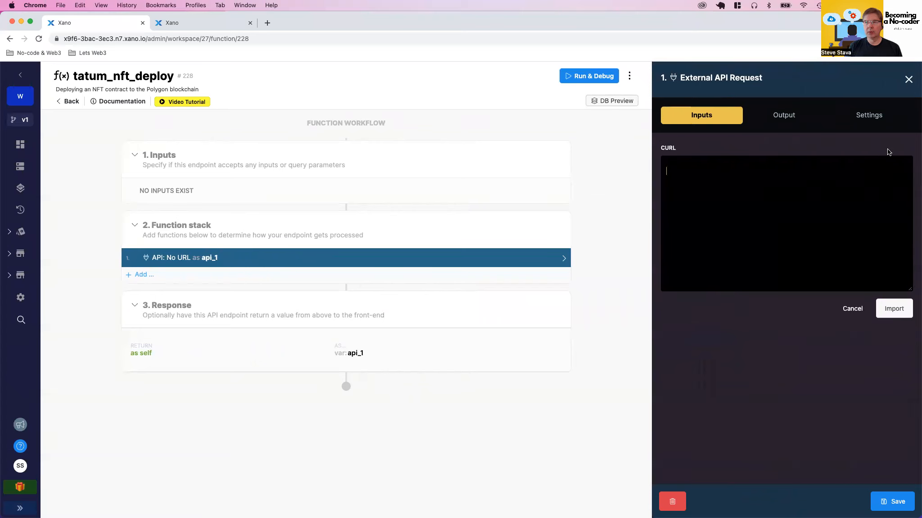
key(super+v)
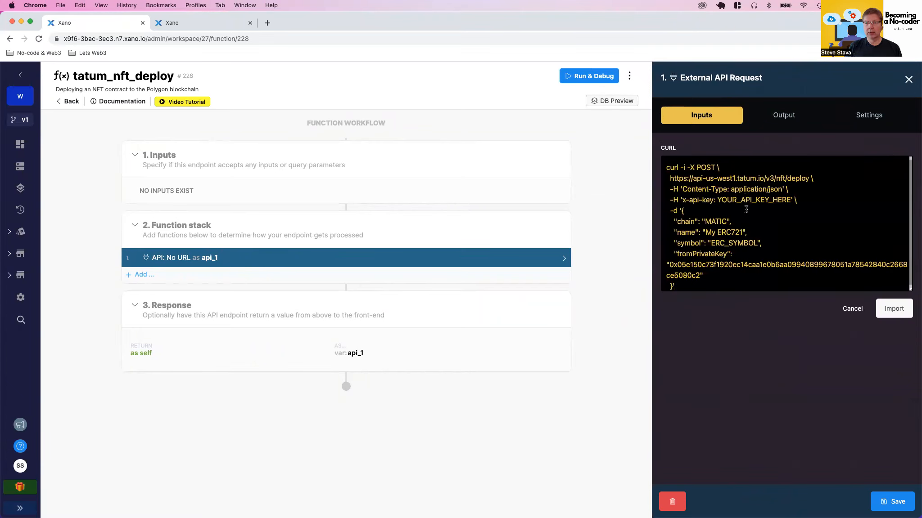
click(889, 309)
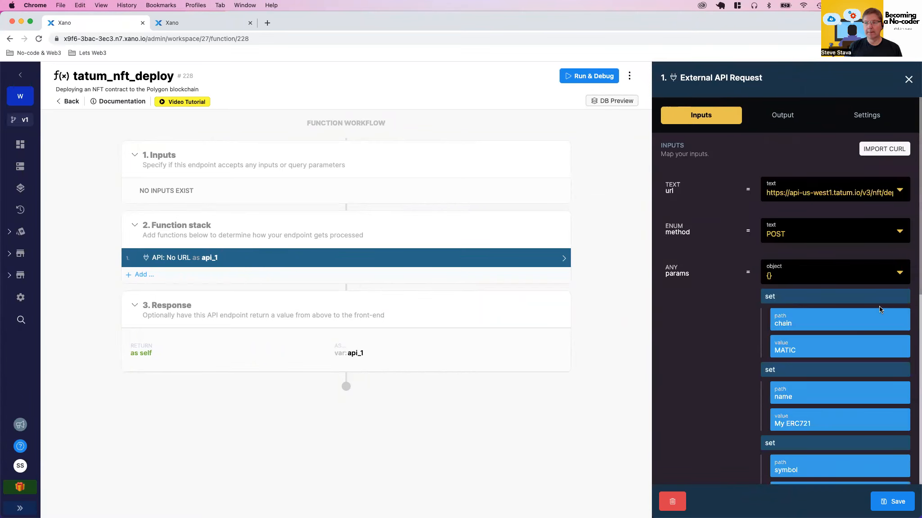
Examine the imported request's full URL, parameters and headers
click(828, 189)
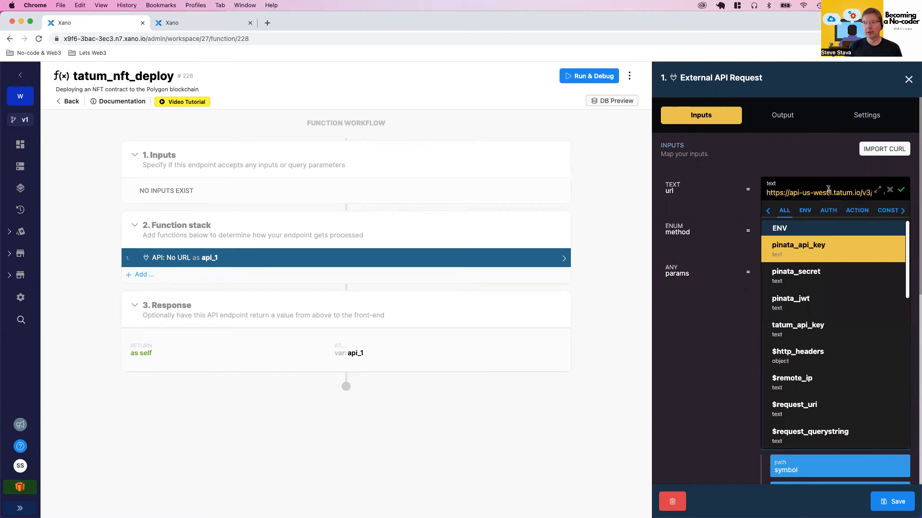
click(877, 188)
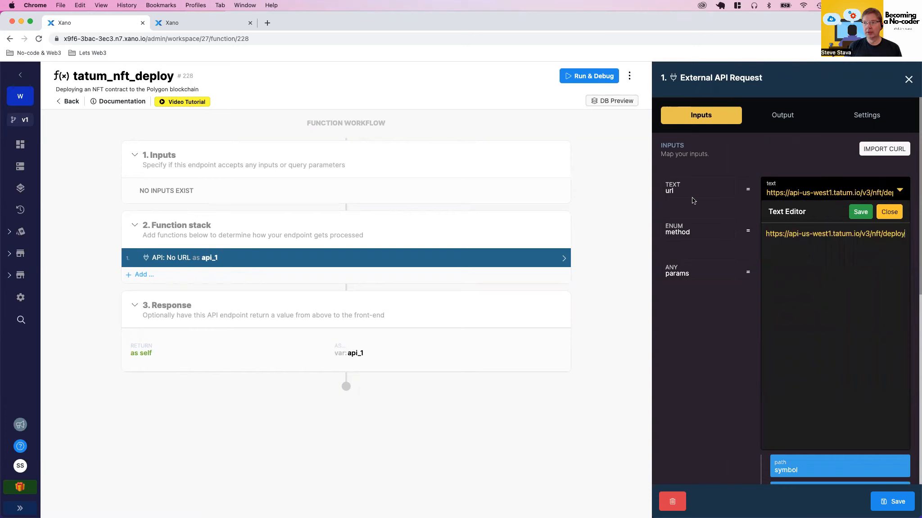
click(710, 194)
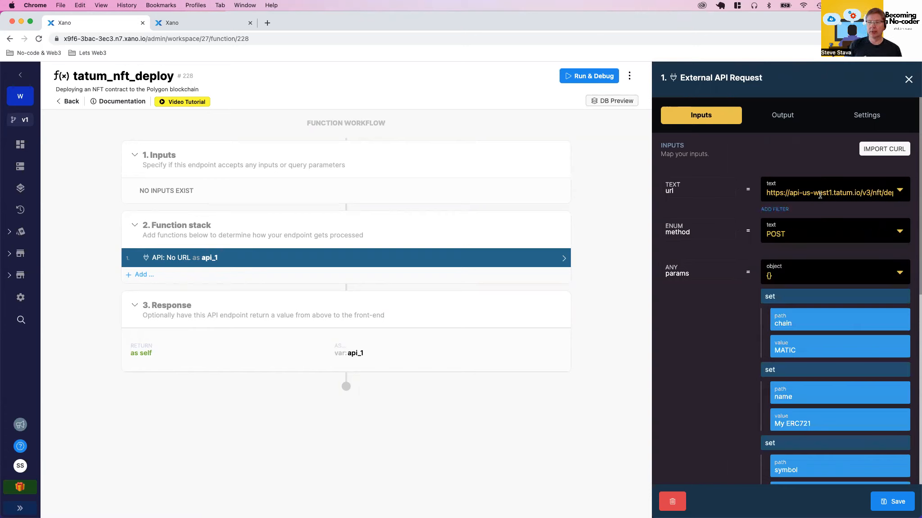
scroll(812, 288, down, 3)
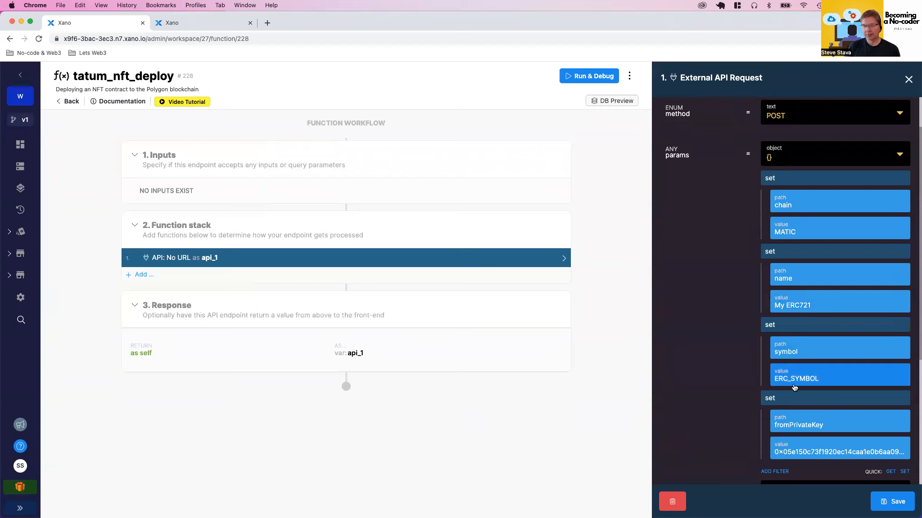
scroll(794, 388, down, 3)
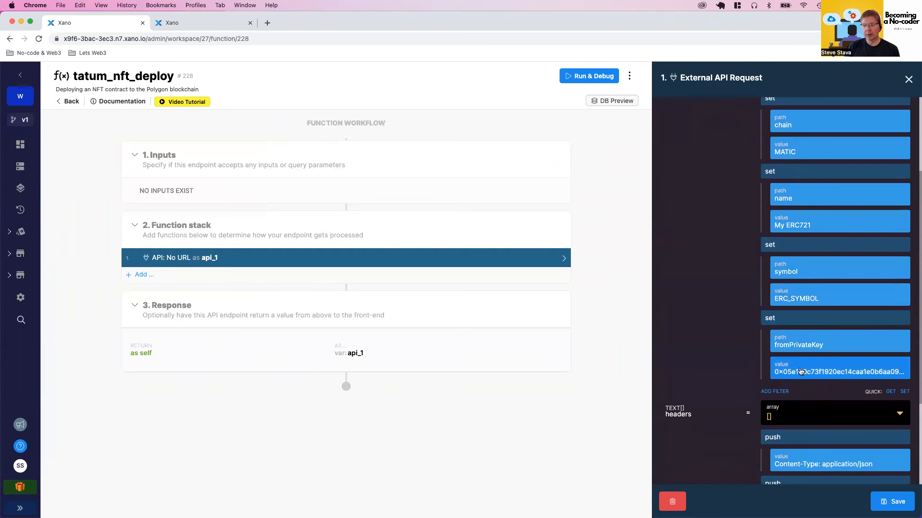
scroll(799, 372, down, 4)
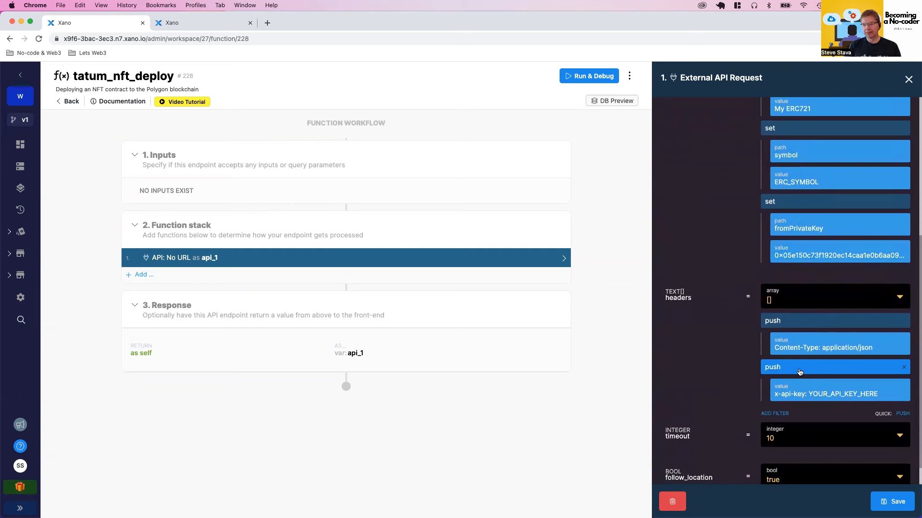
Replace the API key placeholder in the request's second header so that its value is x-api-key: %s
click(810, 394)
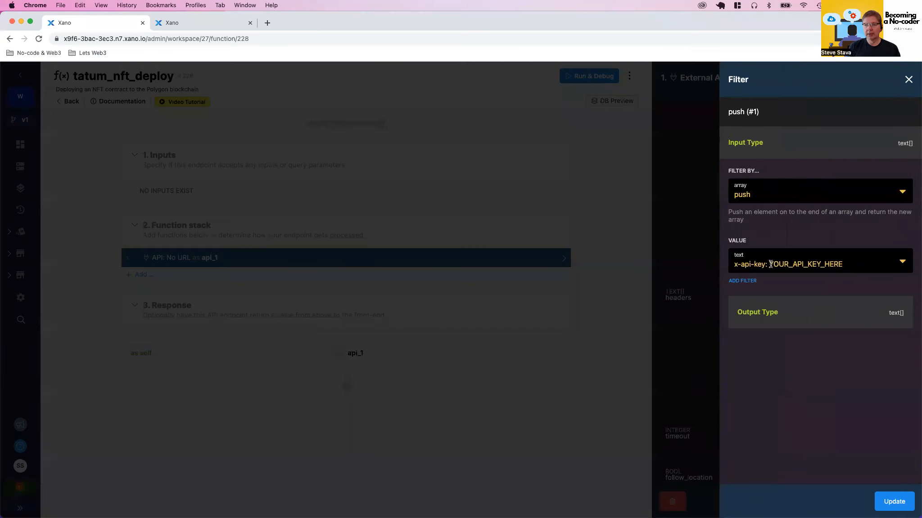
drag(771, 264, 856, 260)
text(%s)
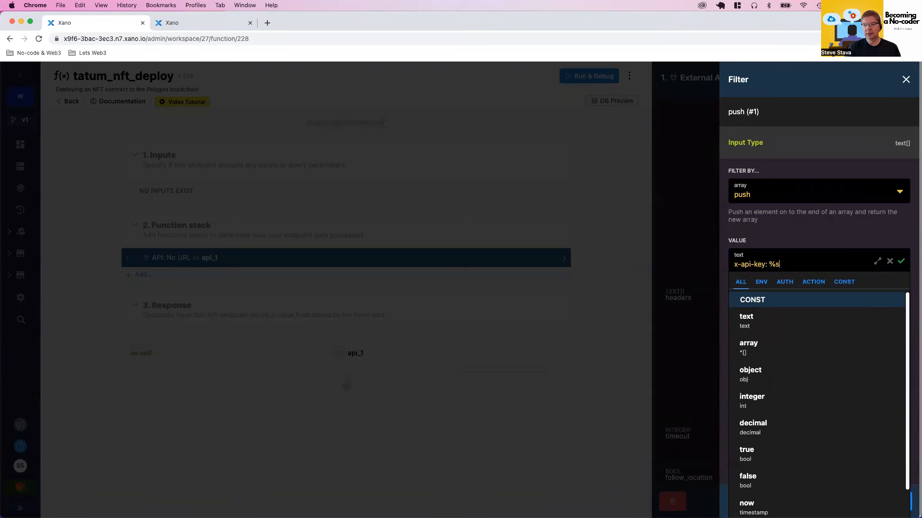
click(900, 261)
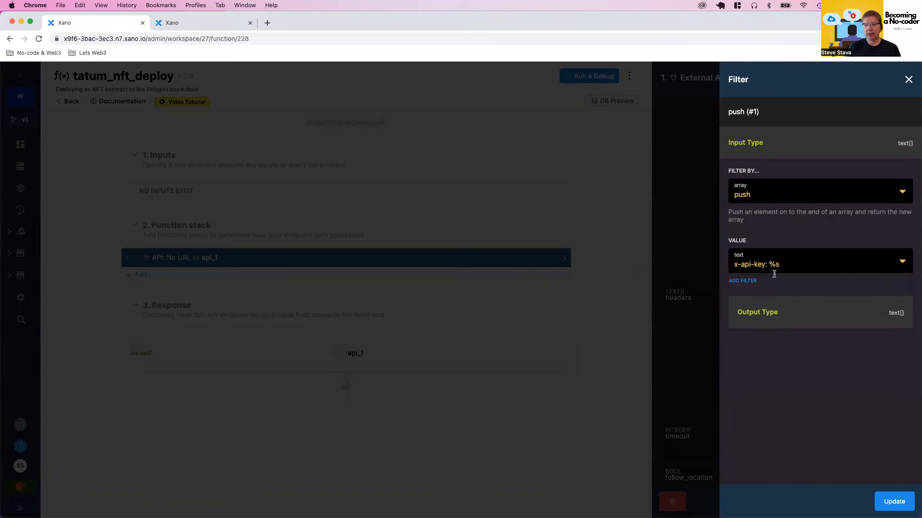
Add a sprintf filter to the x-api-key header value
click(745, 282)
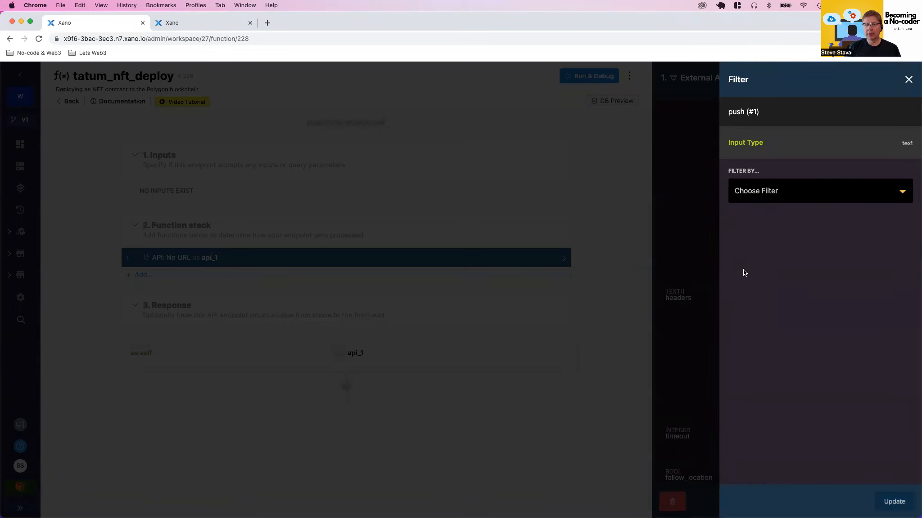
click(763, 196)
text(jspi)
key(BackSpace)
key(BackSpace)
key(BackSpace)
key(BackSpace)
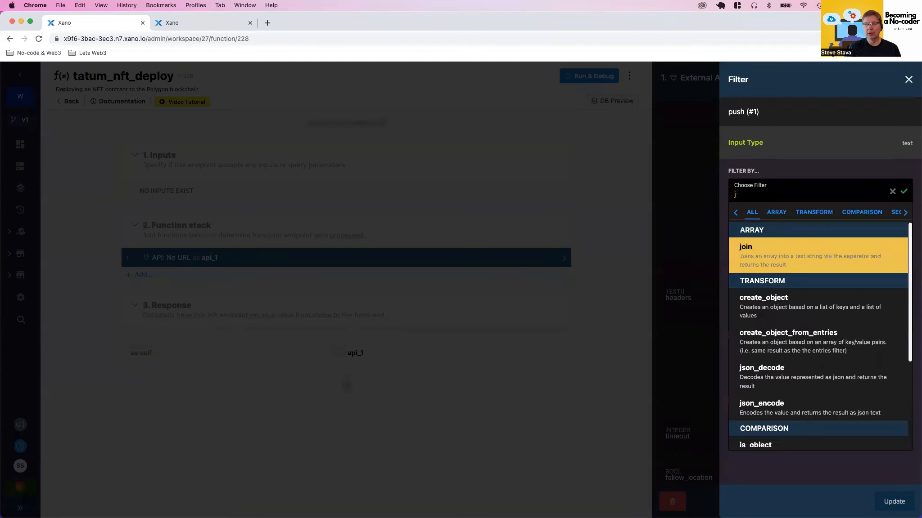
text(sprint)
click(764, 261)
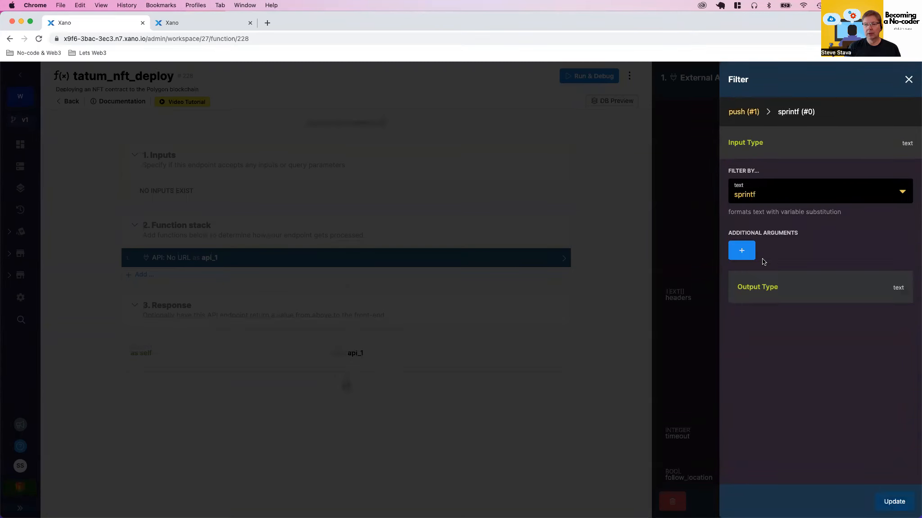
Give the sprintf filter the environment variable tatum_api_key as its argument, and save the API request
click(744, 252)
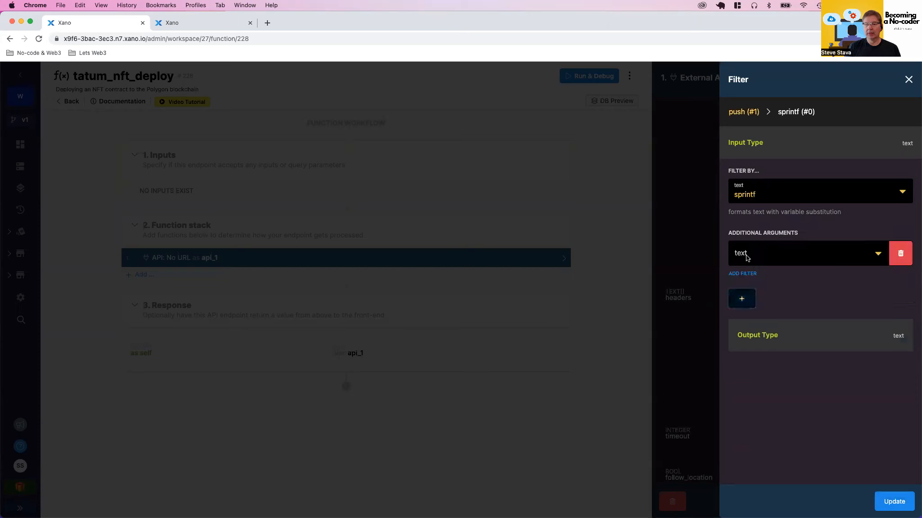
click(746, 257)
click(765, 276)
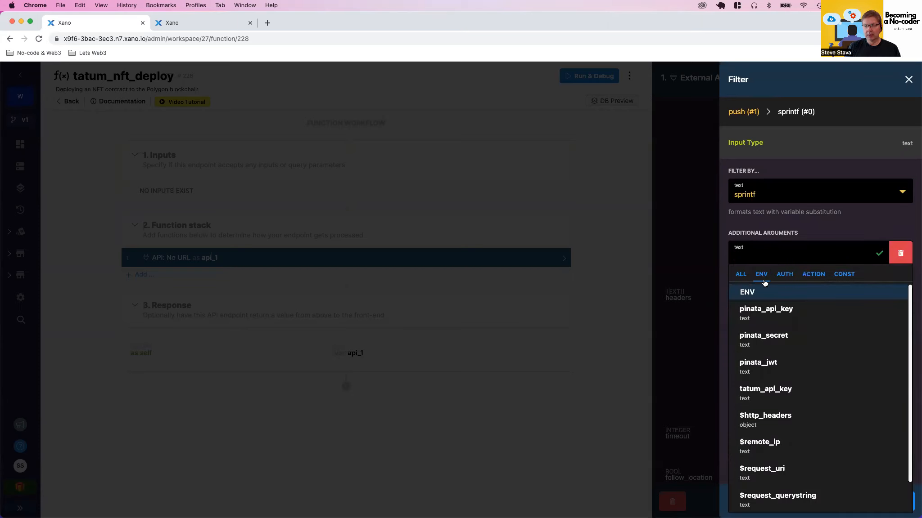
click(760, 387)
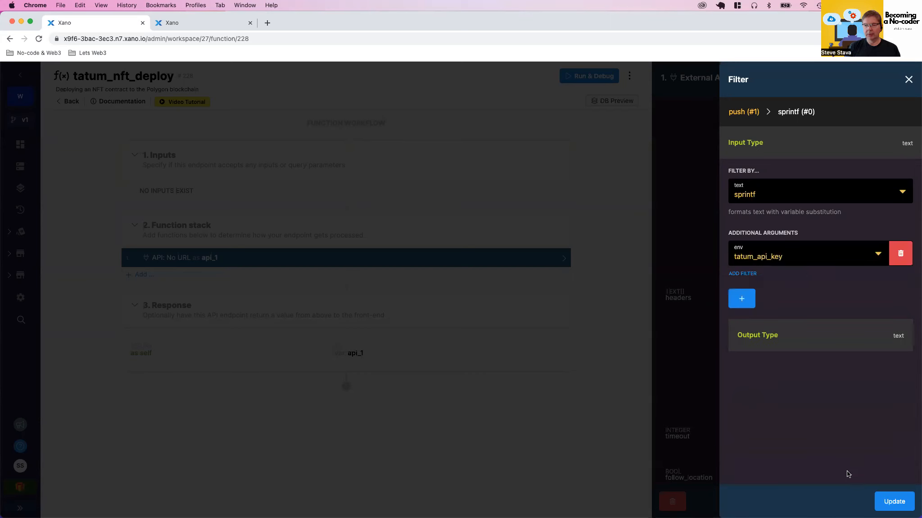
click(894, 501)
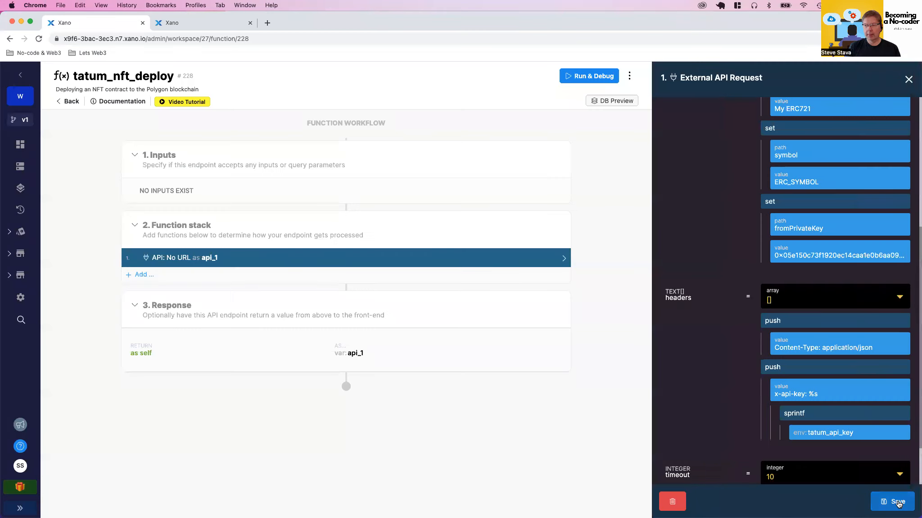
click(897, 503)
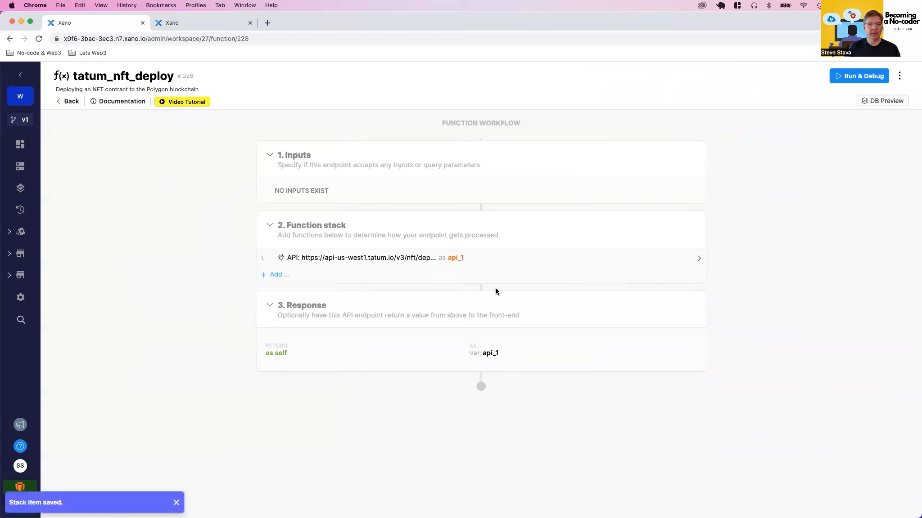
Rename the API request's output variable to nft_contract_deployed and save the request
click(454, 258)
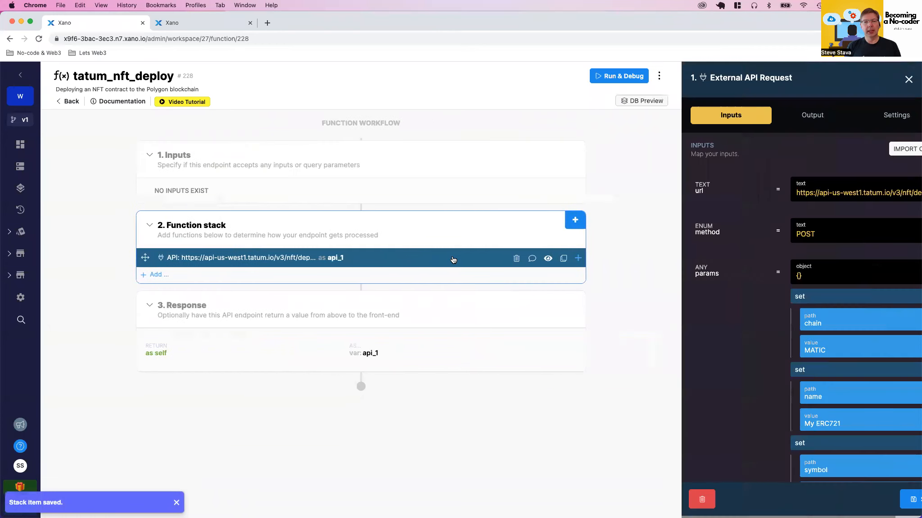
click(783, 115)
double_click(773, 192)
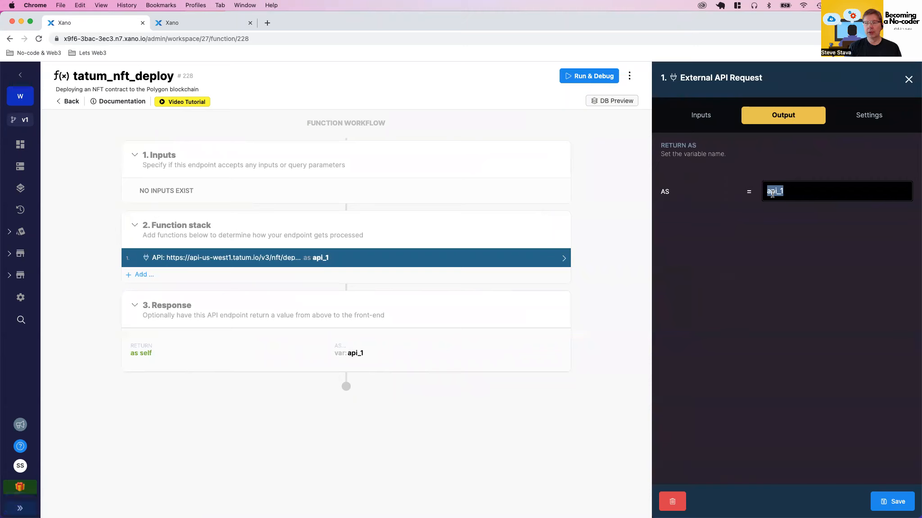
text(nft_contract_deployed)
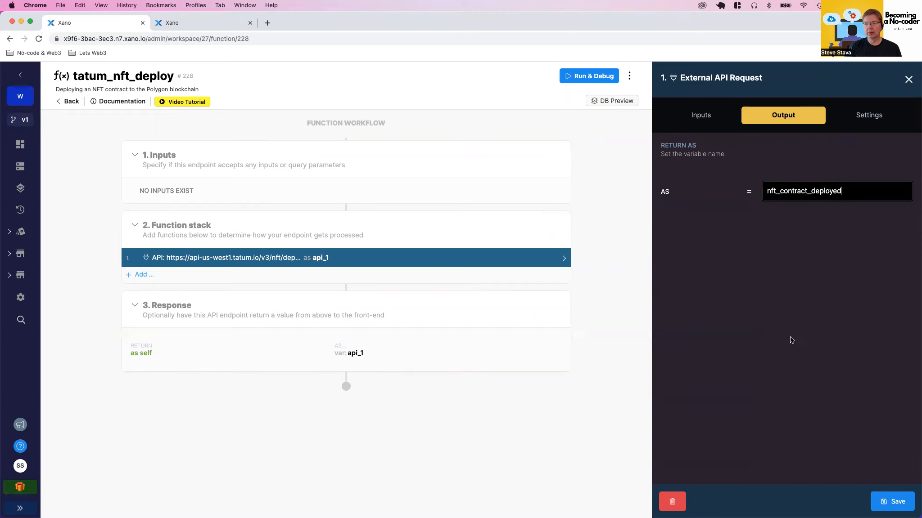
click(892, 501)
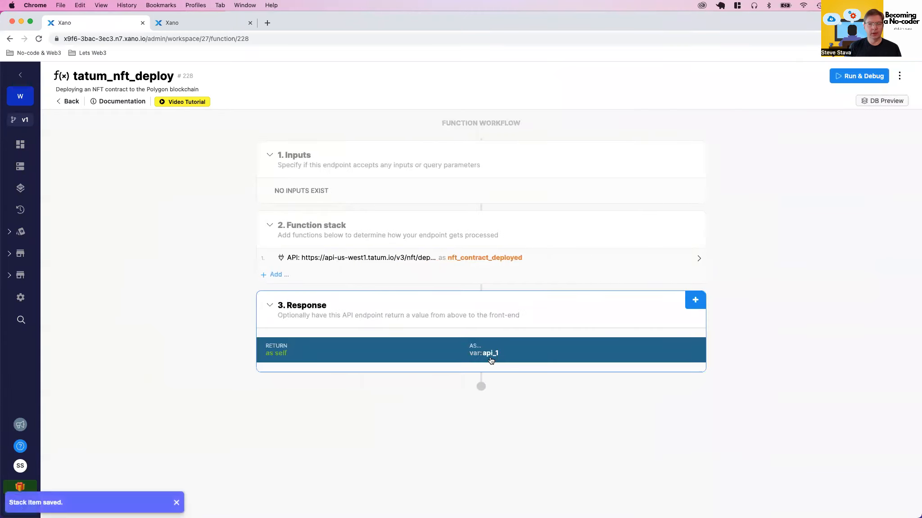
Change the function's response to return the variable nft_contract_deployed and save it
click(491, 361)
click(699, 161)
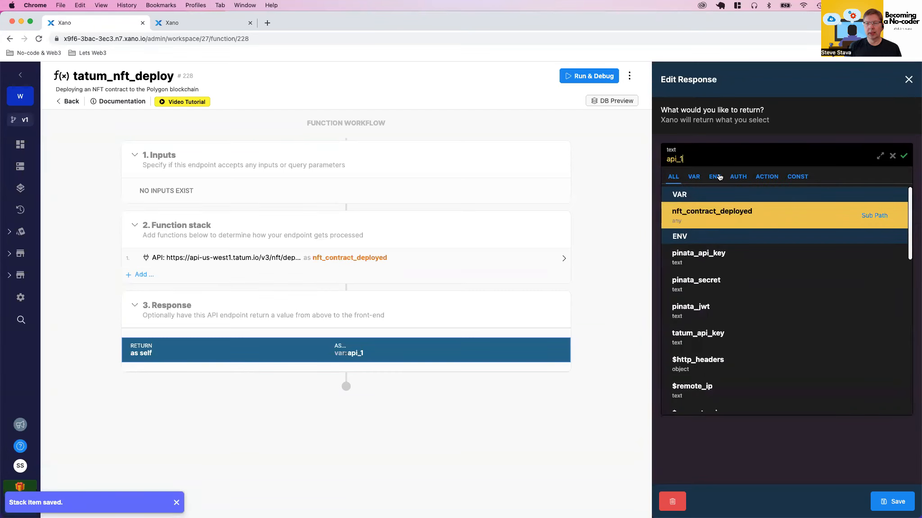
click(692, 219)
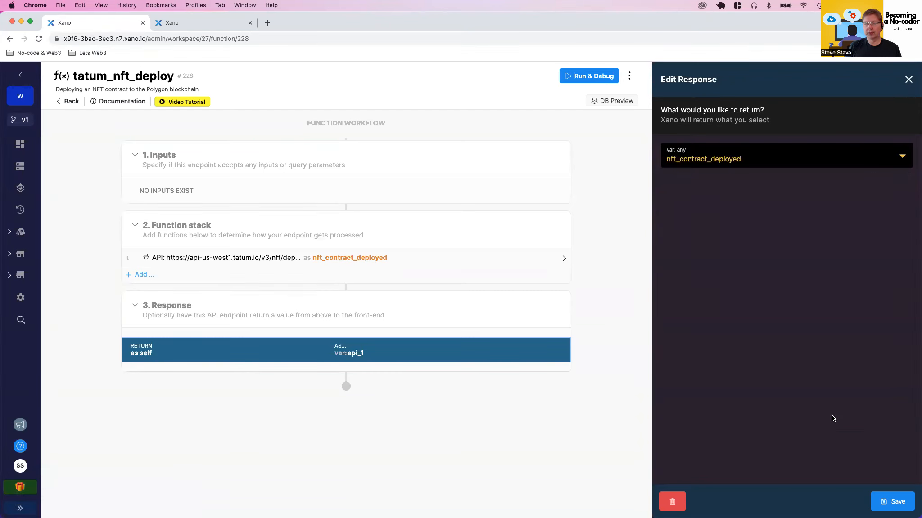
click(889, 502)
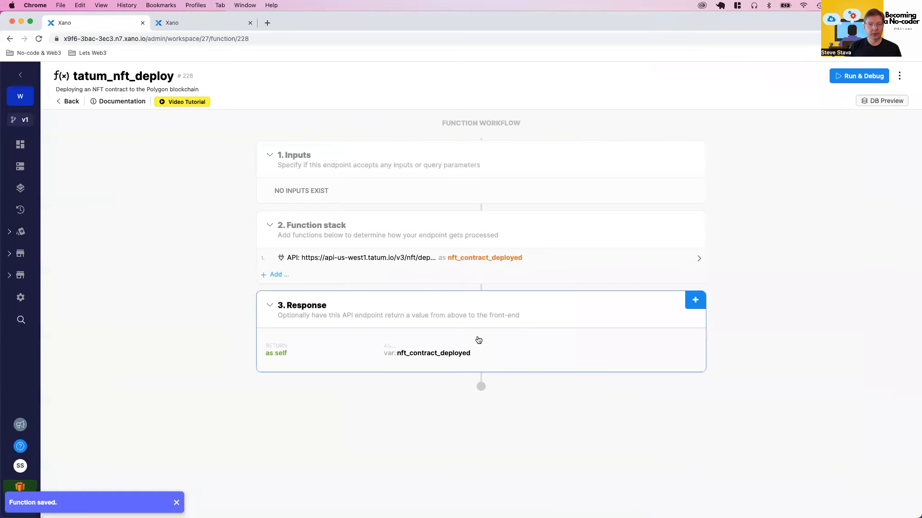
Add a get filter with the path response.request to the returned nft_contract_deployed variable, and save the response
click(443, 352)
mouse_move(720, 176)
click(679, 176)
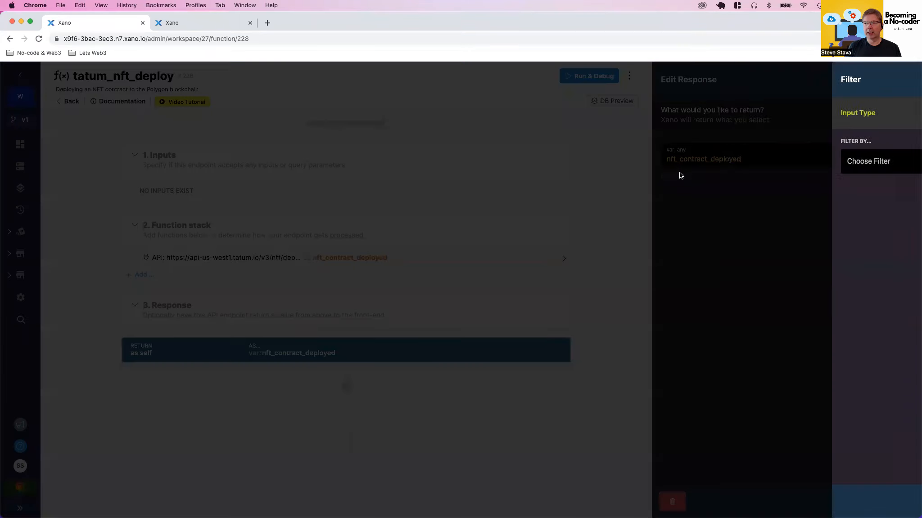
click(909, 82)
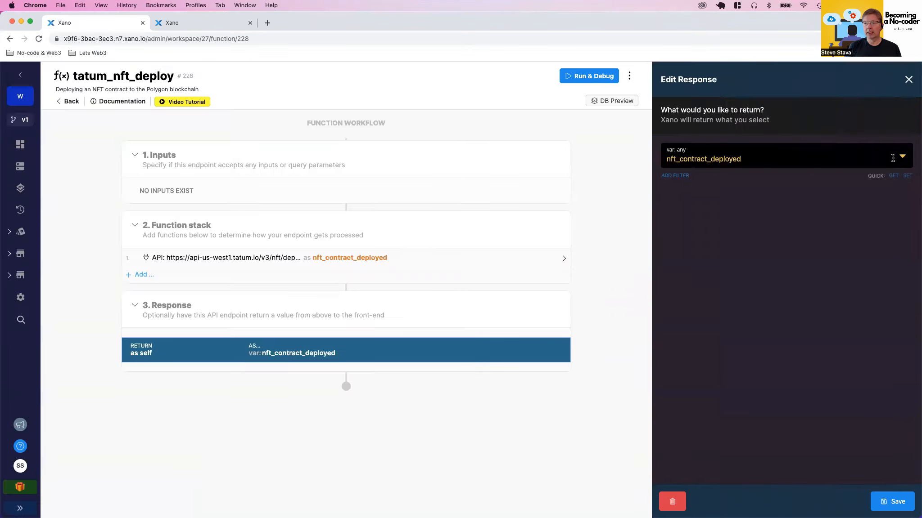
click(893, 176)
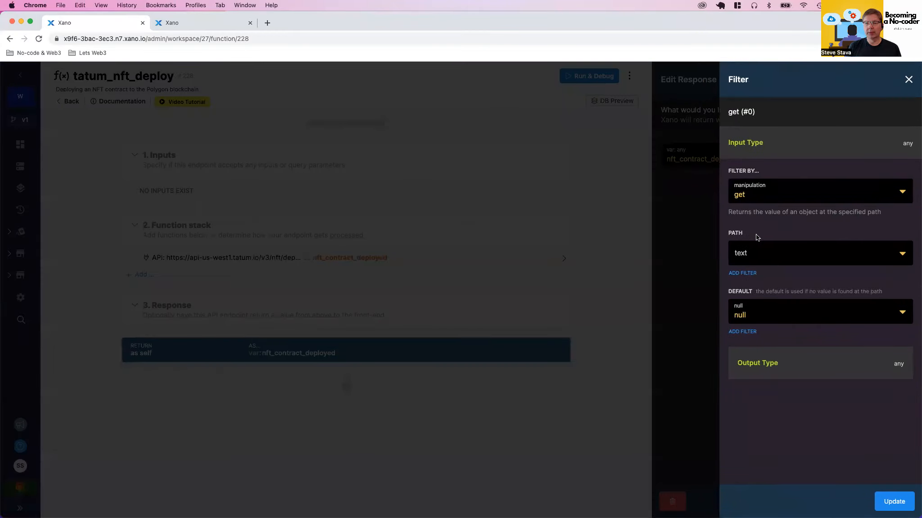
click(747, 256)
text(re)
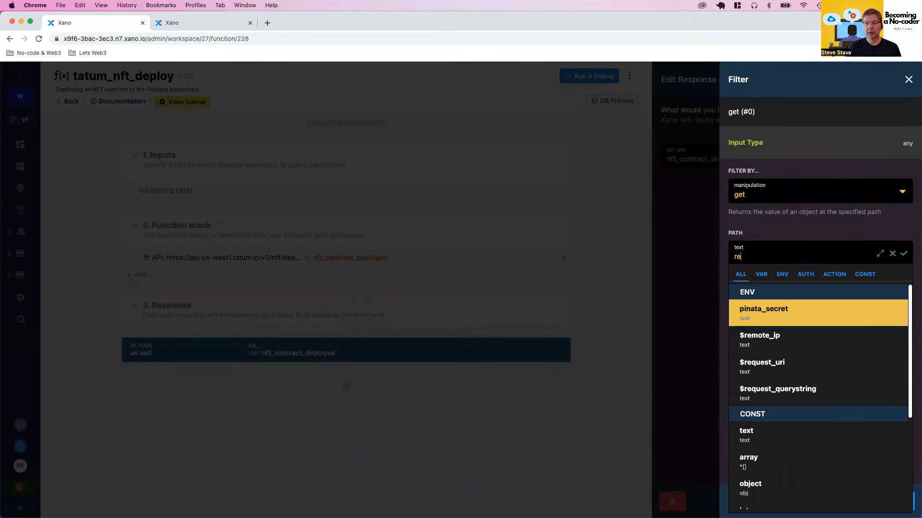
text(sponse.request)
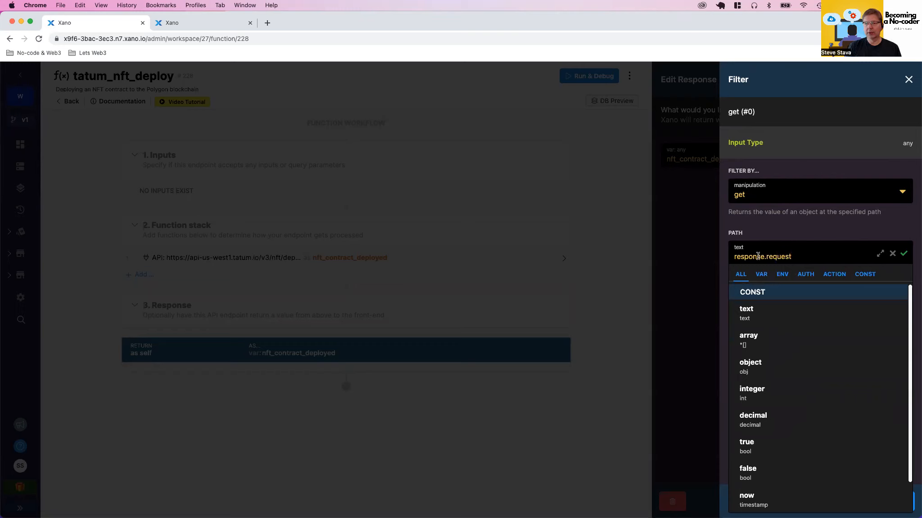
click(904, 254)
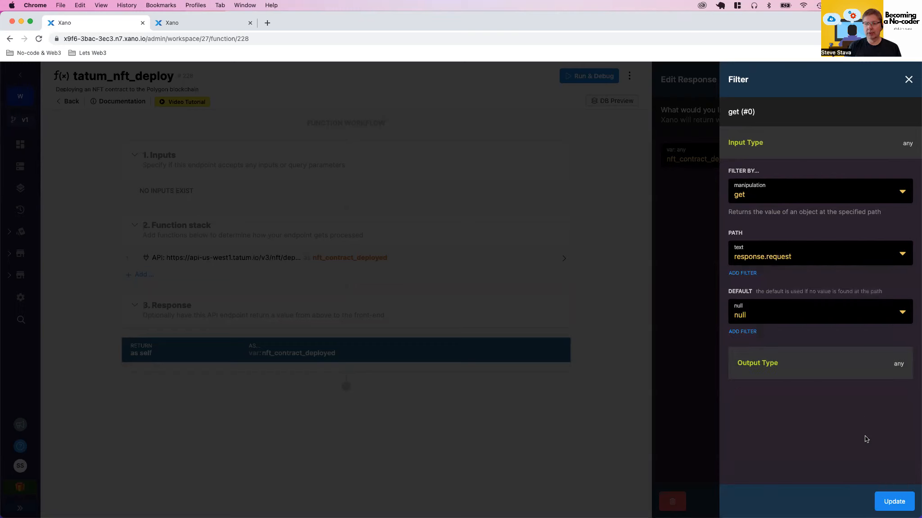
click(884, 503)
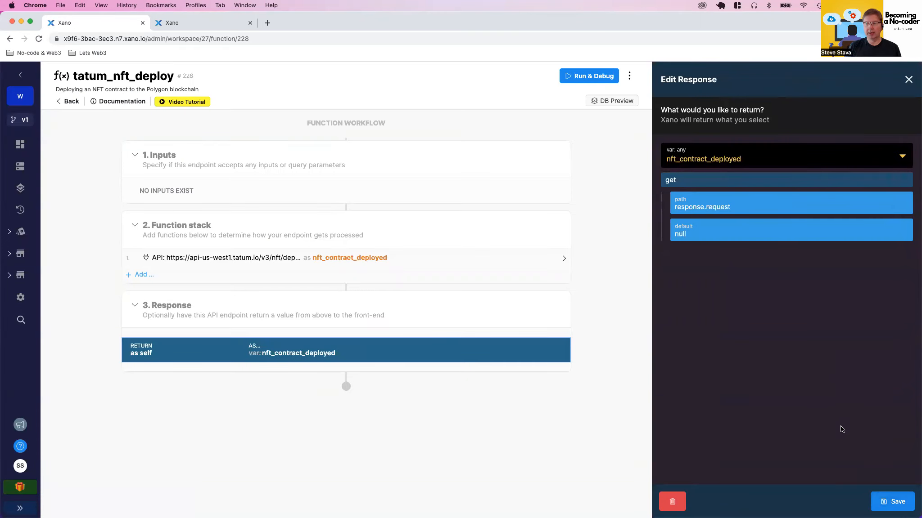
click(880, 502)
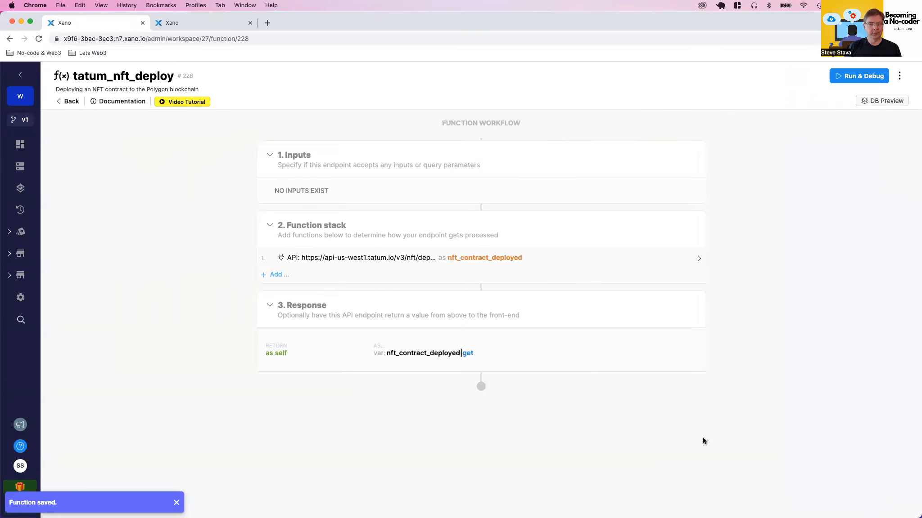
Add a Get Record function for the wallet table and move it ahead of the API request in the function stack
click(512, 257)
scroll(754, 317, down, 1)
scroll(753, 318, down, 5)
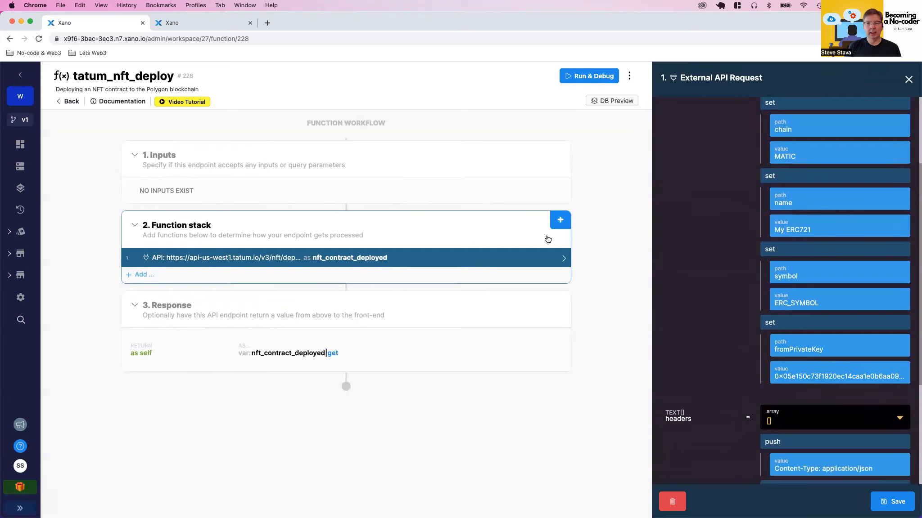
click(560, 220)
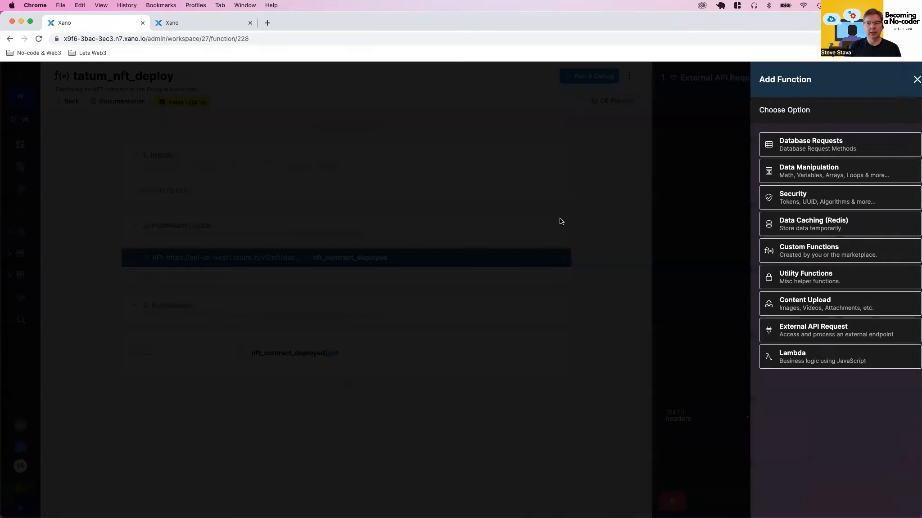
click(796, 143)
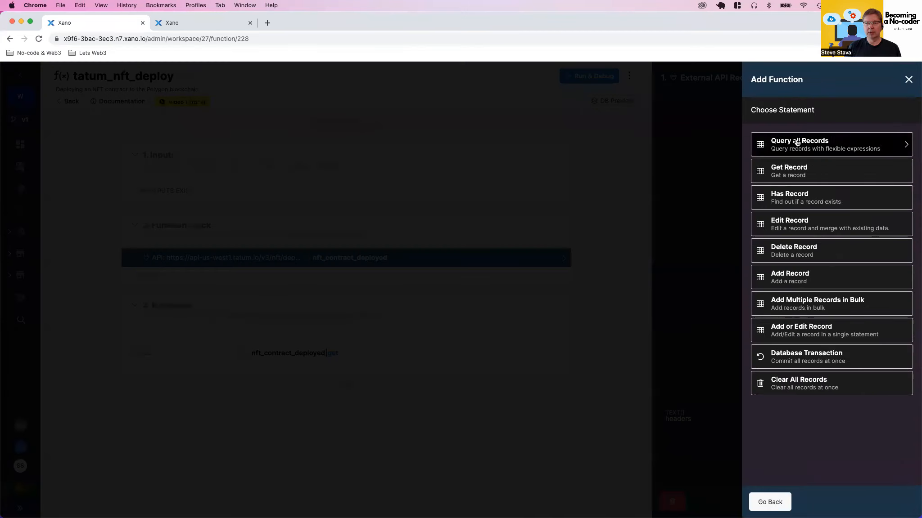
click(788, 170)
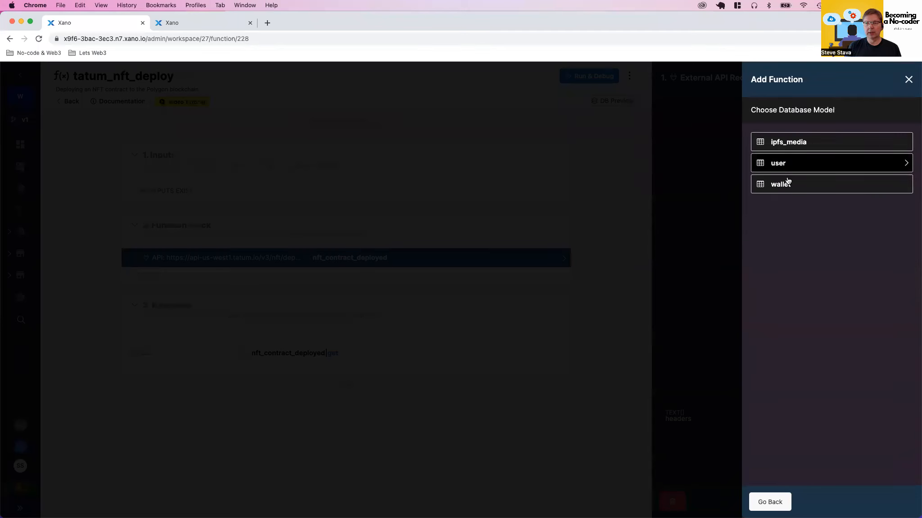
click(786, 184)
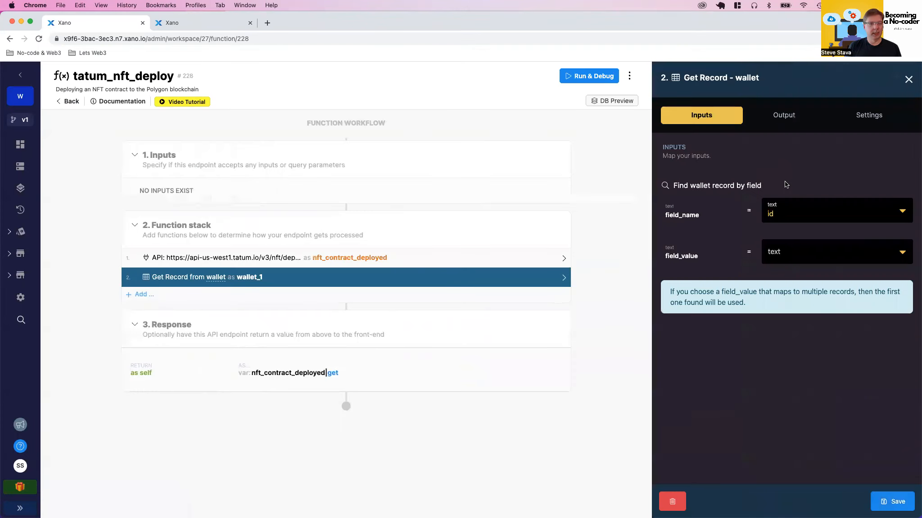
click(894, 509)
drag(265, 276, 265, 252)
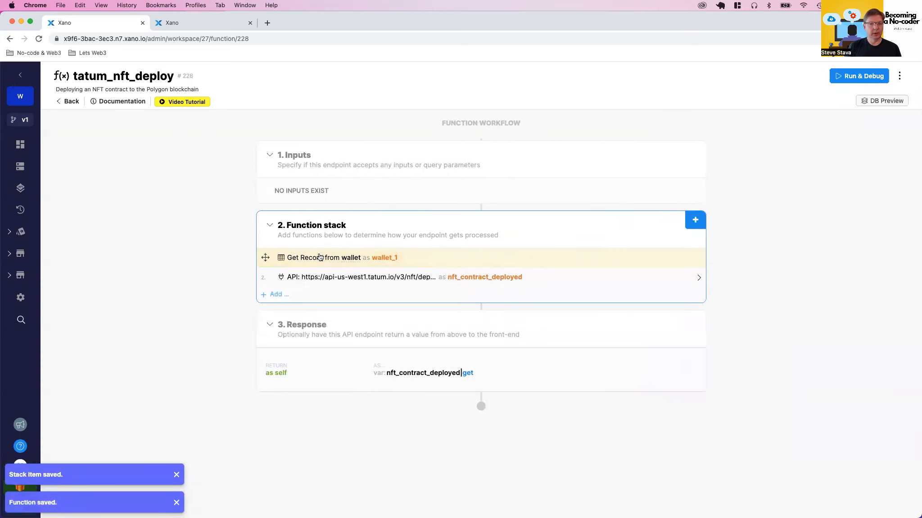
Rename the wallet Get Record's output variable to wallet_item and save it
click(319, 258)
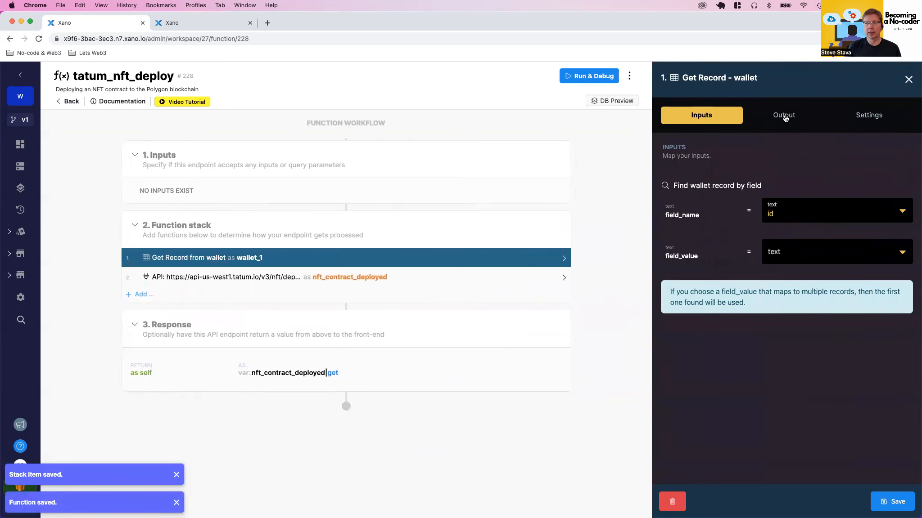
click(785, 118)
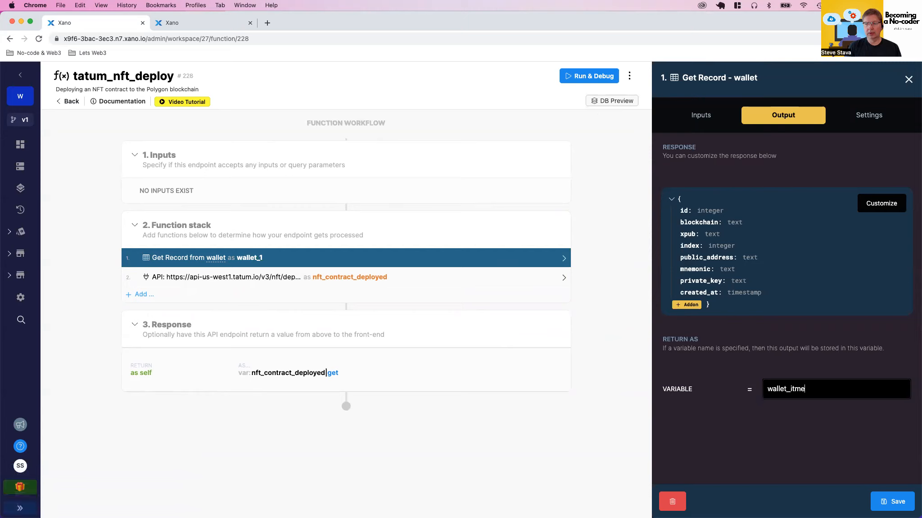
click(895, 501)
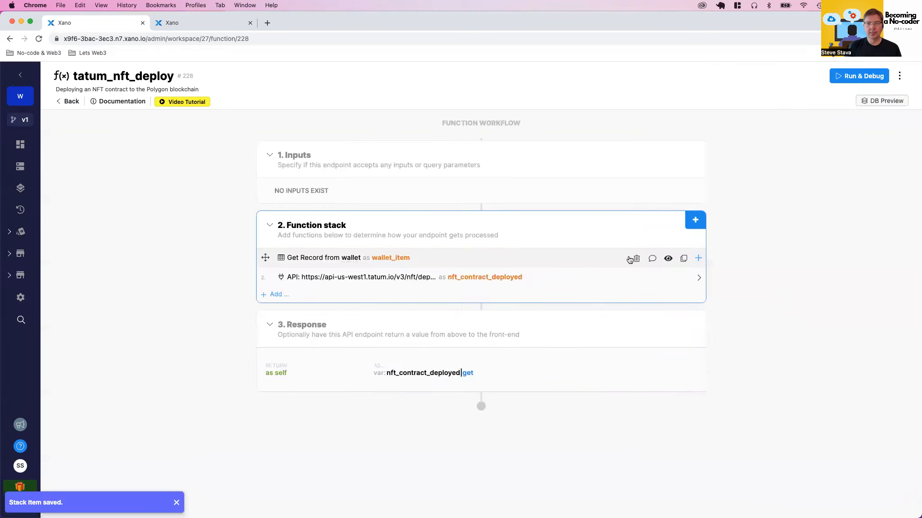
click(594, 261)
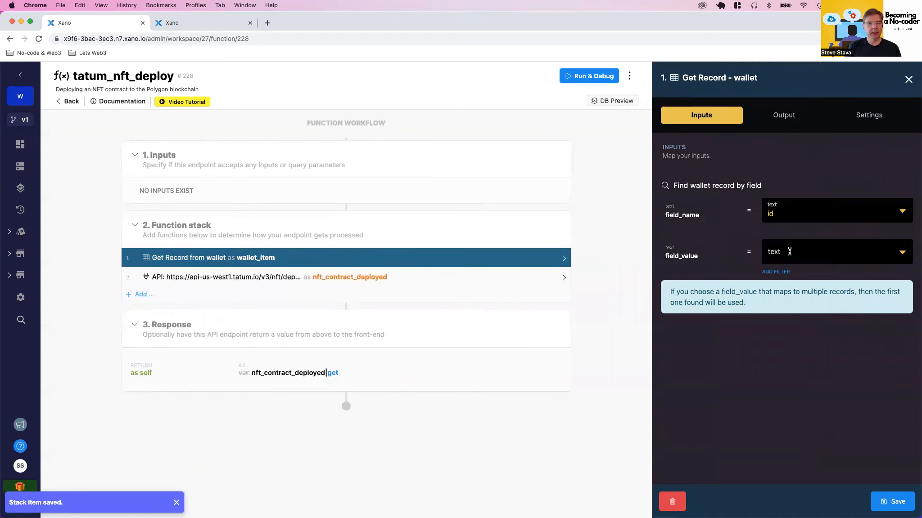
click(881, 503)
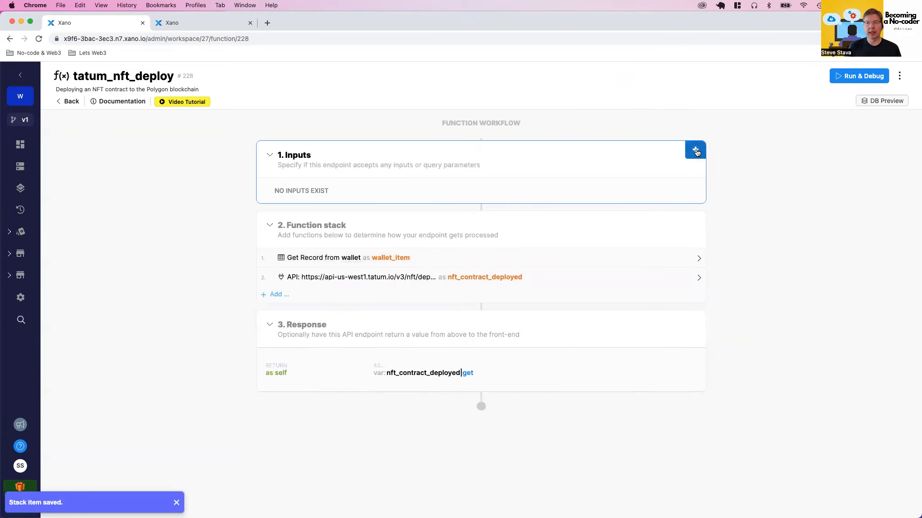
click(696, 151)
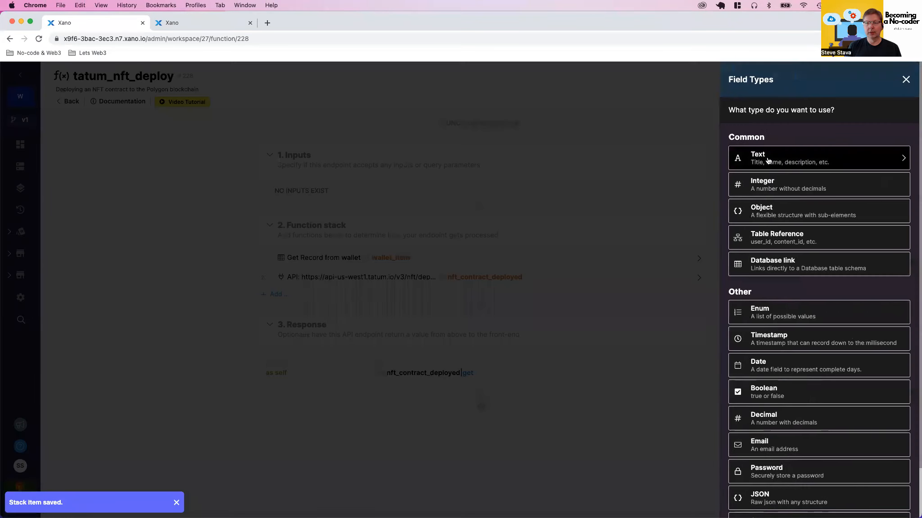
click(765, 182)
text(w)
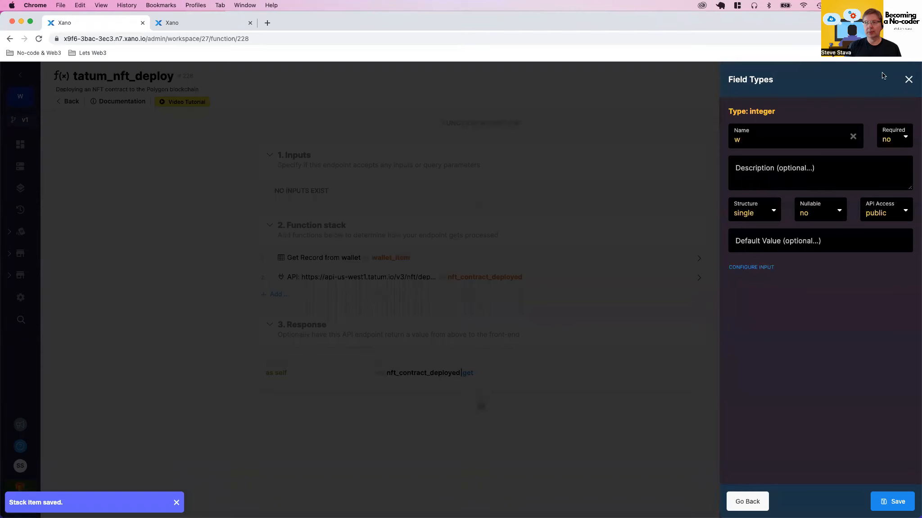
click(908, 80)
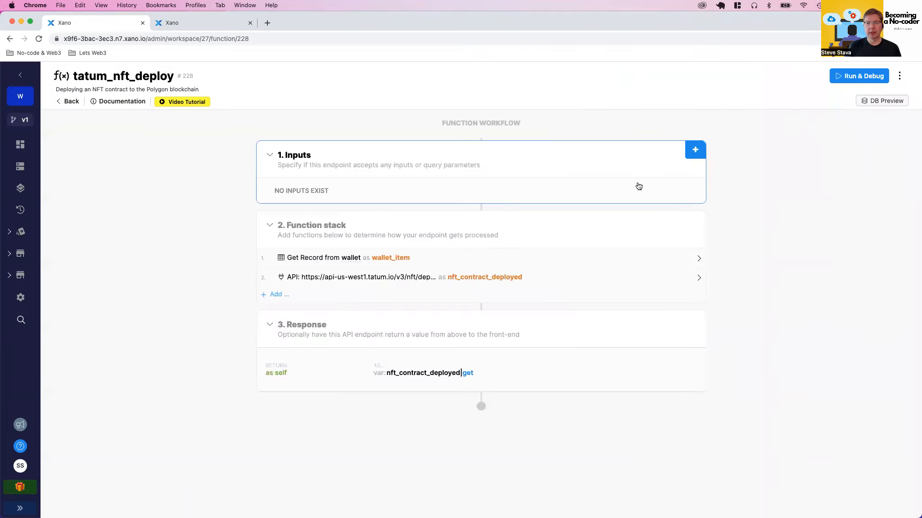
Add a table reference input named wallet_id to the function
click(696, 150)
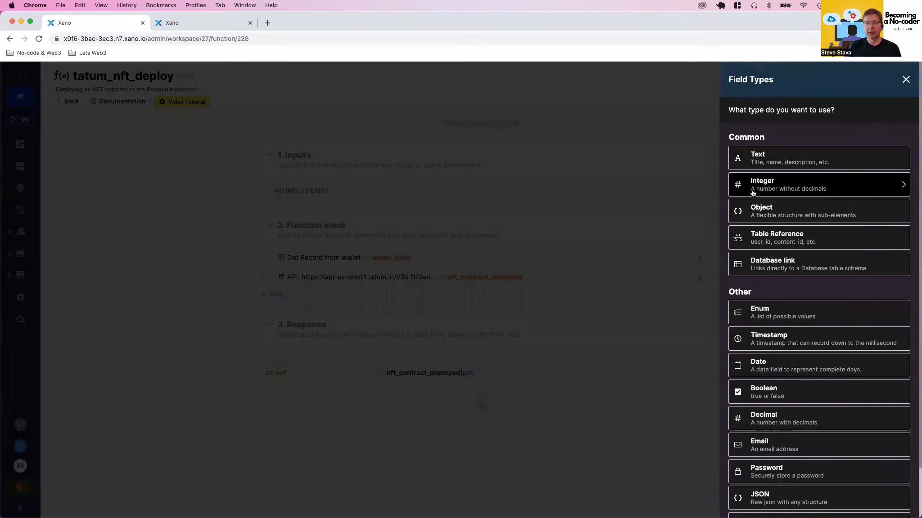
click(763, 236)
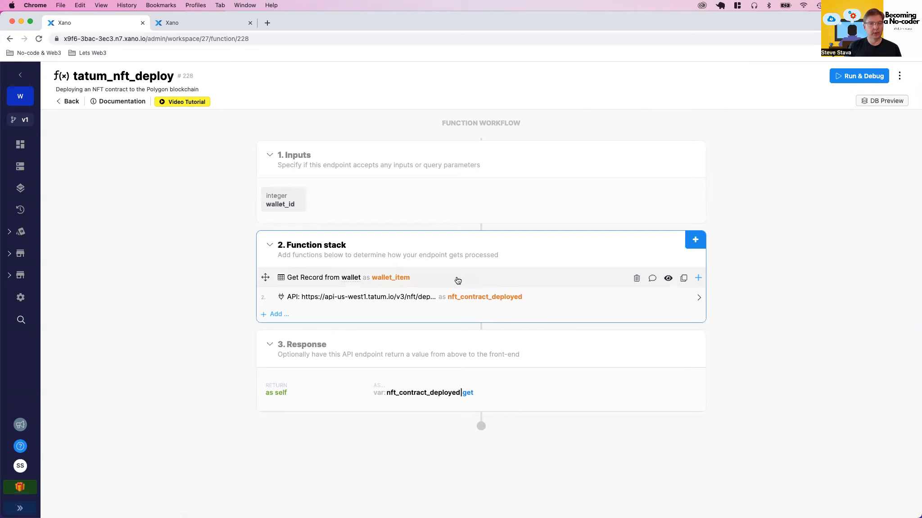
Set the wallet Get Record's field_value to the wallet_id input and save it
click(458, 281)
click(792, 255)
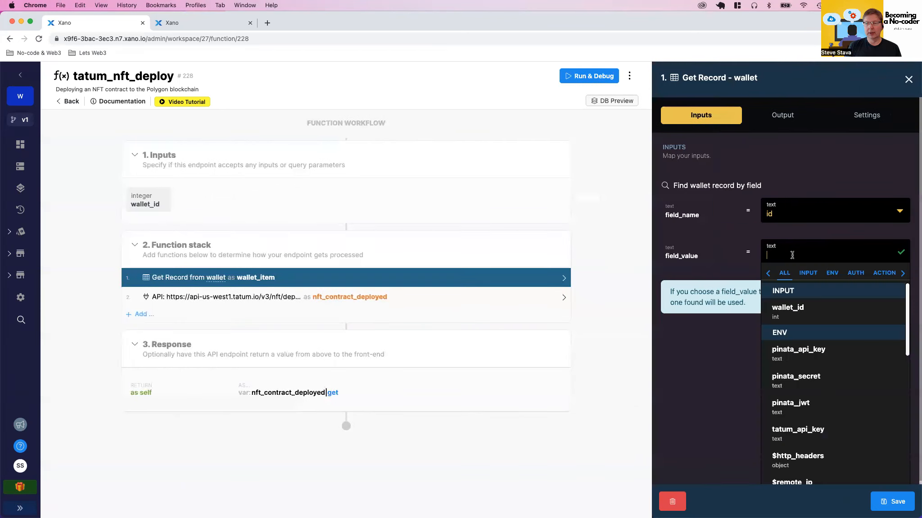
click(782, 314)
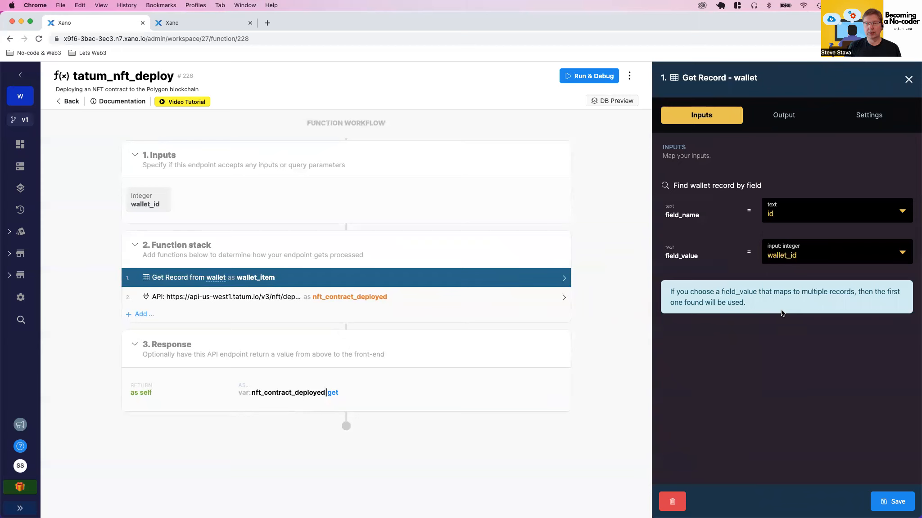
click(873, 495)
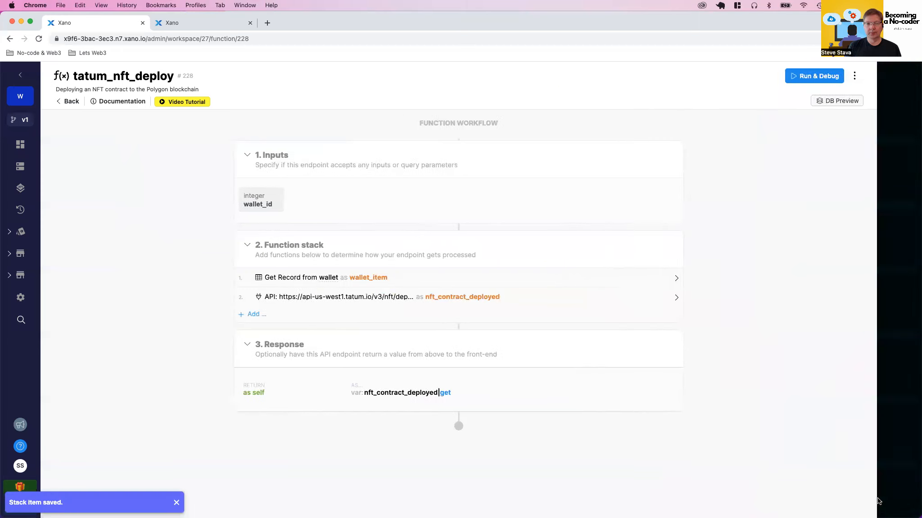
Replace the hard-coded fromPrivateKey value in the API request's parameters with the wallet_id input
click(476, 297)
scroll(768, 350, down, 10)
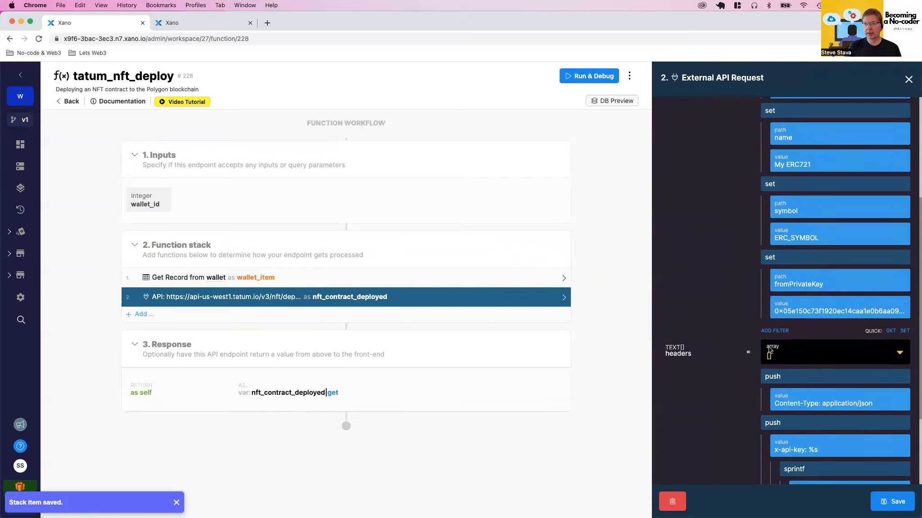
click(797, 308)
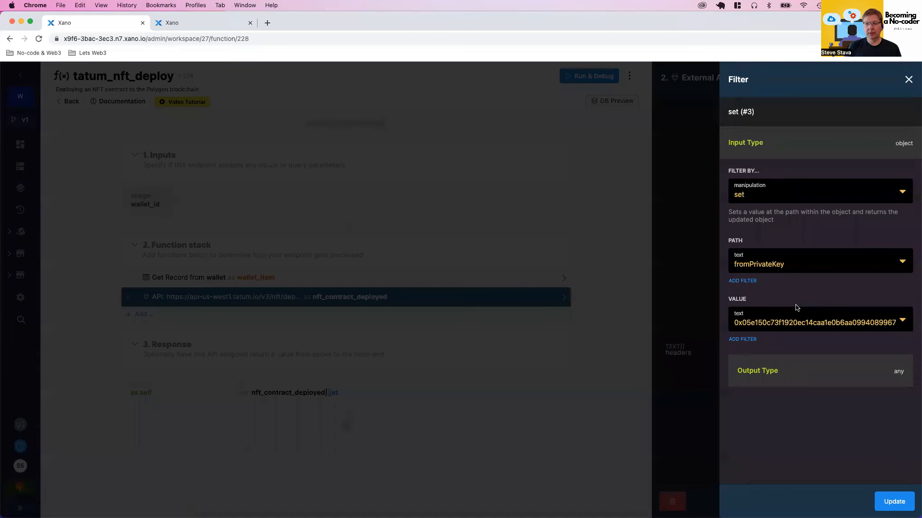
click(763, 320)
key(super+a)
key(BackSpace)
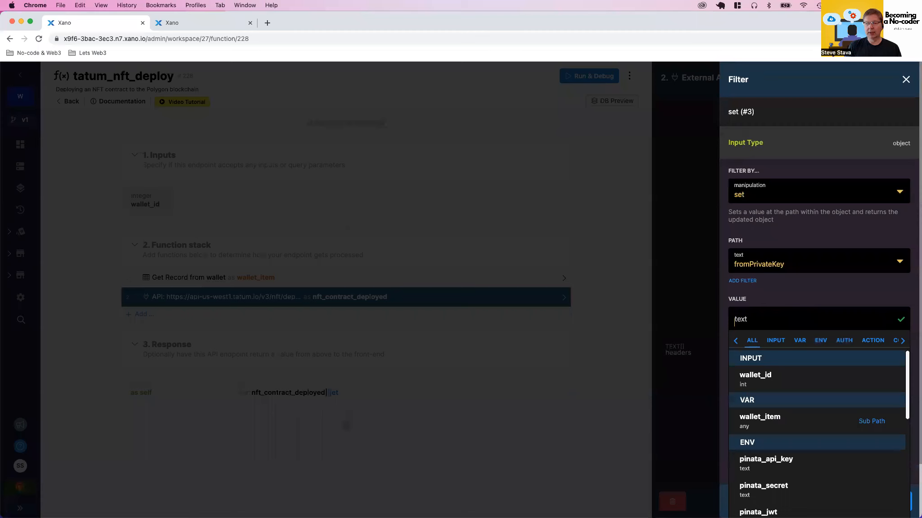
click(747, 375)
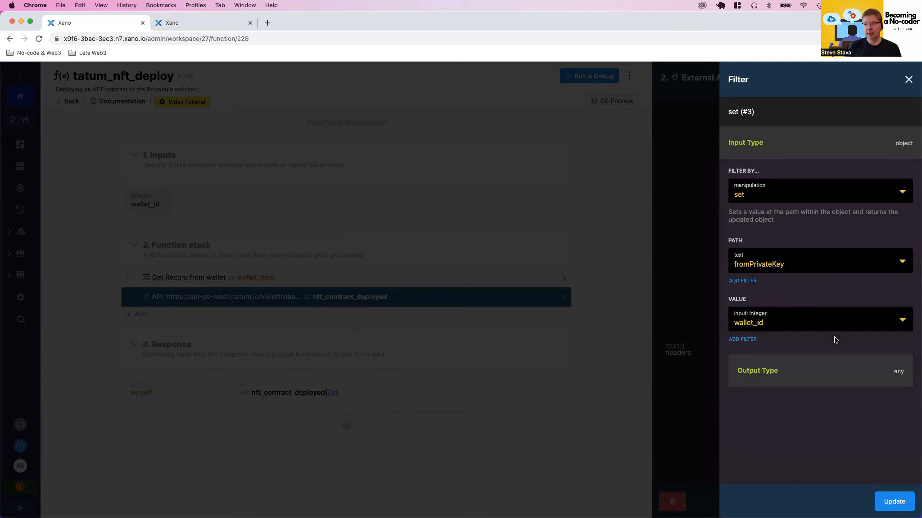
Add a get filter to the fromPrivateKey value in the API request's parameters
click(742, 341)
click(764, 195)
text(get)
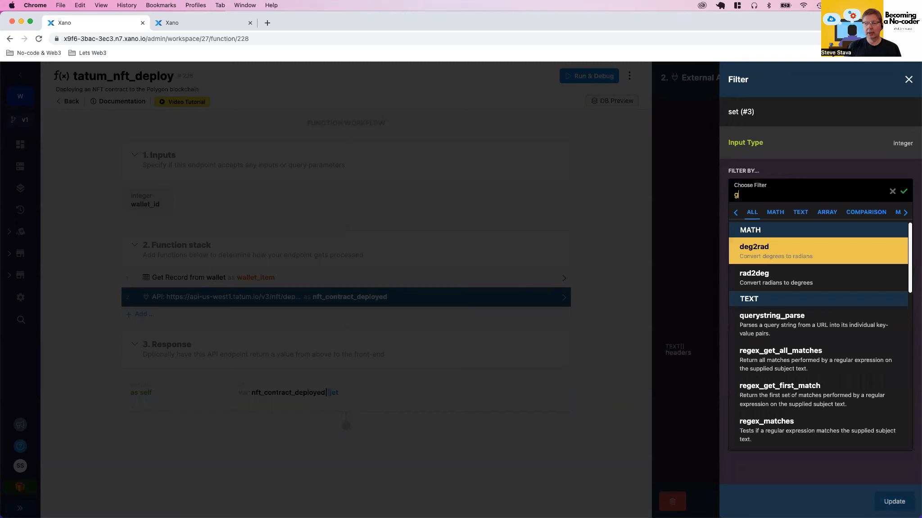
click(756, 364)
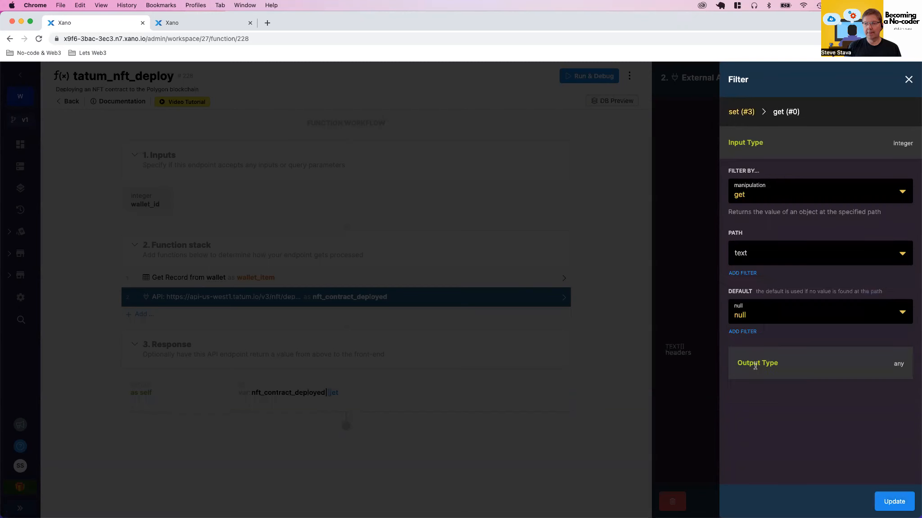
Set the get filter's path to private_key and update the fromPrivateKey setting
click(751, 253)
text(res)
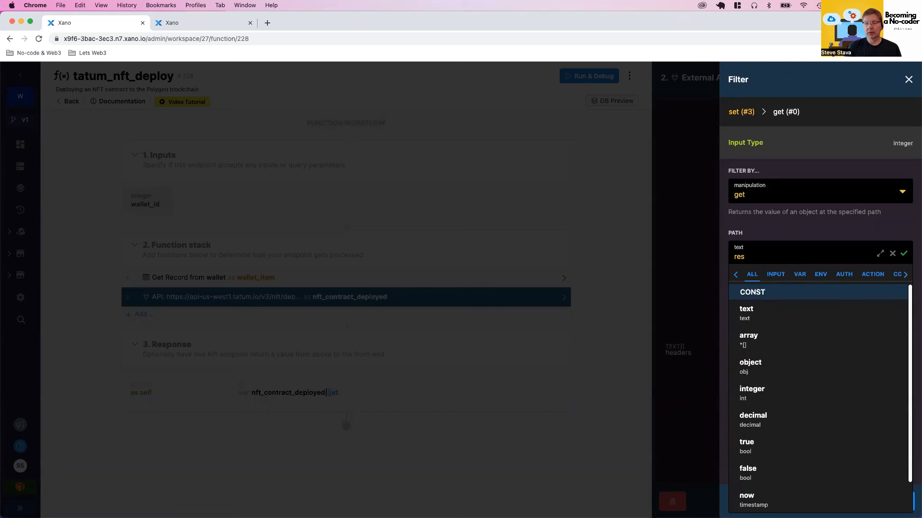
text(pon)
key(BackSpace)
key(BackSpace)
key(BackSpace)
key(BackSpace)
key(BackSpace)
key(BackSpace)
text(p)
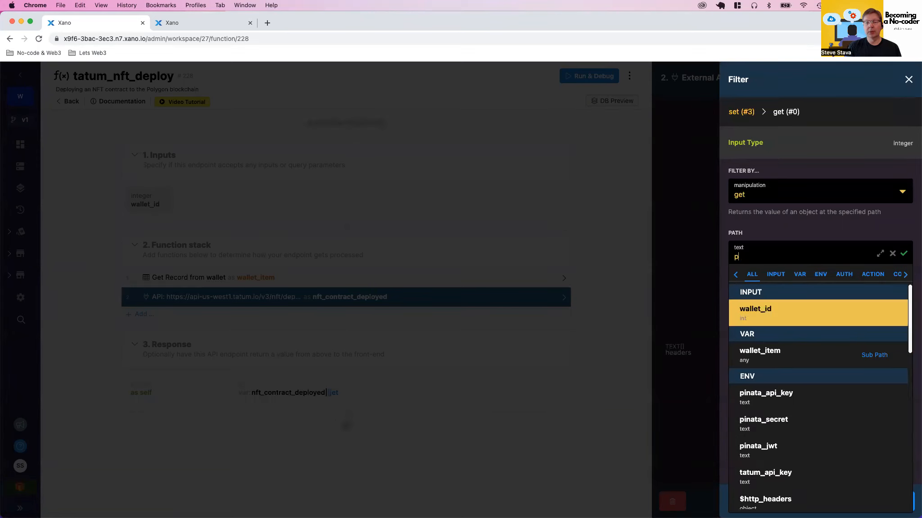
text(rivate_key)
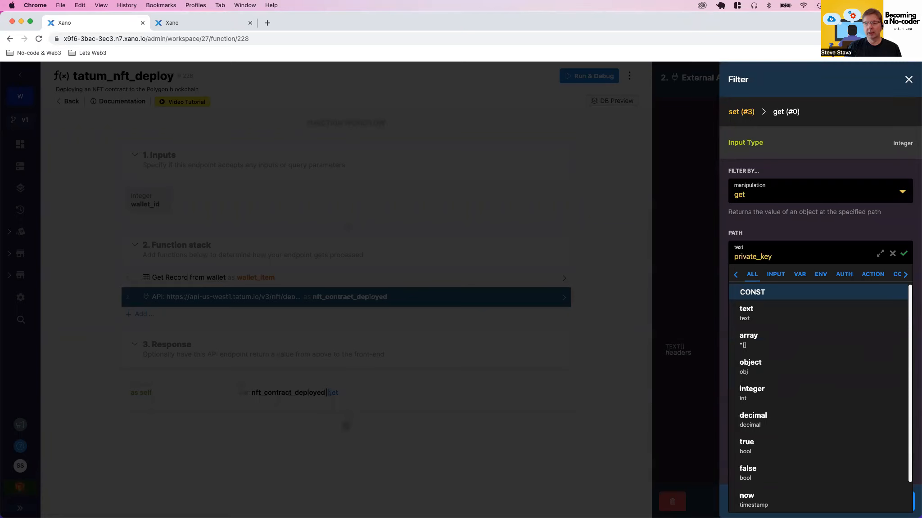
click(904, 254)
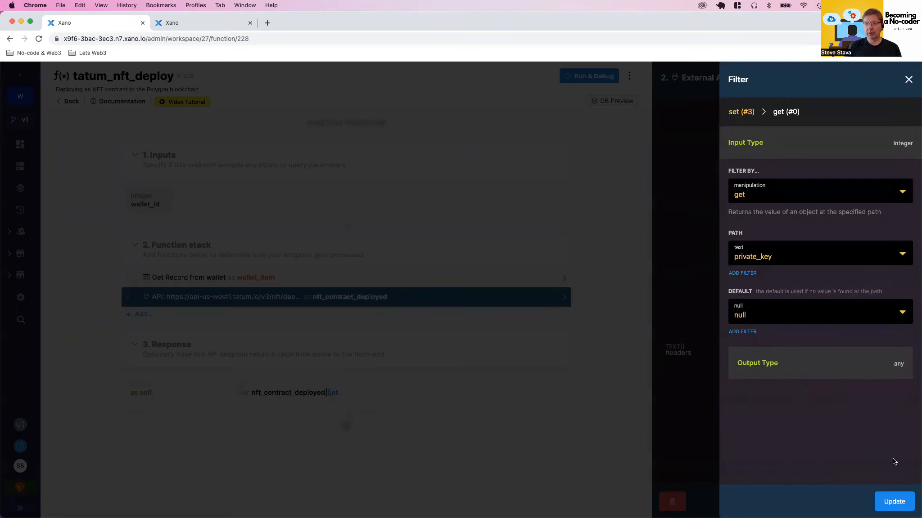
click(887, 501)
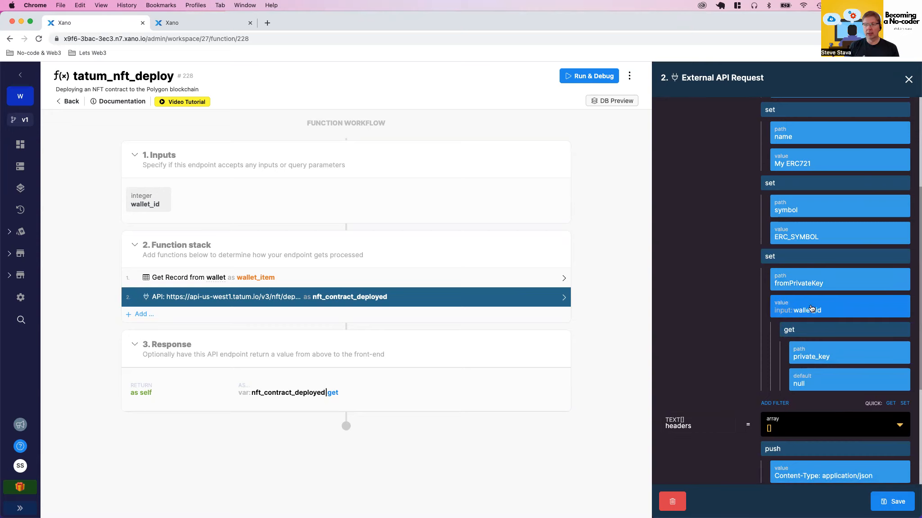
Change the fromPrivateKey value's source to the wallet_item variable, keeping its get filter, and save the API request
click(811, 309)
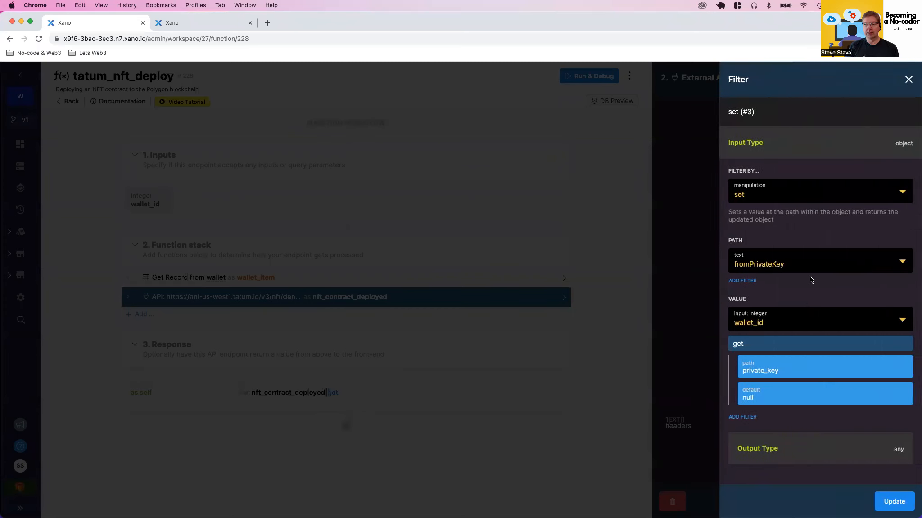
click(756, 322)
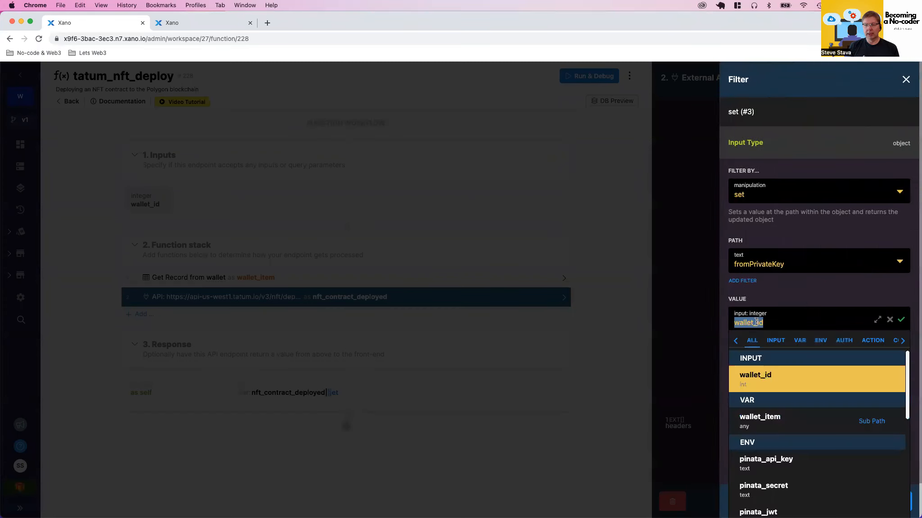
click(752, 422)
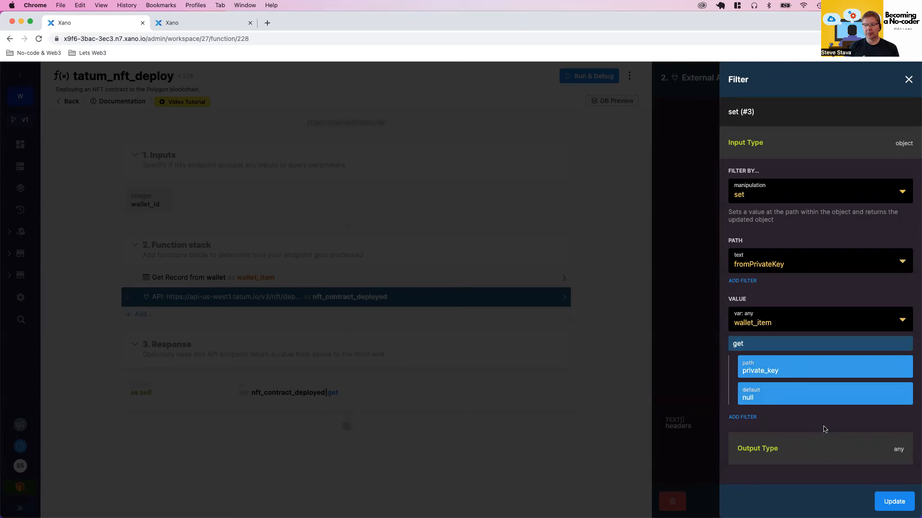
click(892, 510)
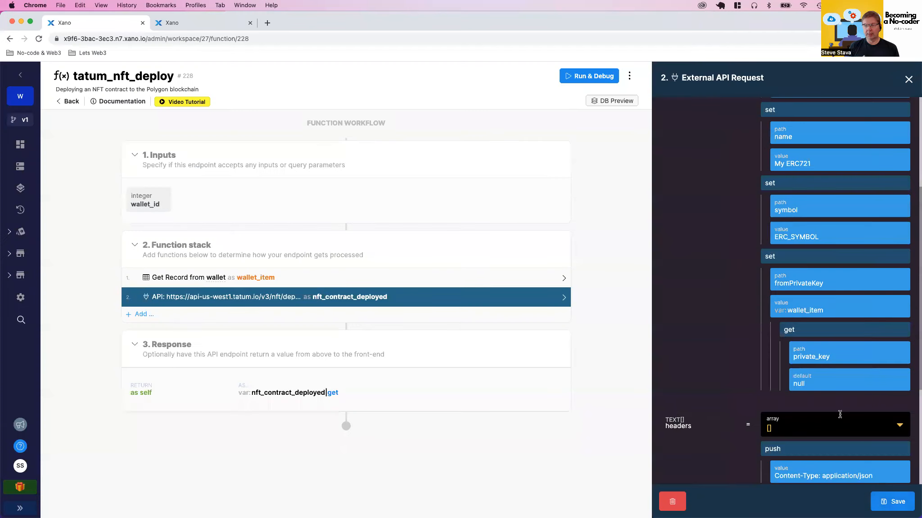
scroll(828, 391, down, 5)
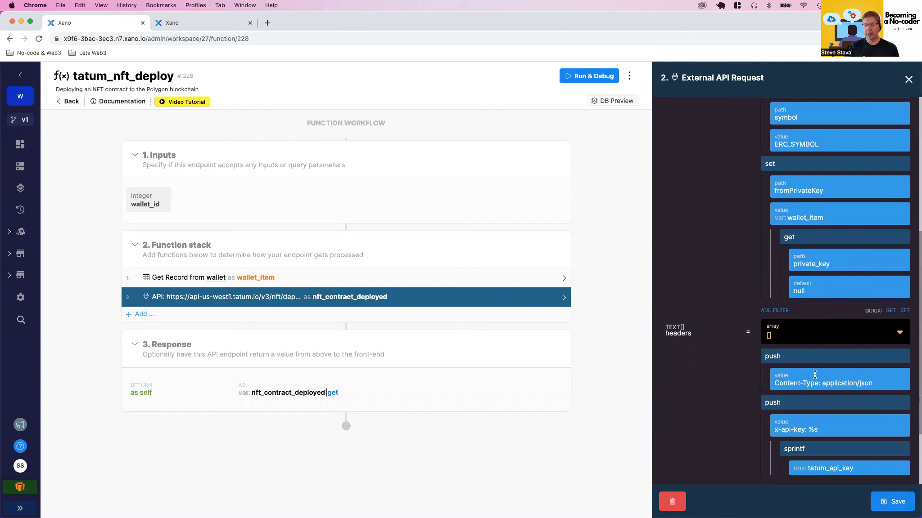
scroll(806, 342, up, 6)
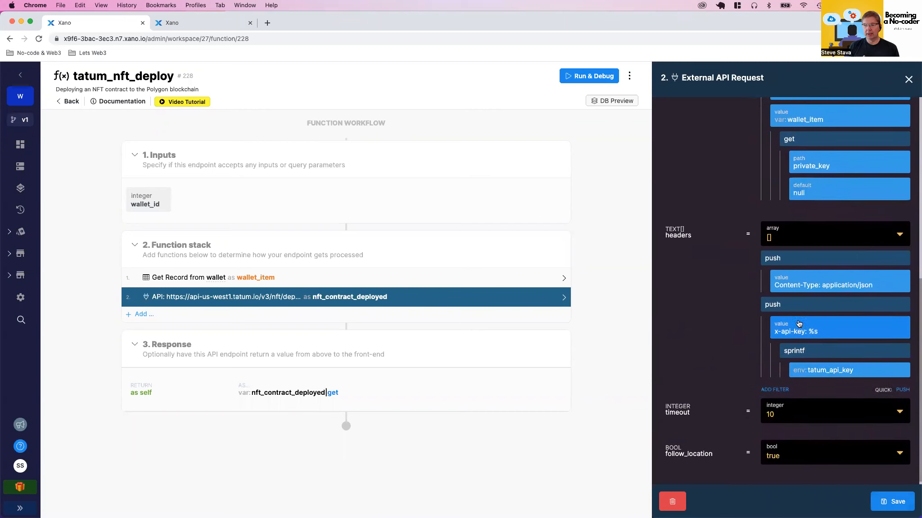
scroll(798, 323, up, 3)
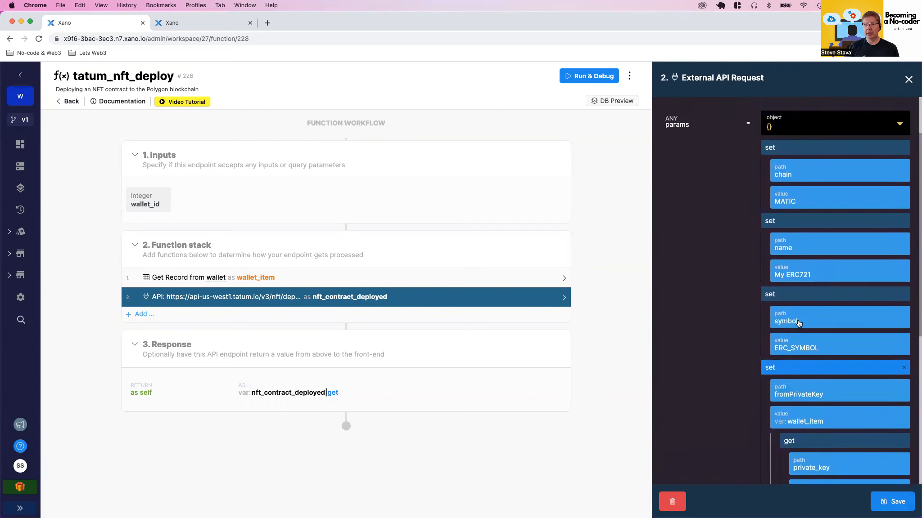
scroll(799, 323, up, 2)
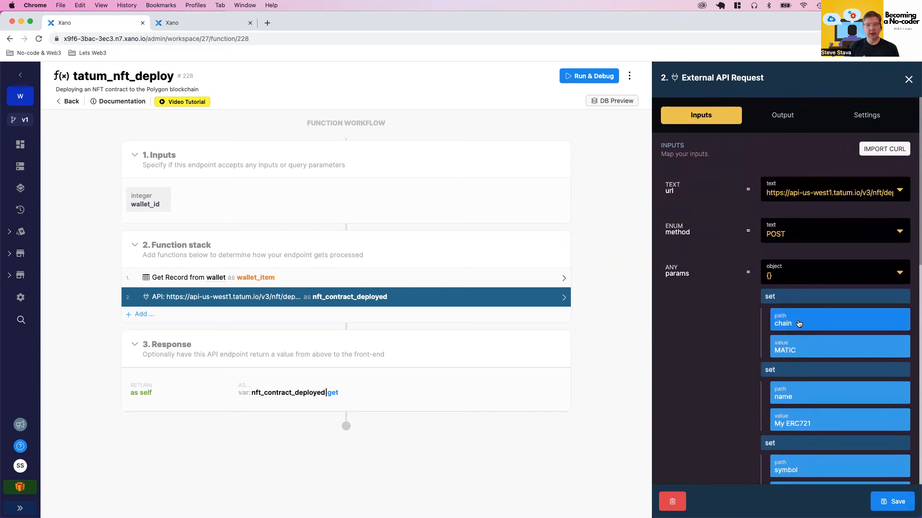
click(884, 501)
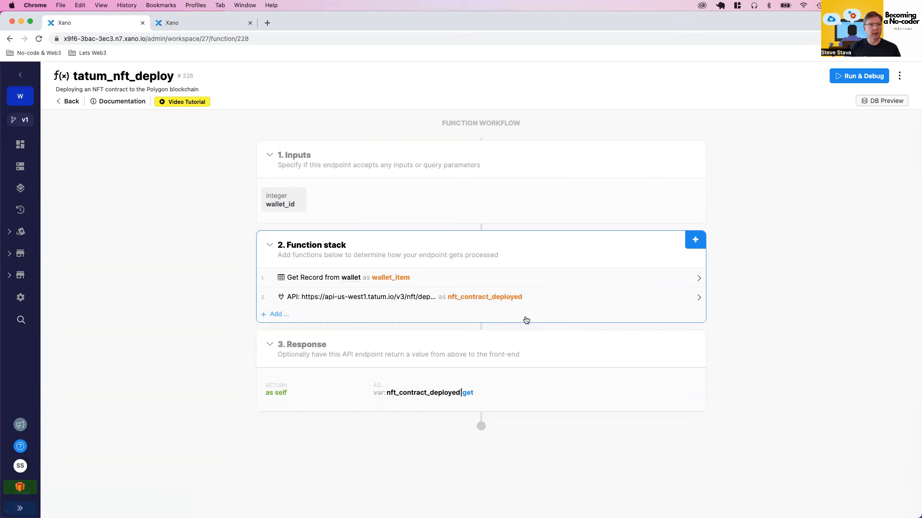
In the database, create a table named chain_transaction without basic CRUD endpoints
click(199, 23)
click(69, 93)
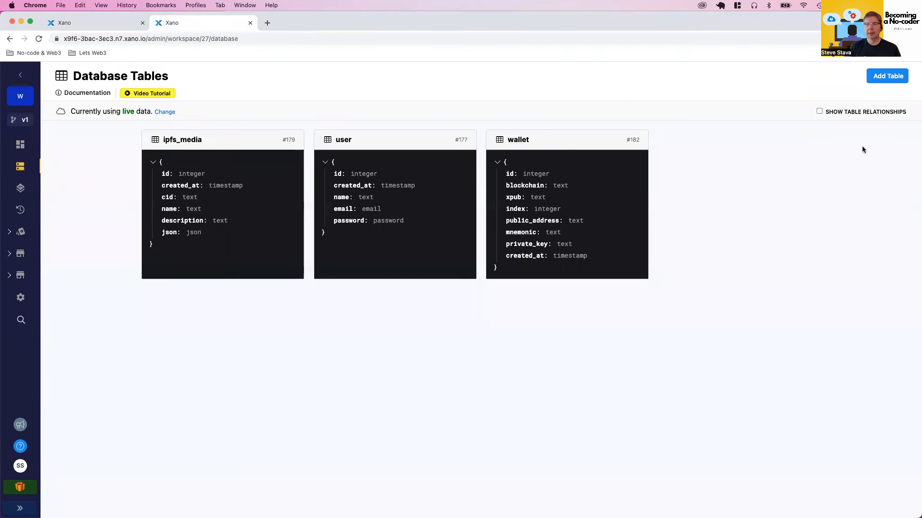
click(872, 79)
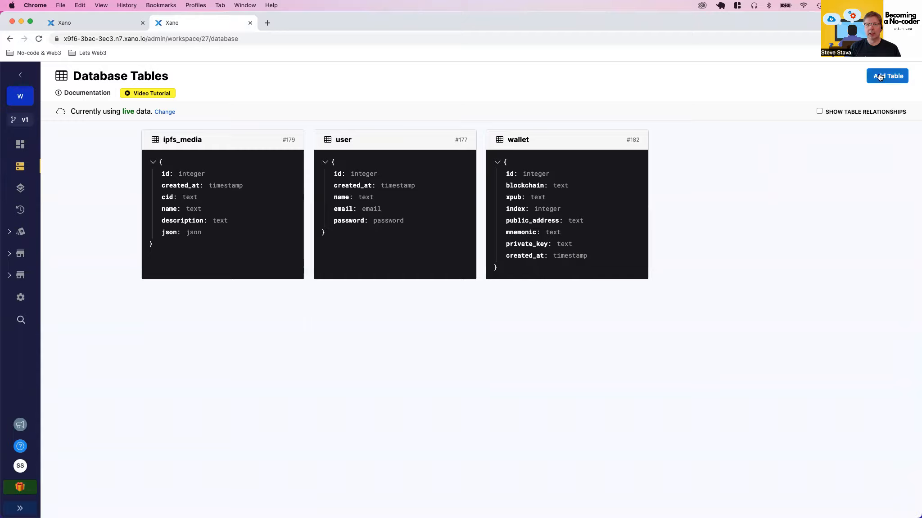
text(chain)
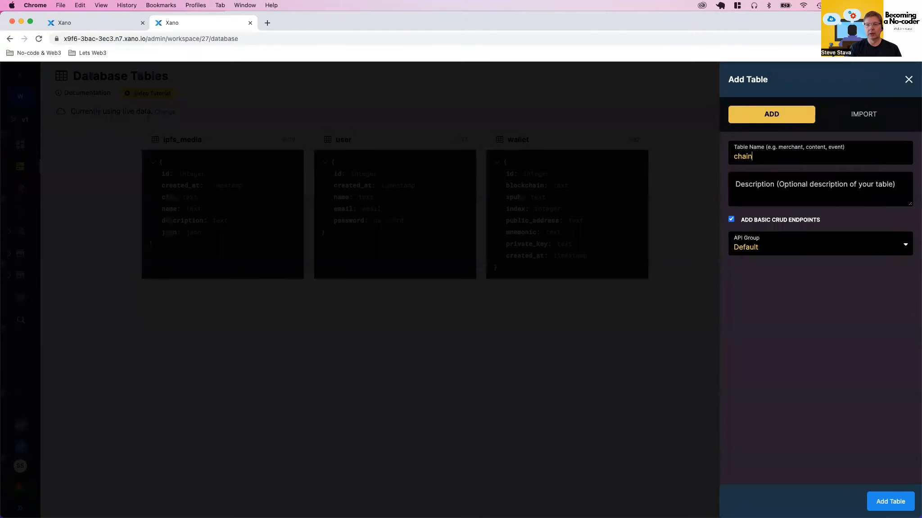
text(_transaction)
click(730, 219)
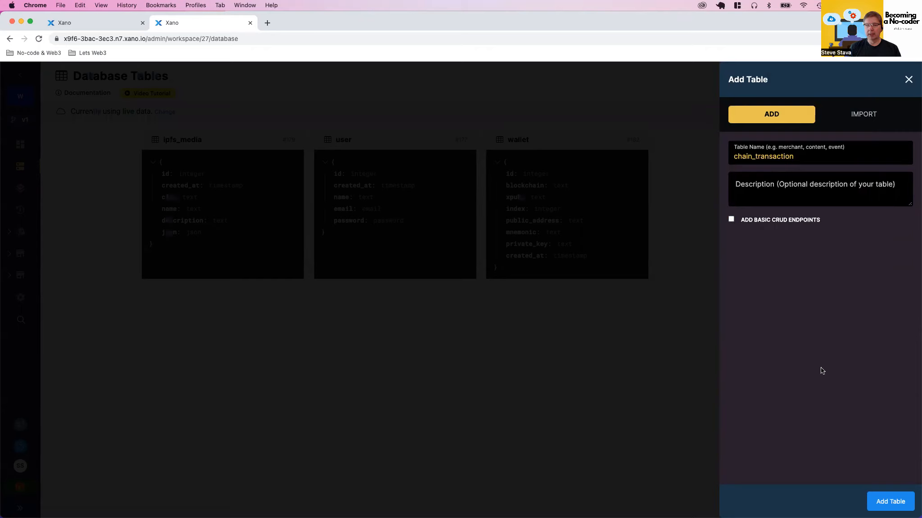
click(877, 501)
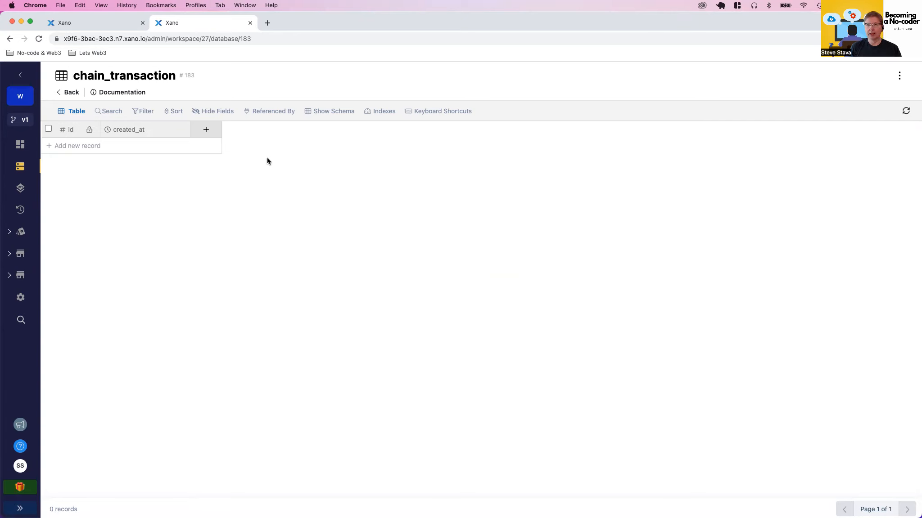
Add a wallet_id table reference field pointing to the wallet table to chain_transaction
click(207, 130)
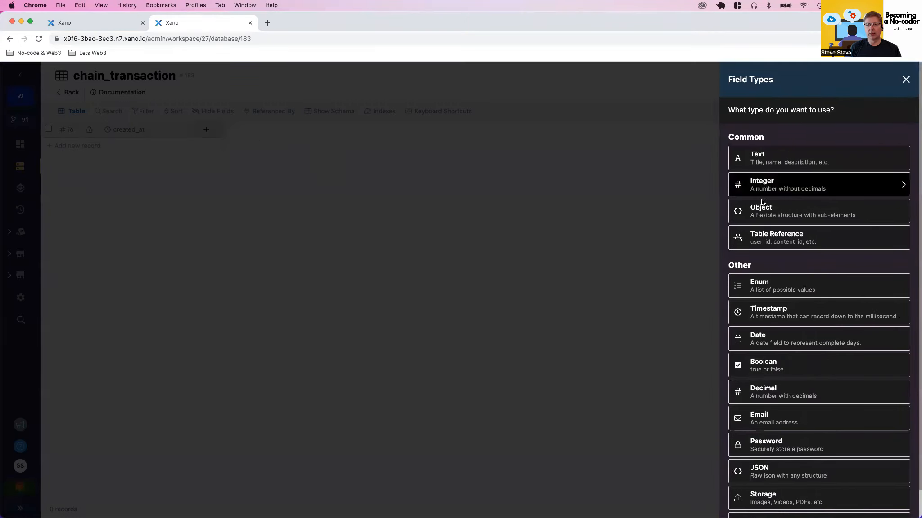
click(760, 239)
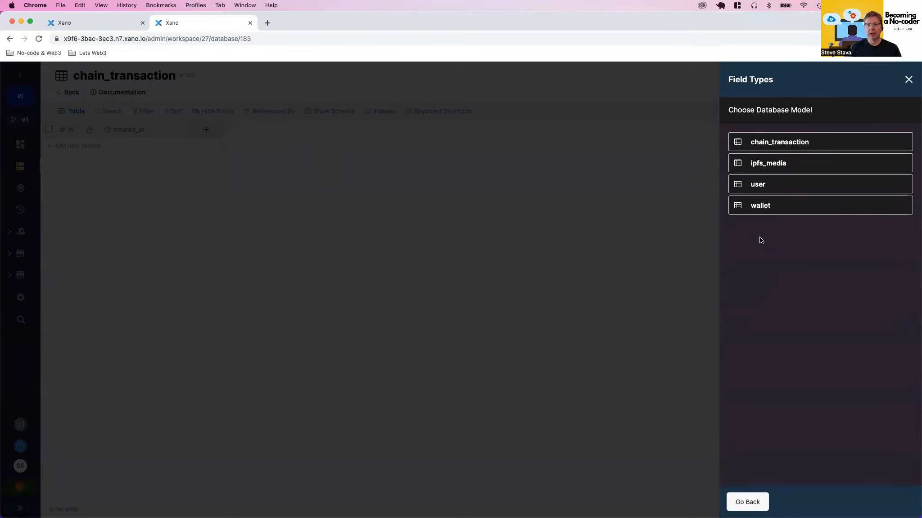
click(759, 207)
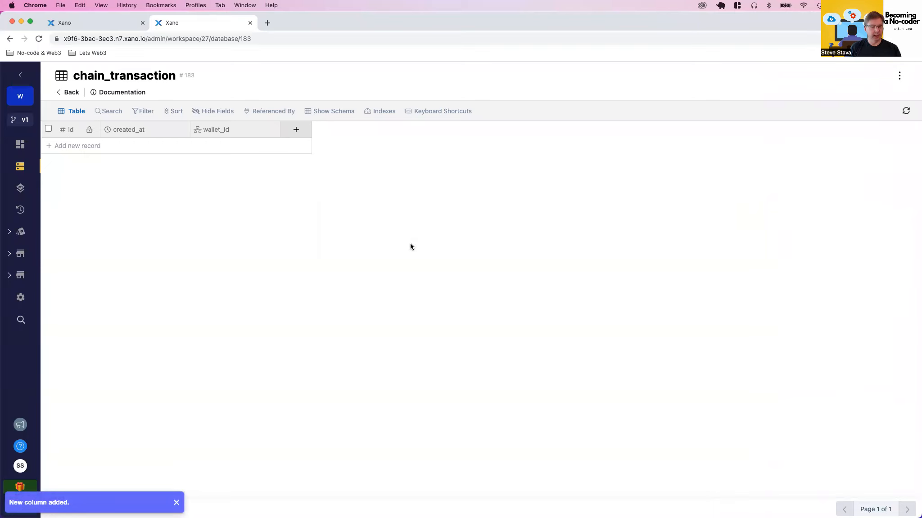
Add a text field named transaction_type to the chain_transaction table
click(296, 129)
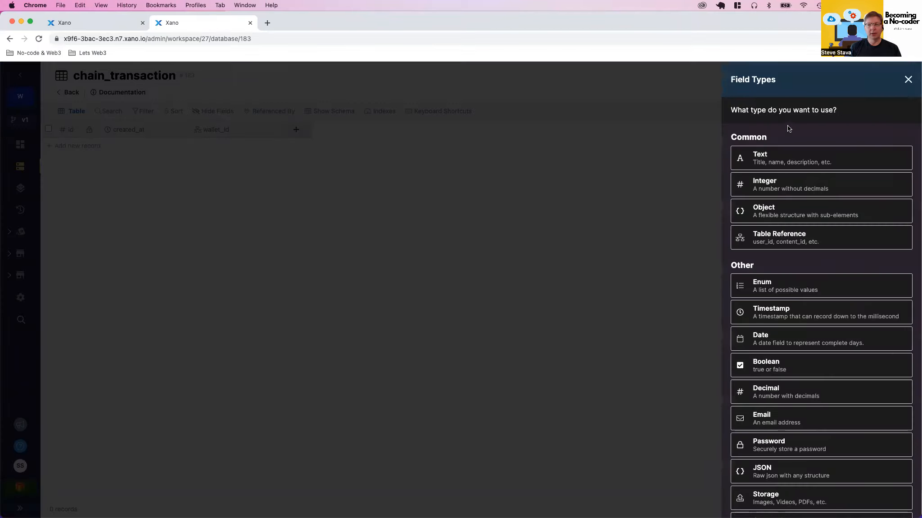
text(tra)
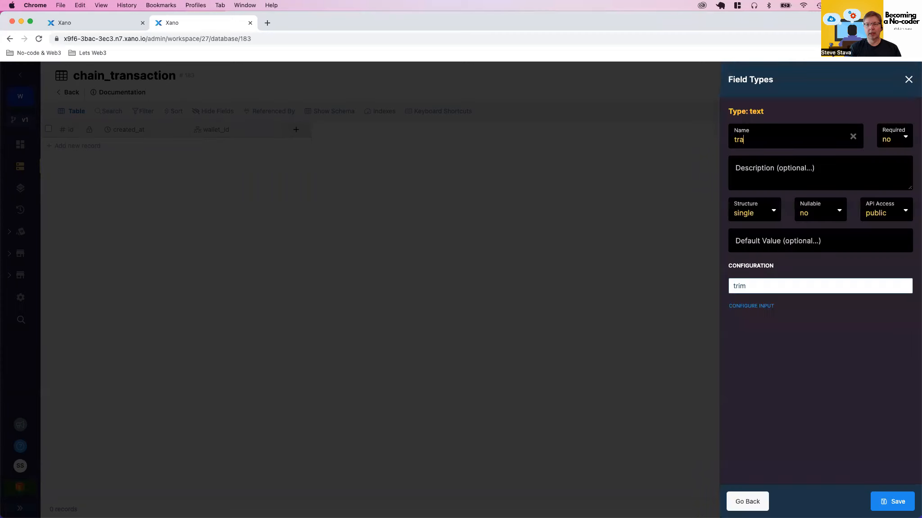
text(nsaction_type)
key(Return)
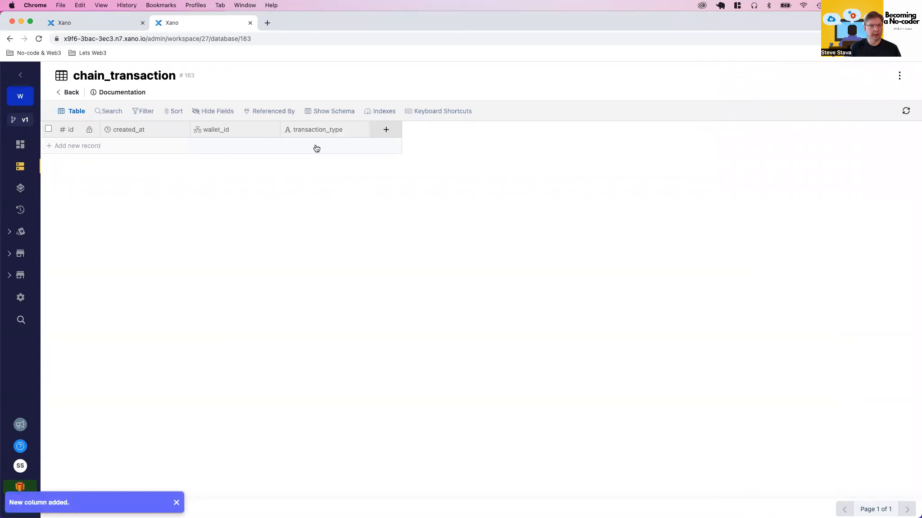
Add a text field named transaction_id to the chain_transaction table
click(391, 129)
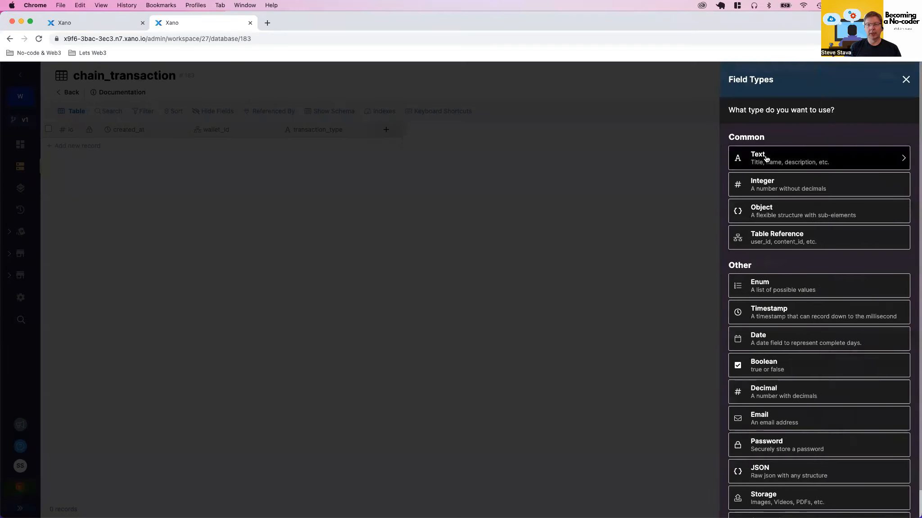
click(765, 156)
text(trans)
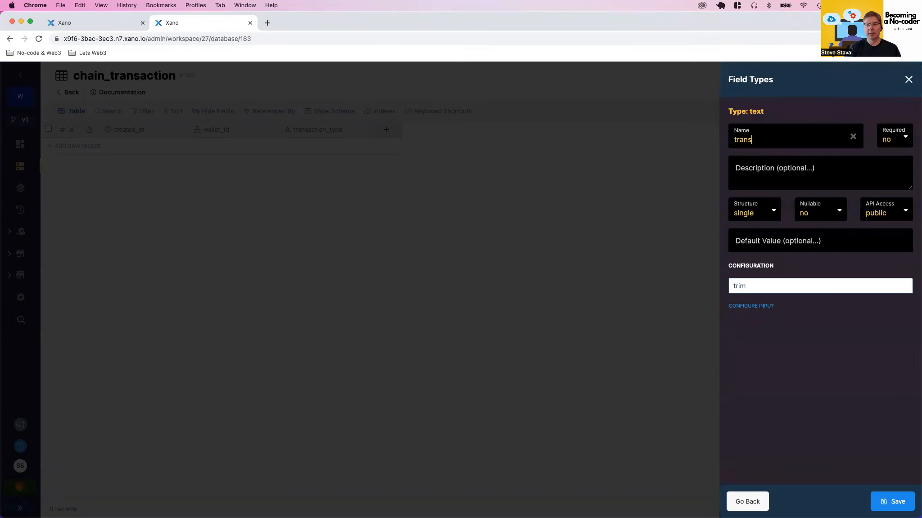
text(action-id)
key(BackSpace)
key(BackSpace)
text(id)
key(Return)
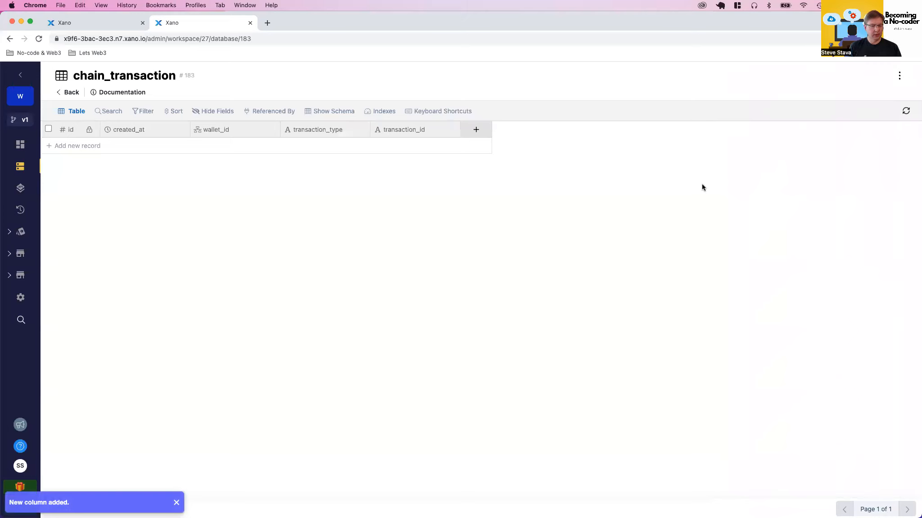
Add an integer field named token_id to the chain_transaction table
click(476, 131)
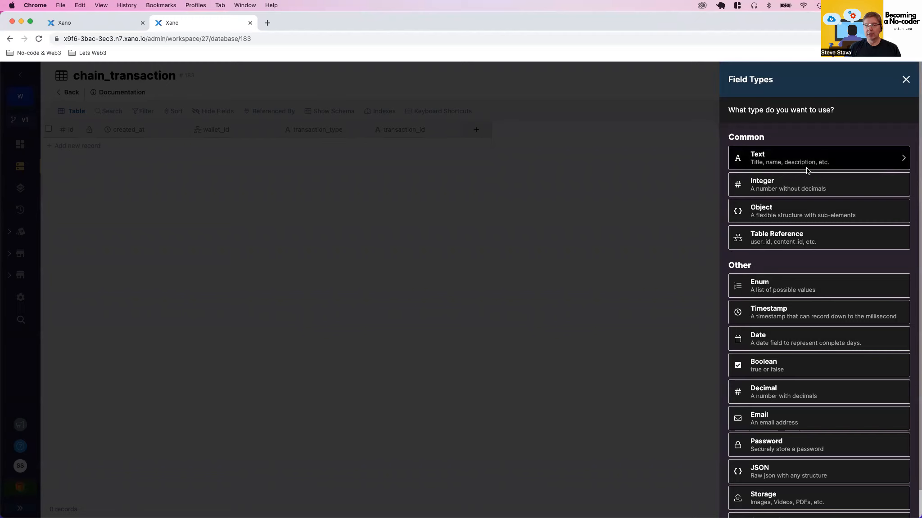
click(776, 179)
text(token_)
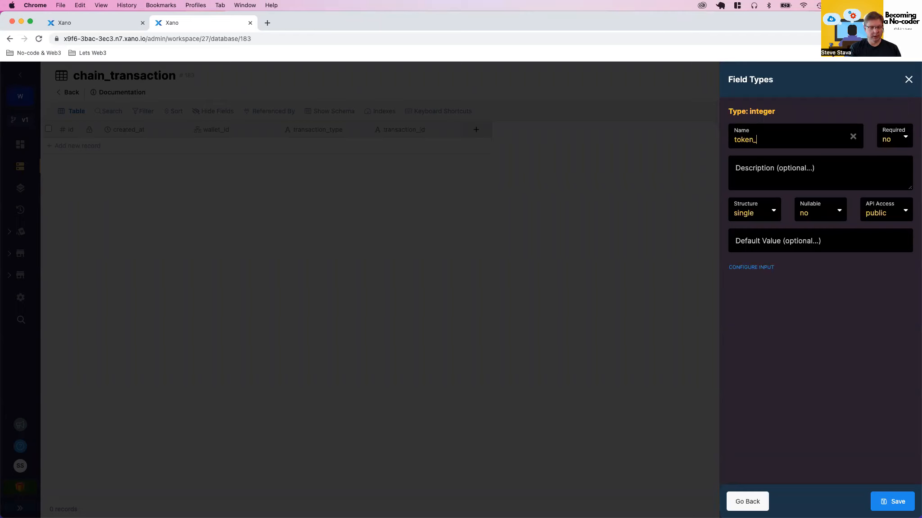
text(id)
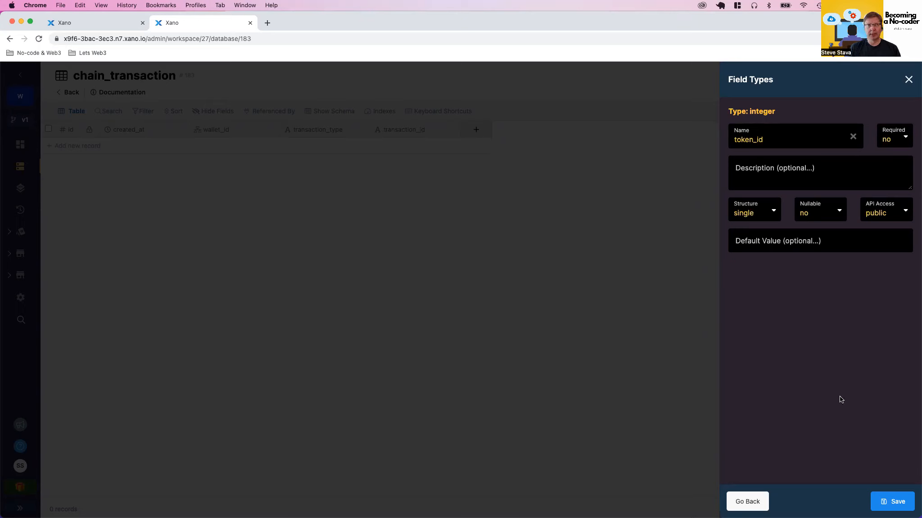
click(883, 503)
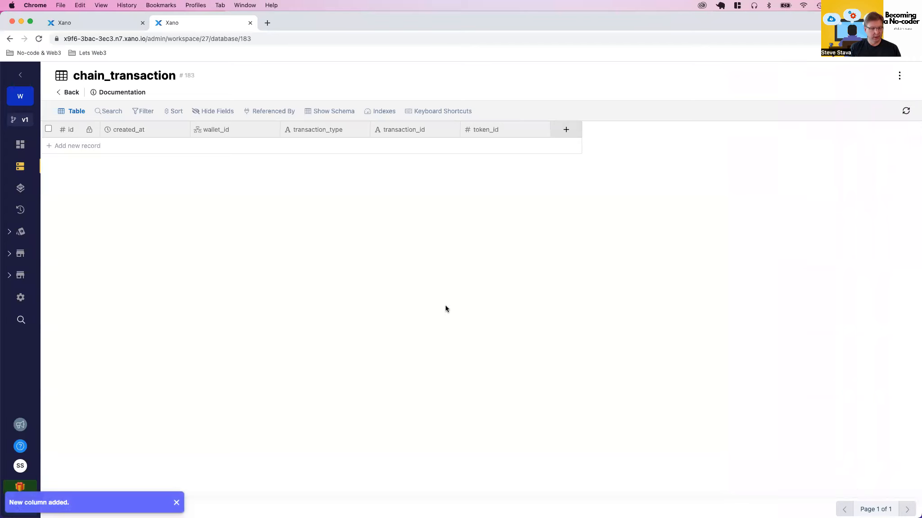
Add a text field named contract_id to the chain_transaction table
click(565, 130)
click(754, 158)
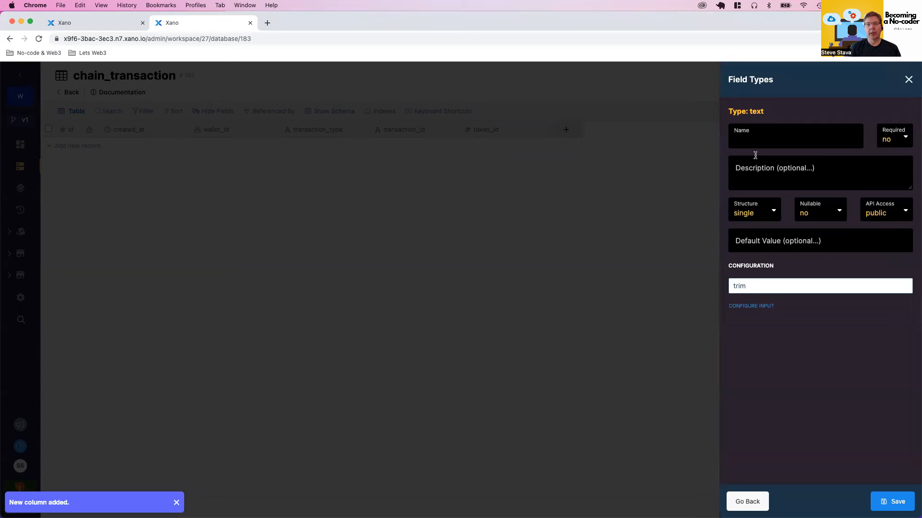
text(contract_id)
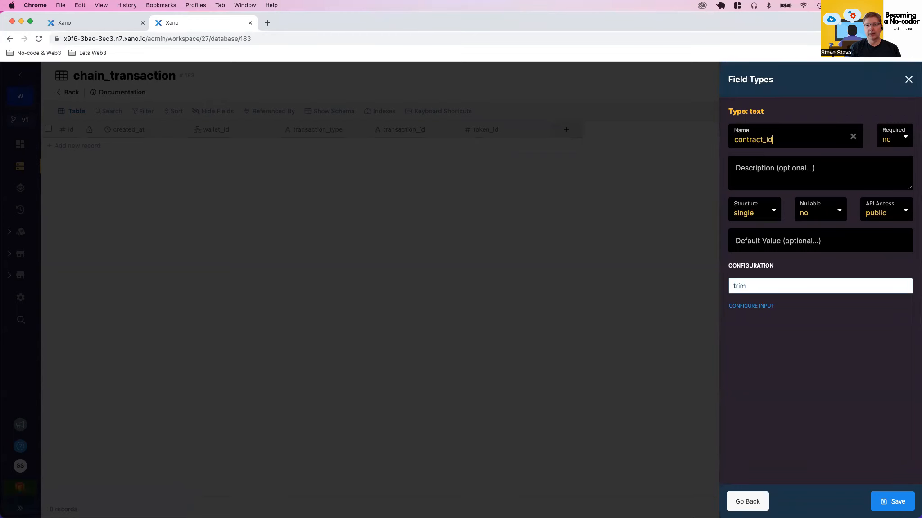
key(Return)
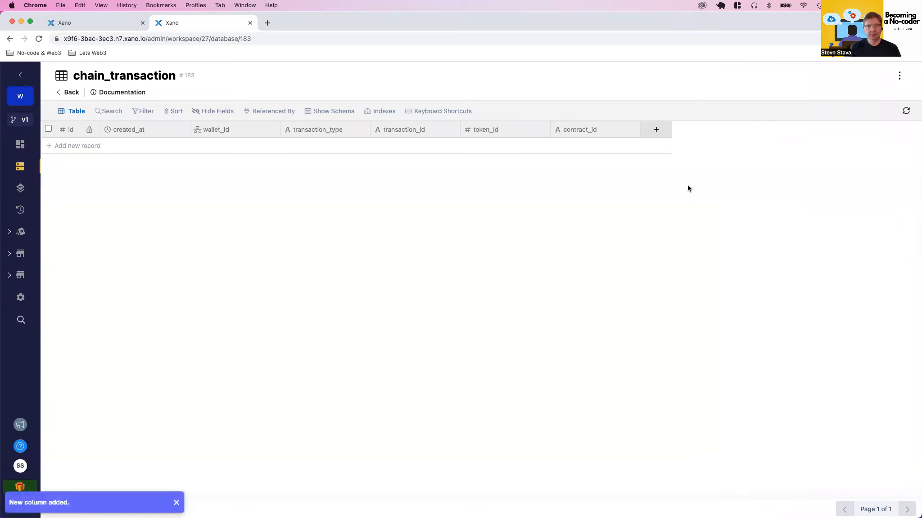
Add a JSON field named json to the chain_transaction table and move the created_at column to the end, after json
click(655, 129)
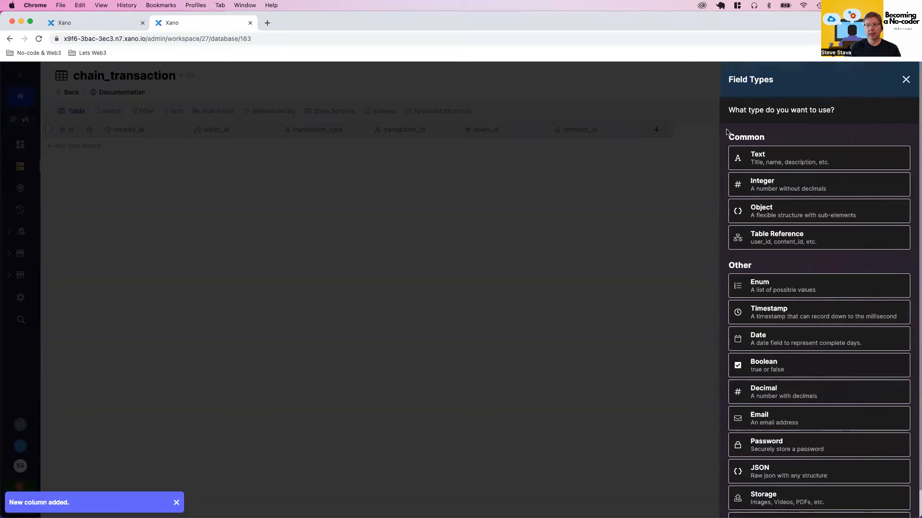
scroll(788, 272, down, 1)
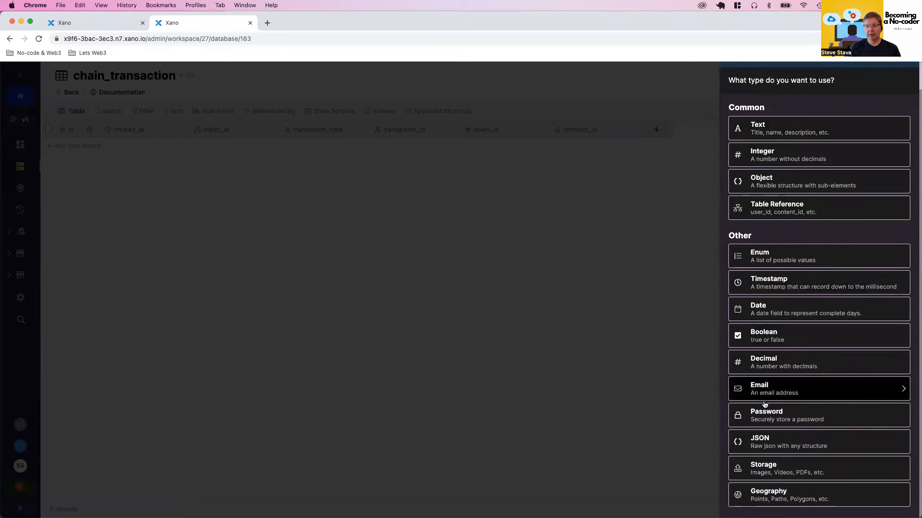
click(762, 443)
text(json)
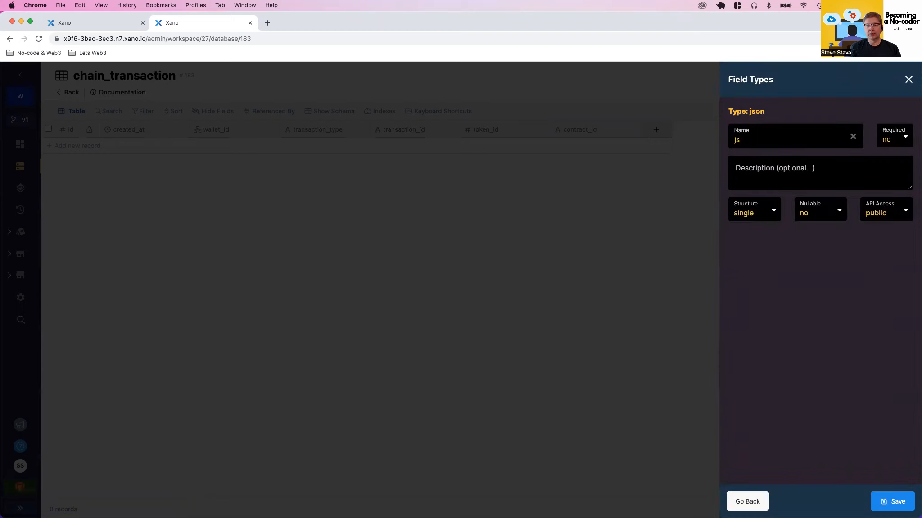
click(888, 502)
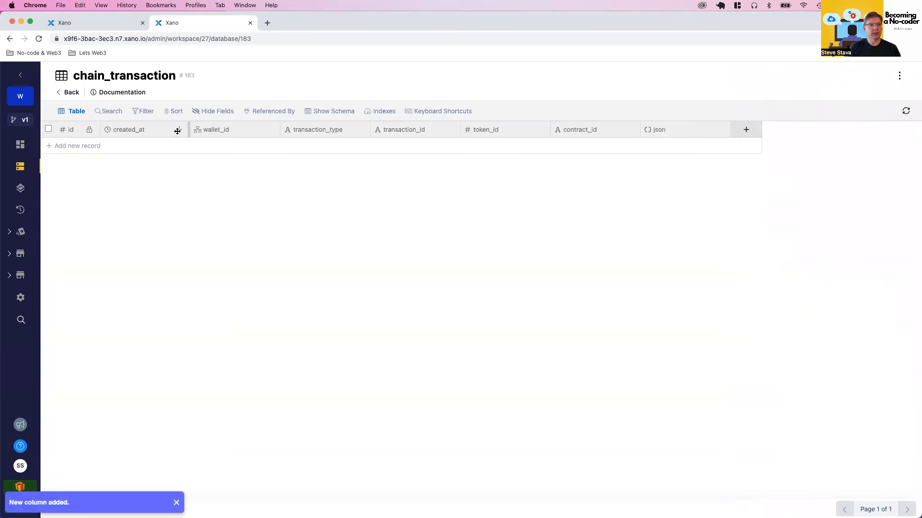
drag(178, 130, 735, 131)
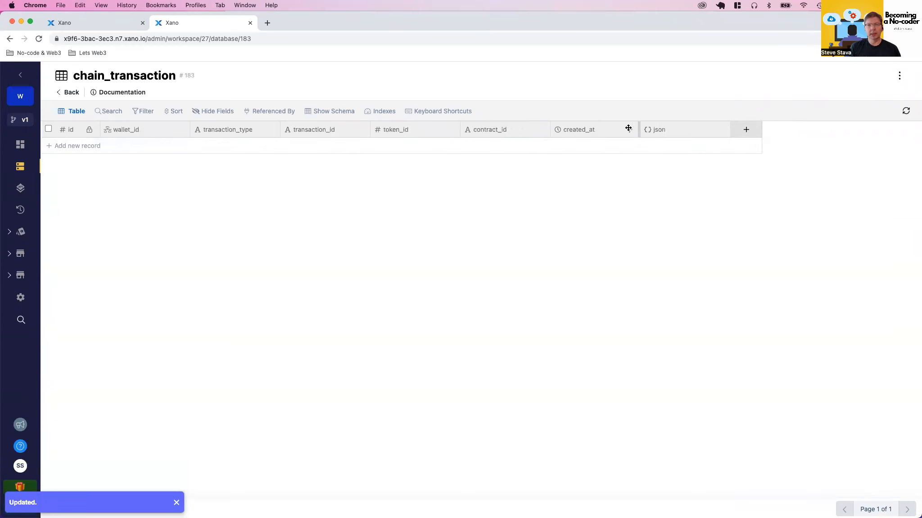
drag(632, 127, 754, 128)
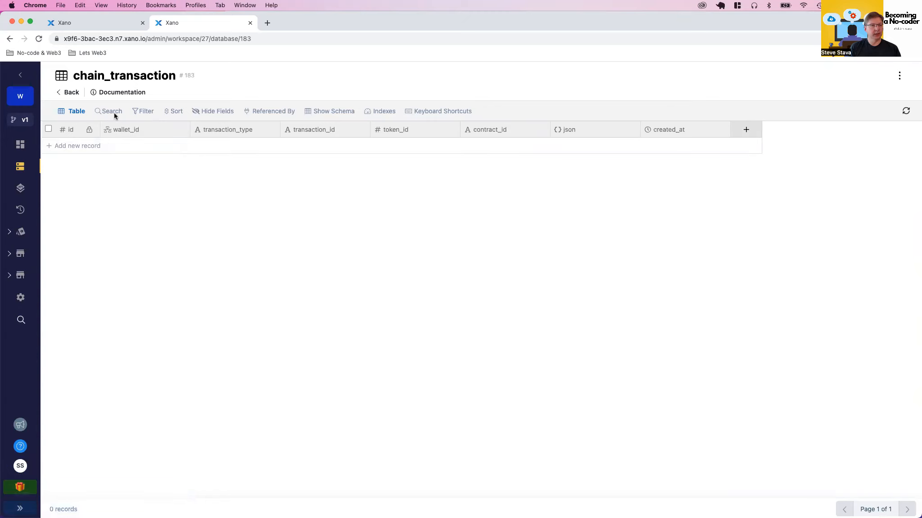
Return to the reloaded tatum_nft_deploy function and append an Add Record statement for the chain_transaction table to its function stack
click(90, 21)
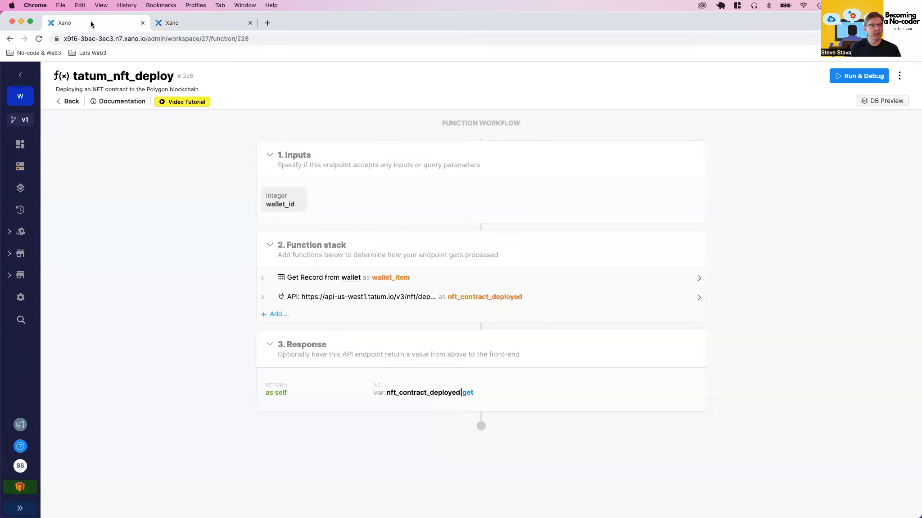
click(39, 39)
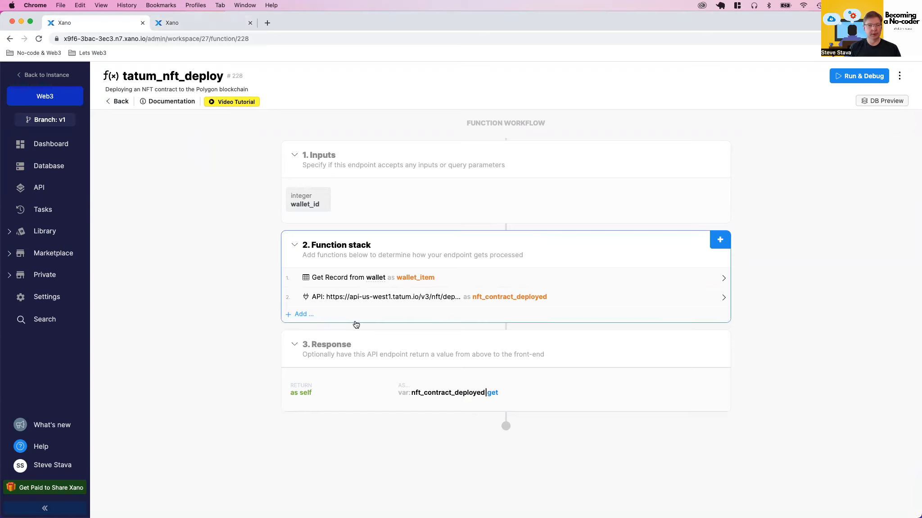
click(720, 240)
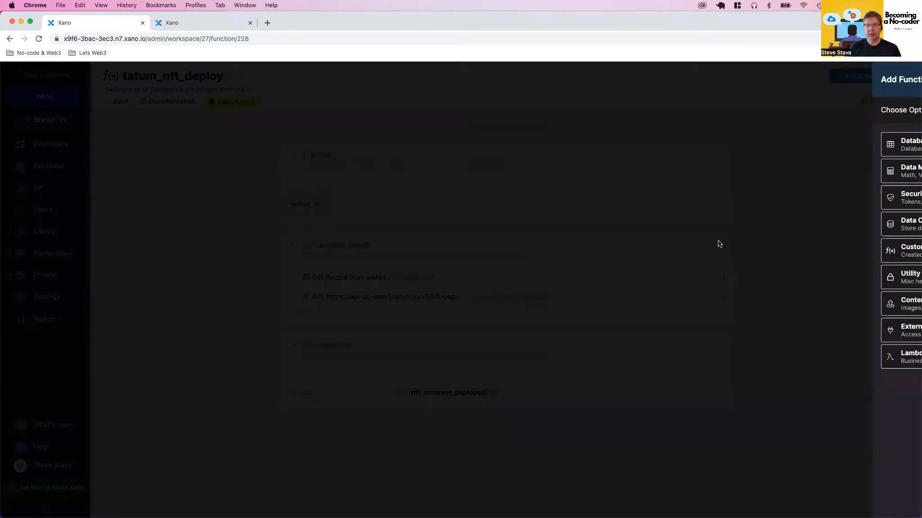
click(800, 153)
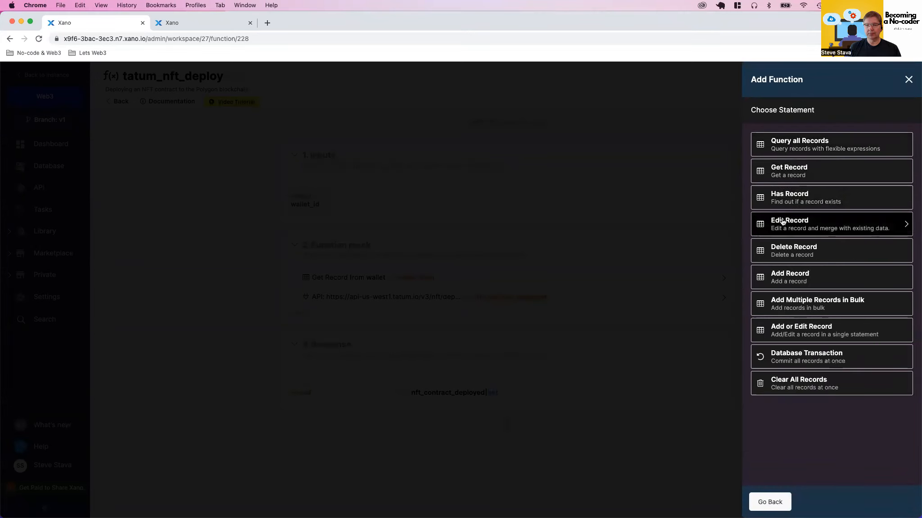
click(781, 271)
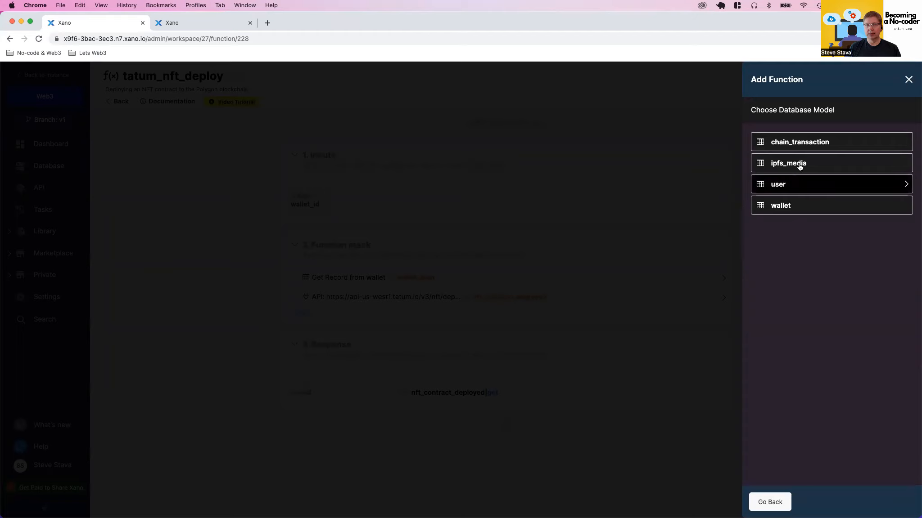
click(797, 143)
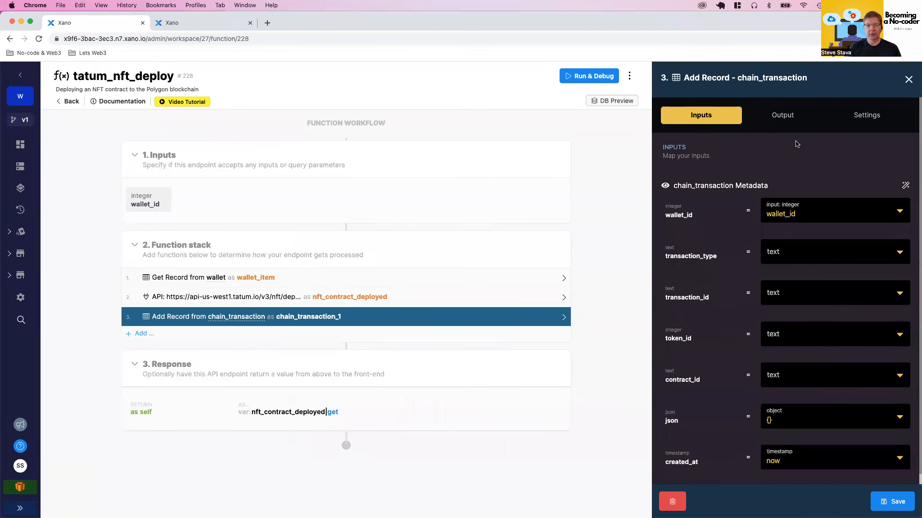
Name the Add Record statement's output variable chain_item_added and save the statement
click(781, 115)
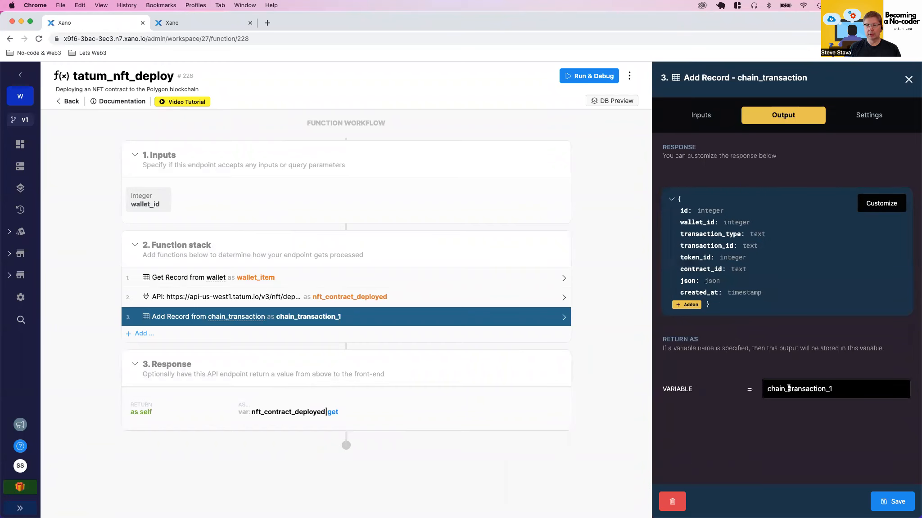
drag(789, 387, 853, 390)
text(item_added)
click(892, 501)
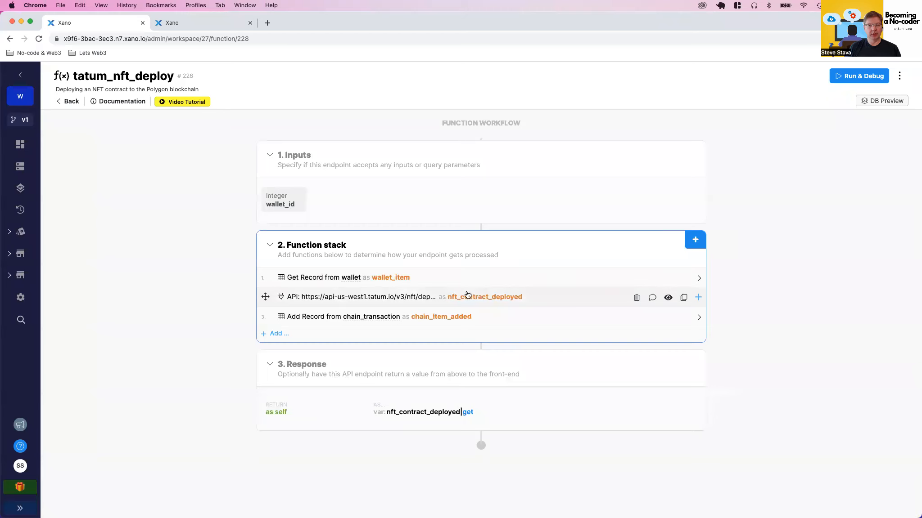
Map the json field of the chain_transaction Add Record statement to the nft_contract_deployed variable, without a filter, and save it
click(371, 321)
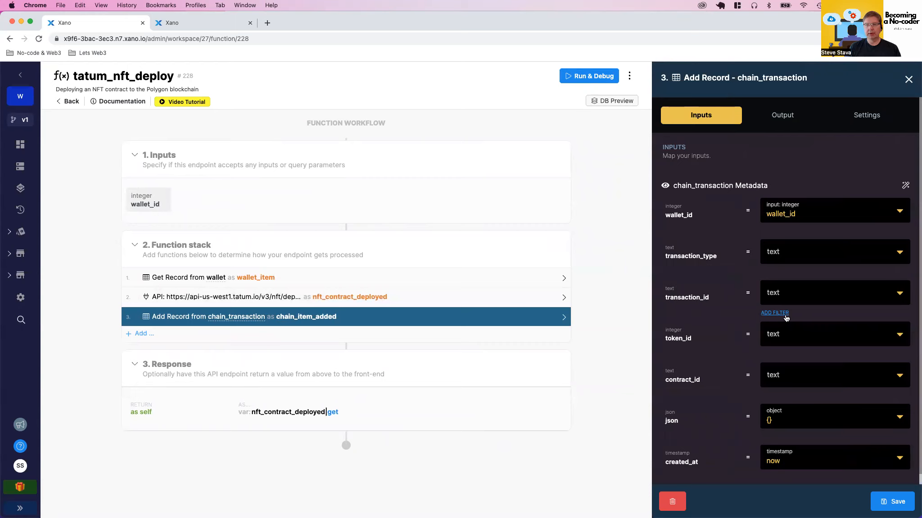
scroll(785, 318, down, 1)
click(780, 409)
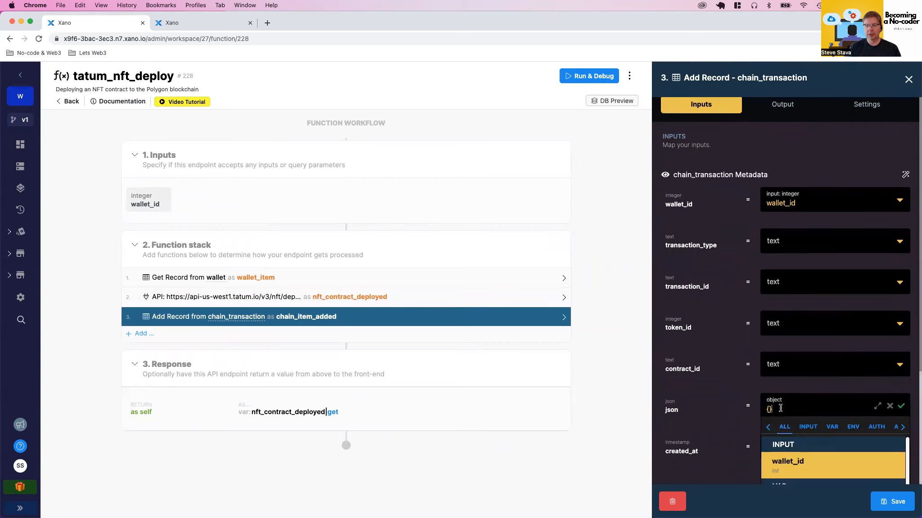
click(889, 406)
scroll(820, 413, down, 5)
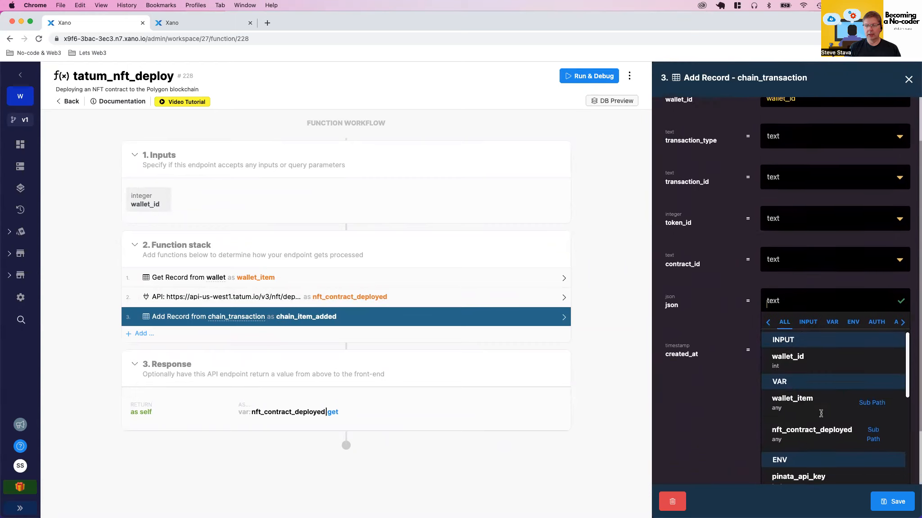
scroll(820, 414, down, 2)
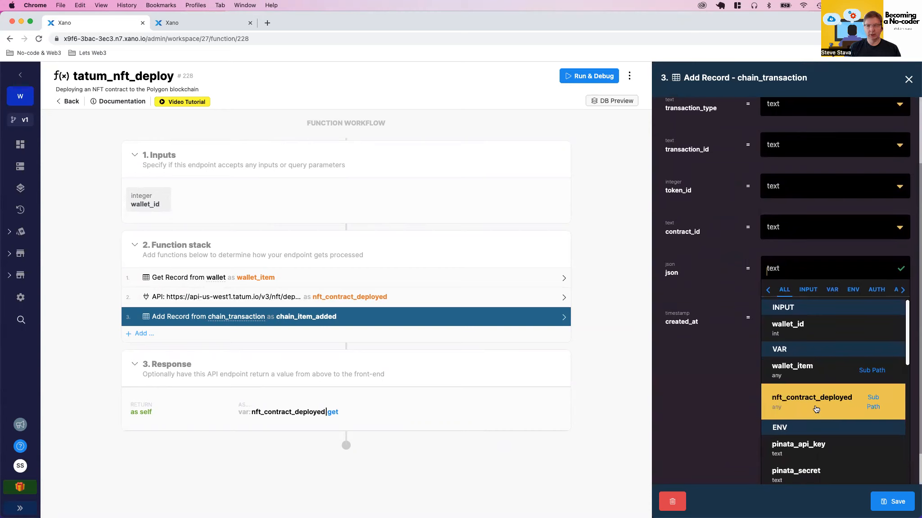
click(811, 405)
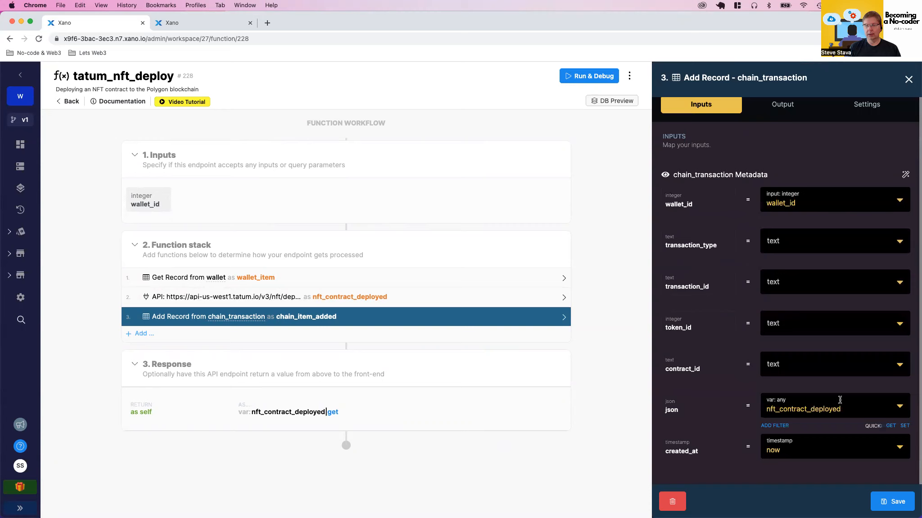
click(890, 427)
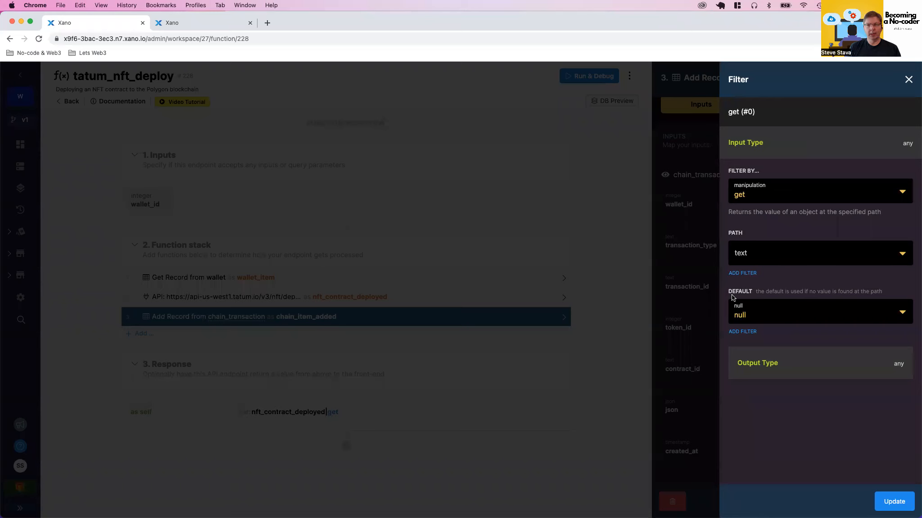
click(908, 81)
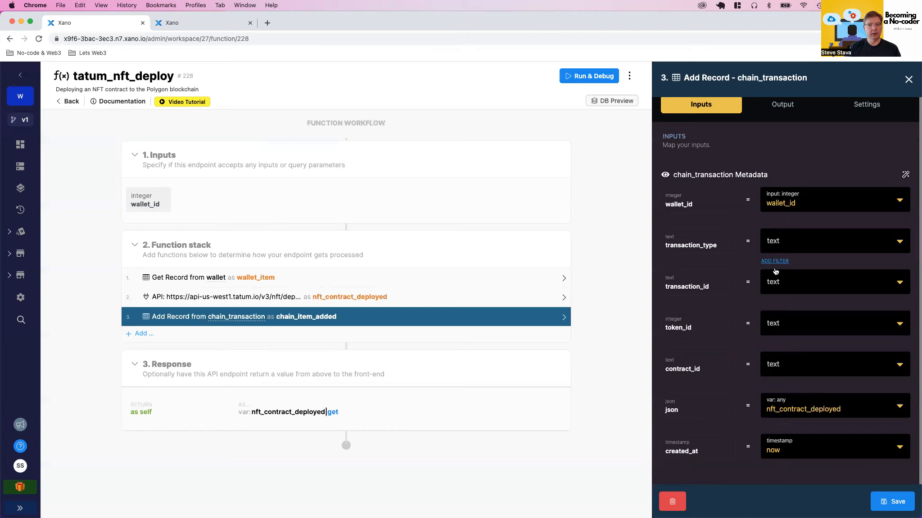
click(883, 506)
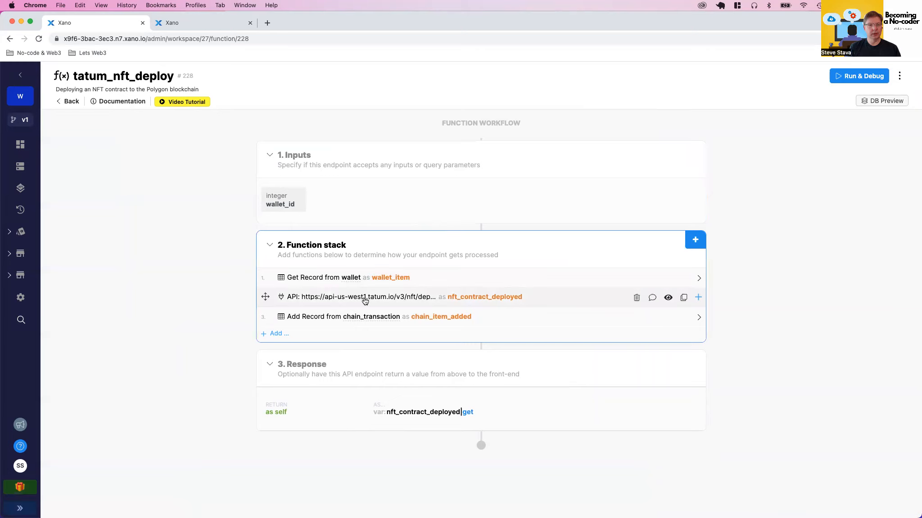
Set transaction_type to the text "Deploy NFT" in the chain_transaction Add Record statement
click(366, 298)
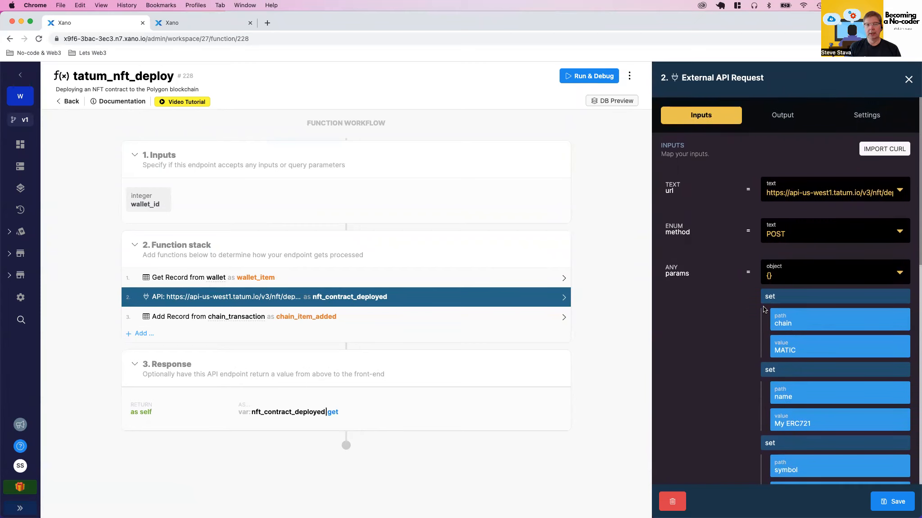
click(349, 317)
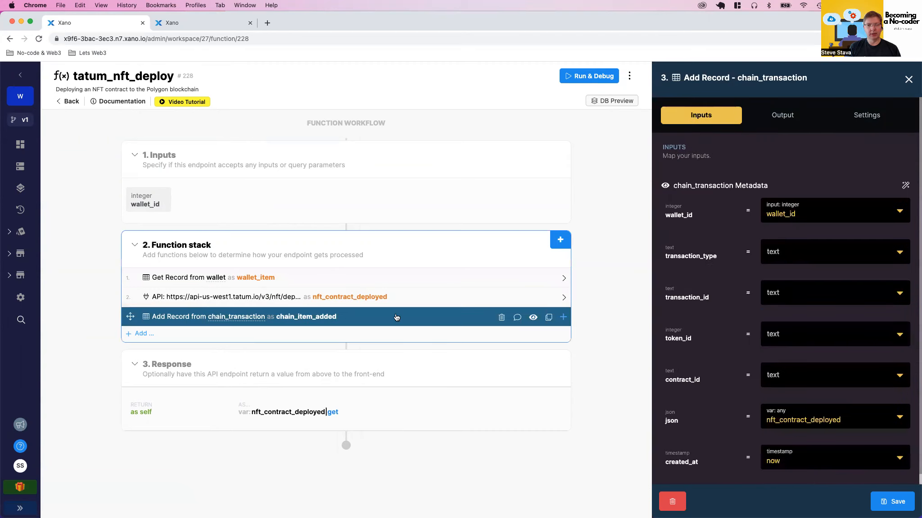
click(796, 256)
text(D)
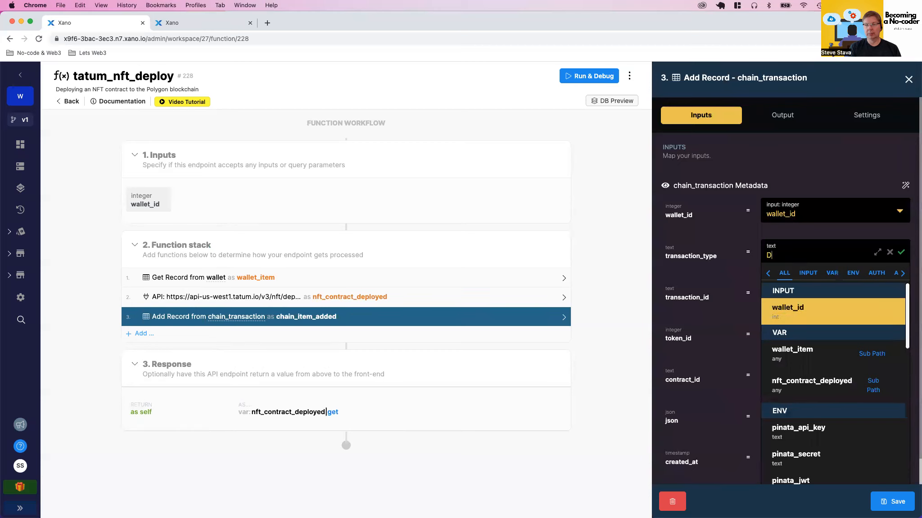
text(eploy NFT)
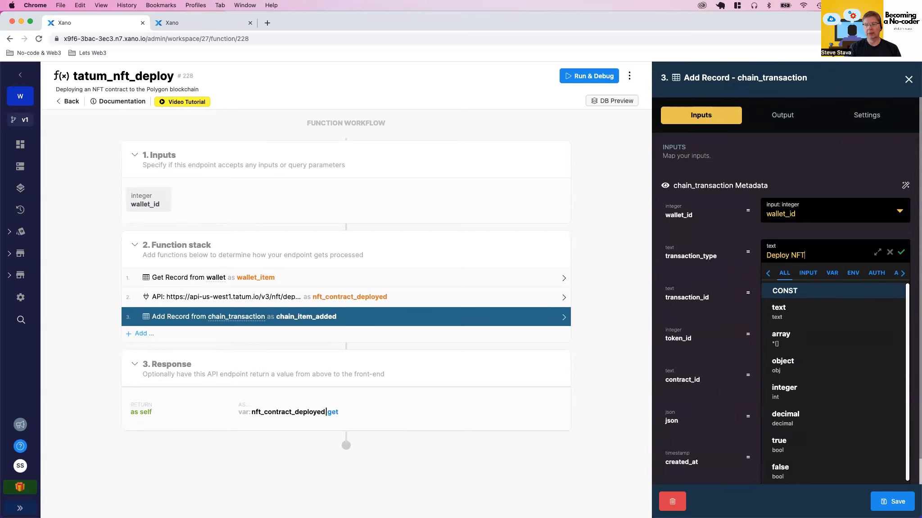
click(902, 255)
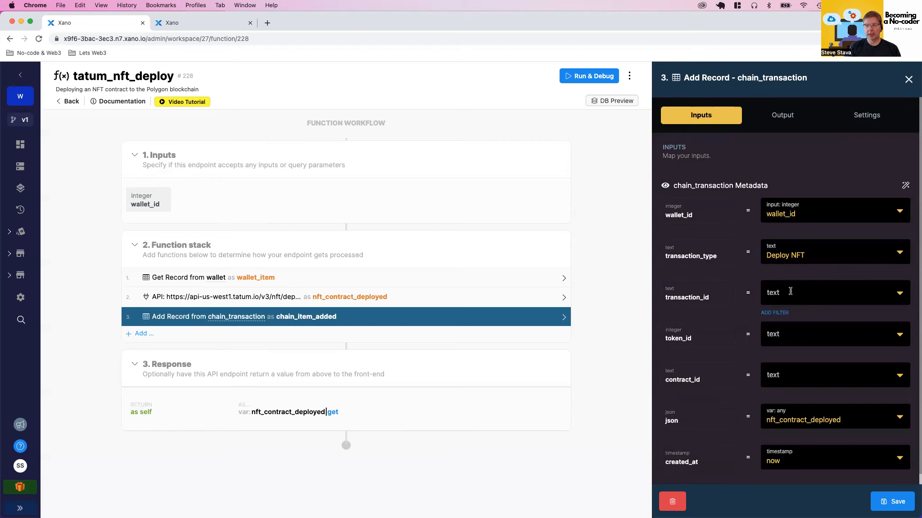
Hide the token_id input in the chain_transaction Add Record statement and save the statement
scroll(790, 291, down, 1)
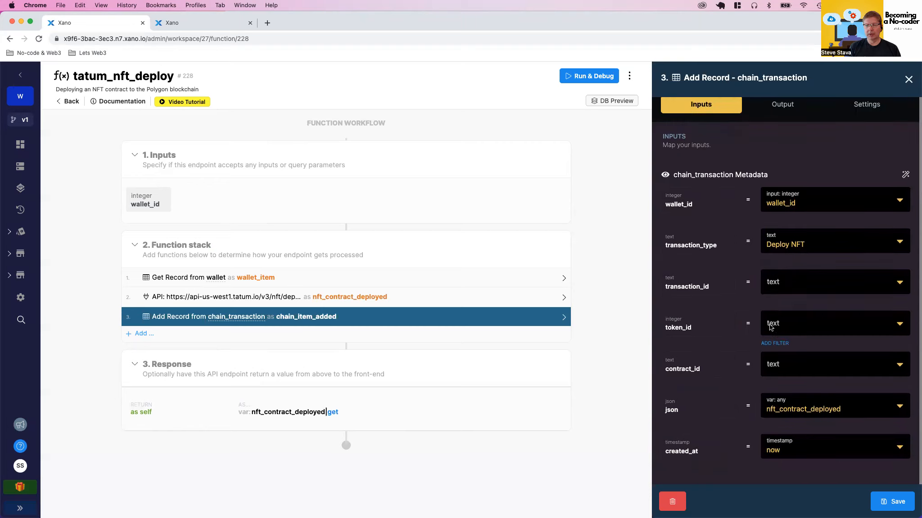
click(728, 320)
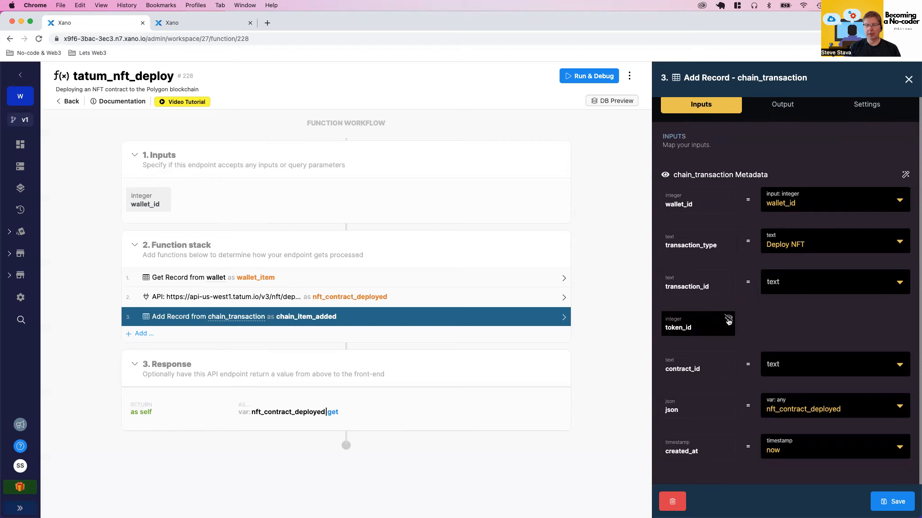
mouse_move(790, 362)
mouse_move(785, 409)
click(883, 502)
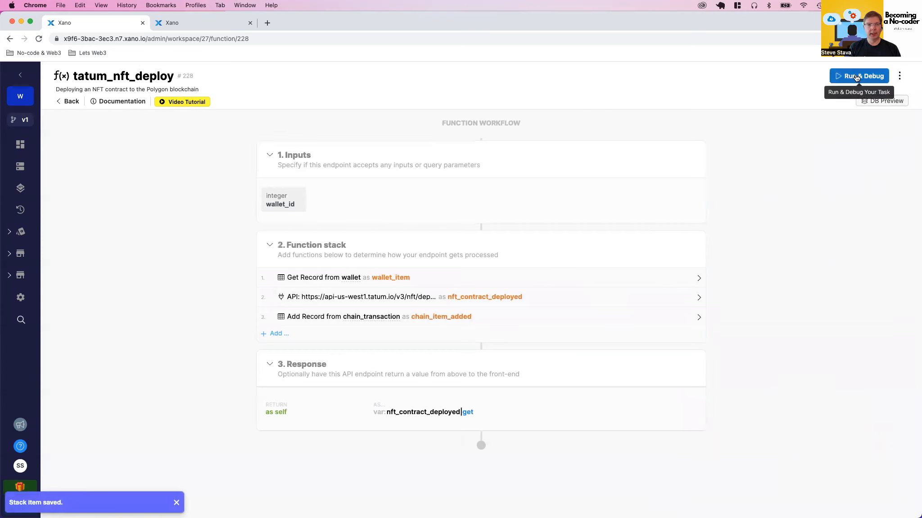
Open the debugger for tatum_nft_deploy and check the wallet's address page with its balance and transactions on Mumbai Polygonscan
click(856, 78)
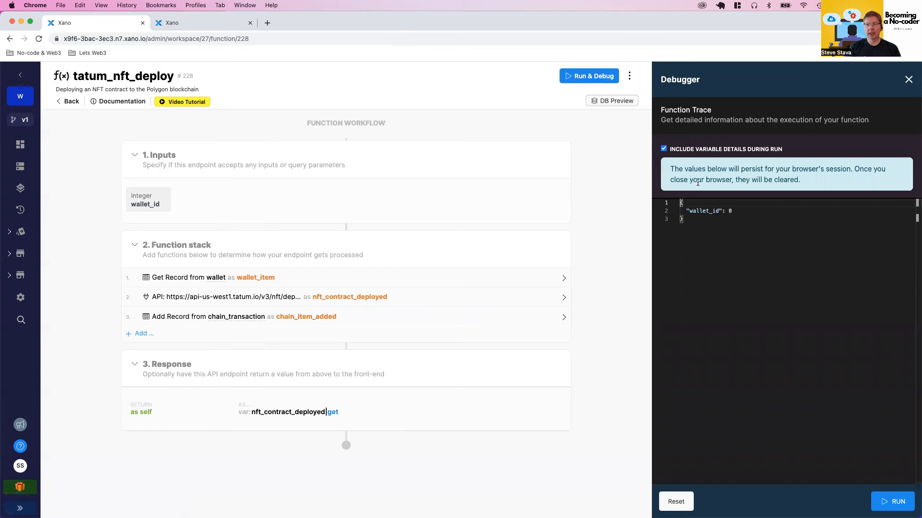
key(ctrl+Right)
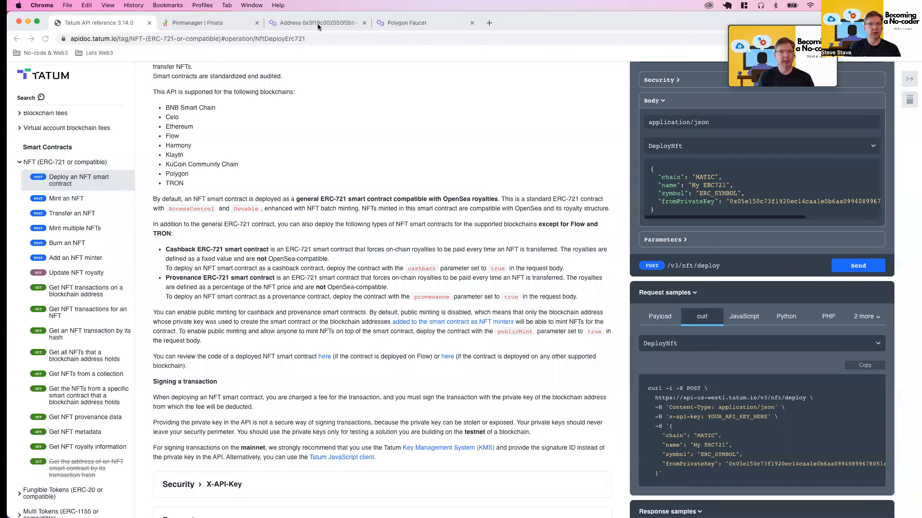
click(318, 23)
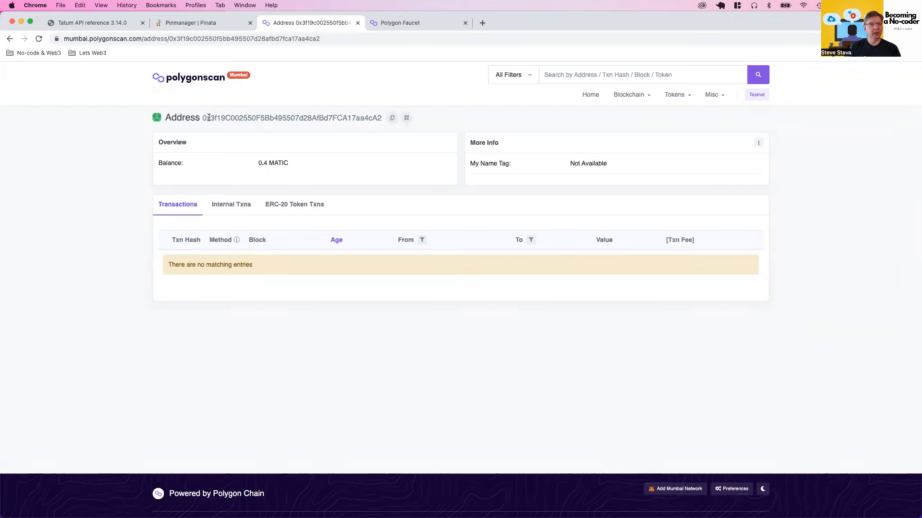
click(106, 22)
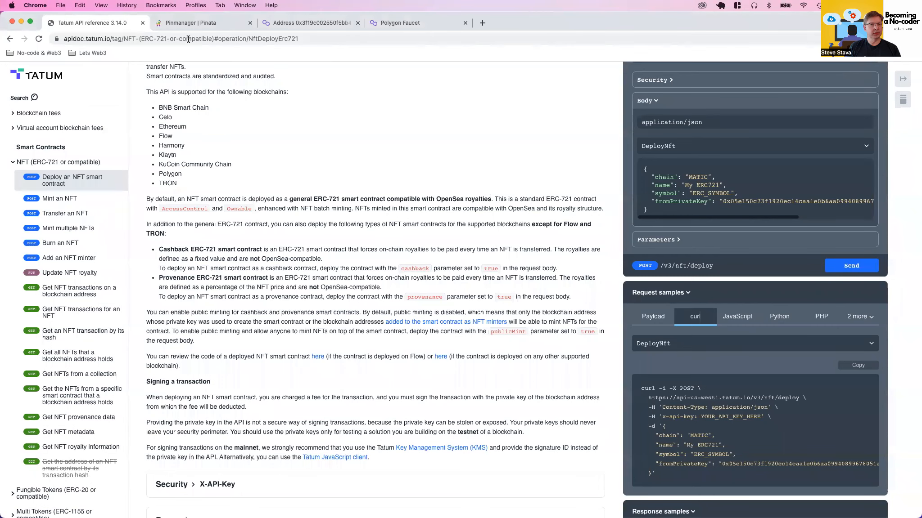
click(304, 22)
key(ctrl+Left)
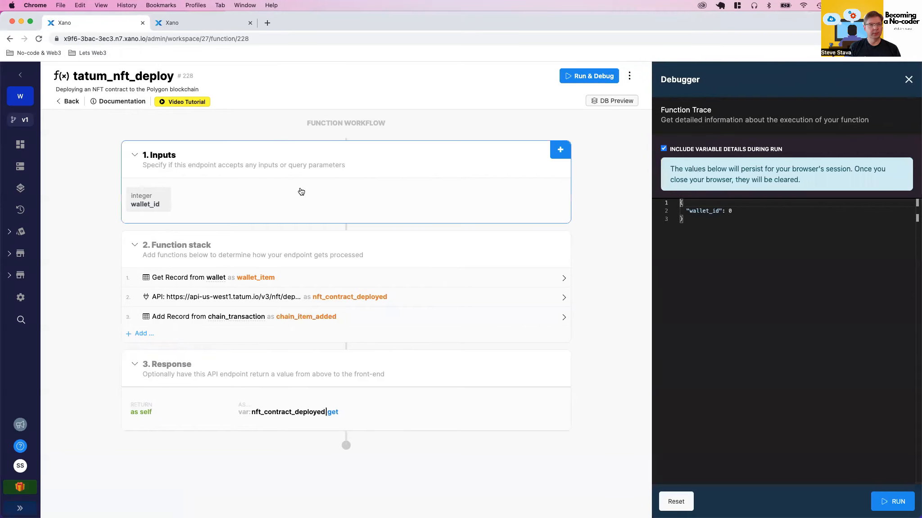
Look up the id of the wallet to use for the deployment in Xano's wallet table
click(191, 25)
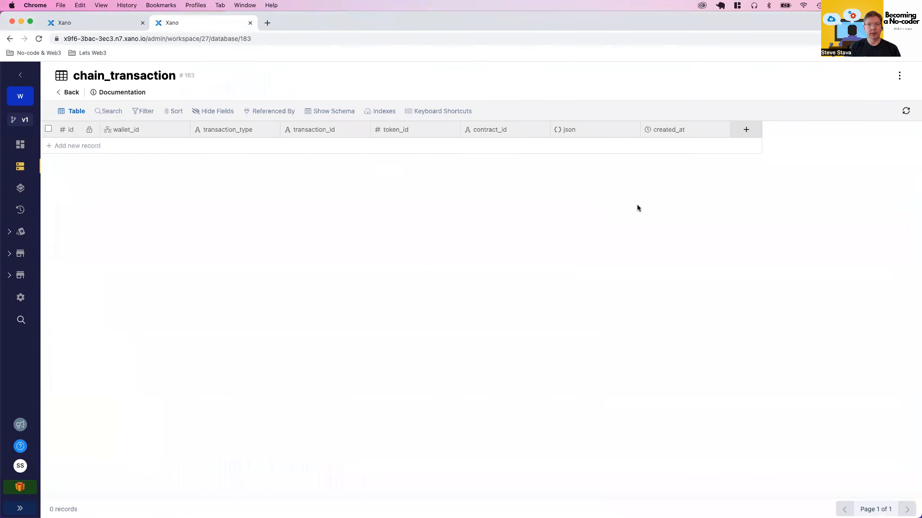
click(66, 92)
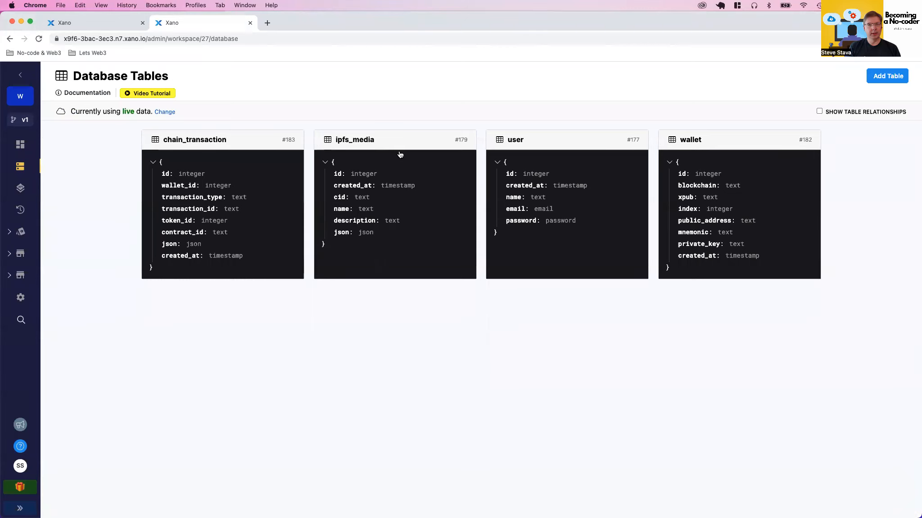
click(728, 142)
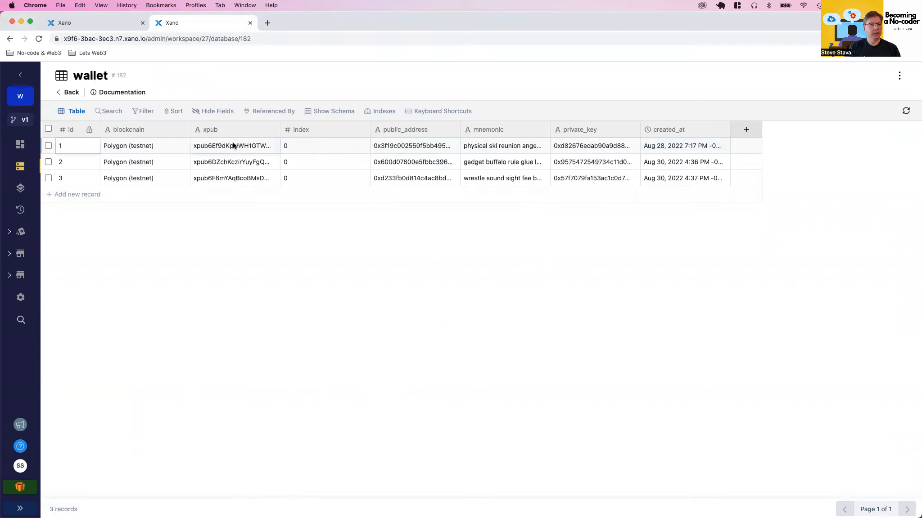
Set wallet_id to 1 in the debugger input of tatum_nft_deploy and run the function
click(94, 22)
click(735, 211)
key(BackSpace)
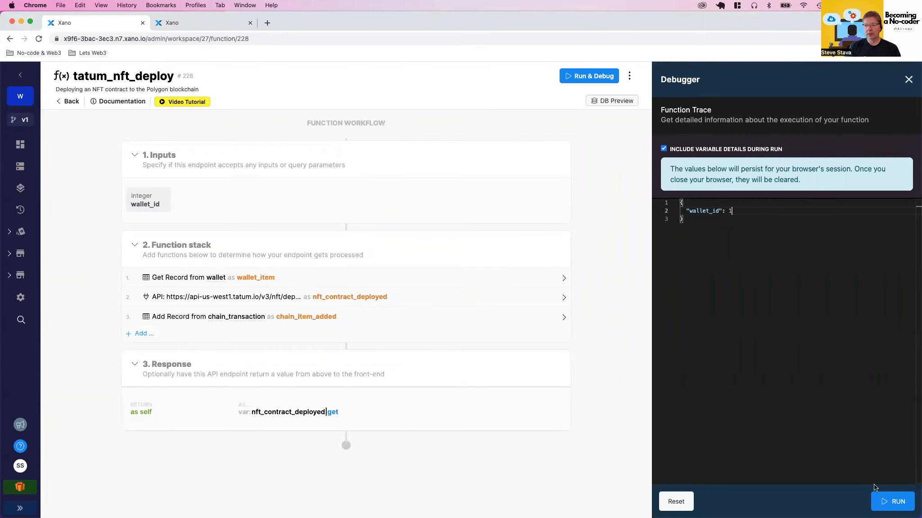
click(885, 503)
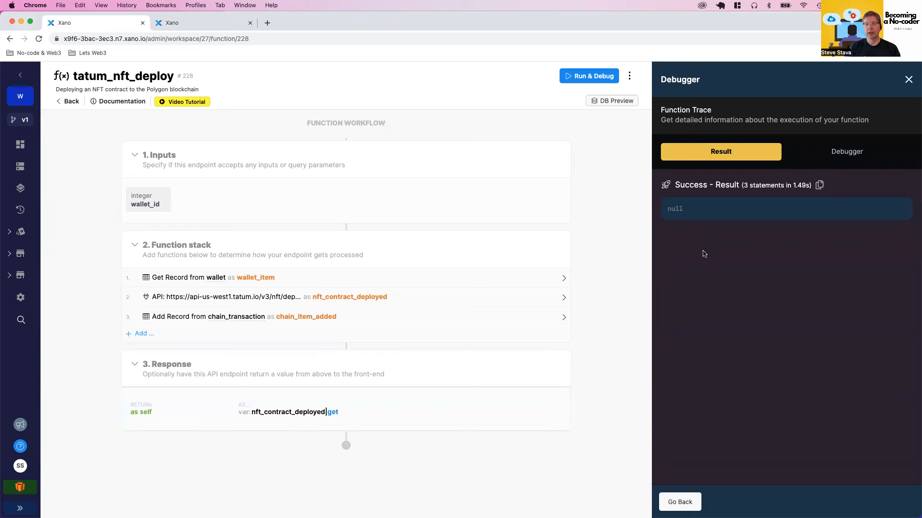
Examine the External API Request's response result, including the txId, in the debugger's function stack trace
click(850, 153)
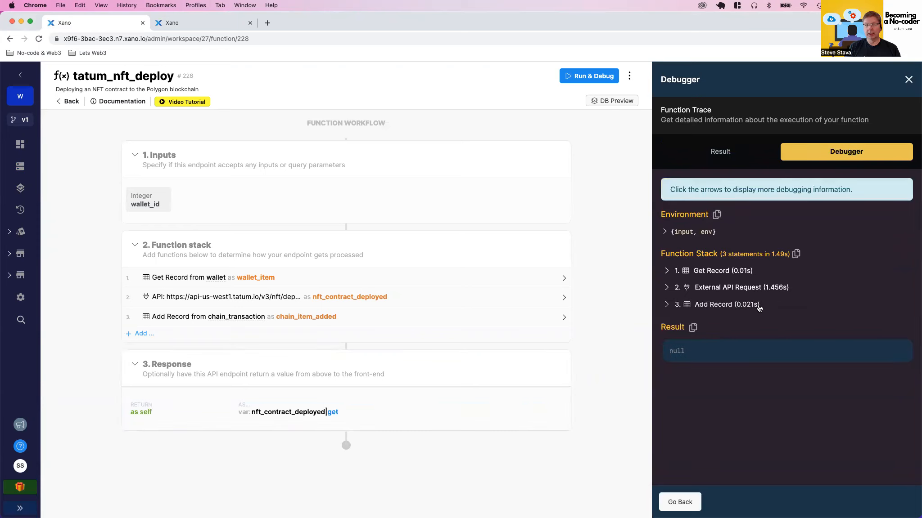
click(665, 289)
click(681, 340)
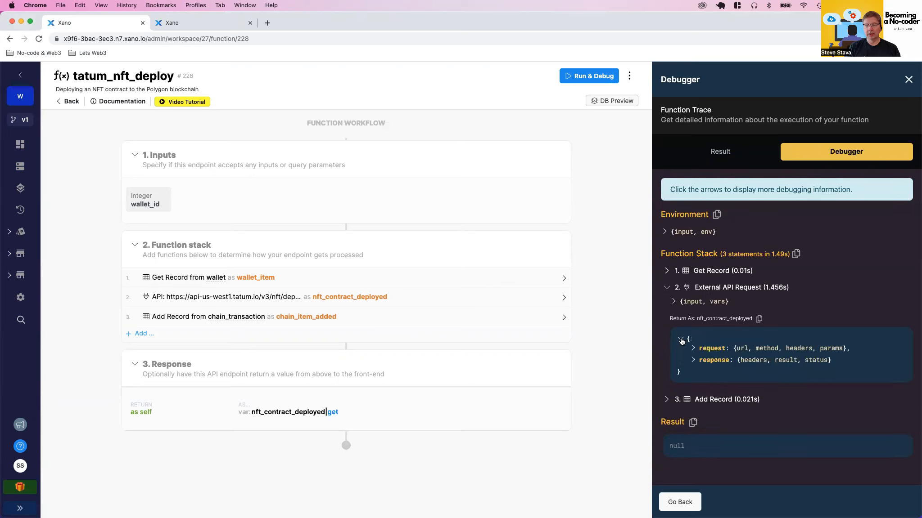
click(694, 361)
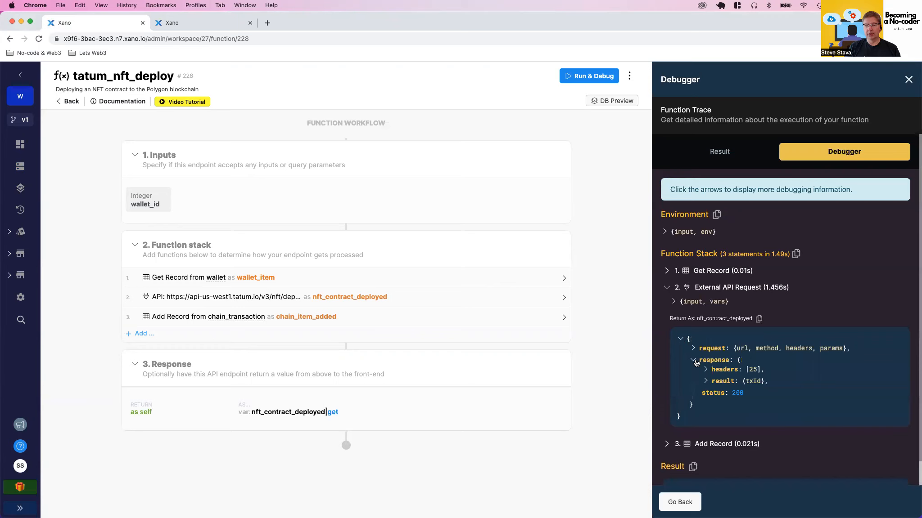
click(705, 382)
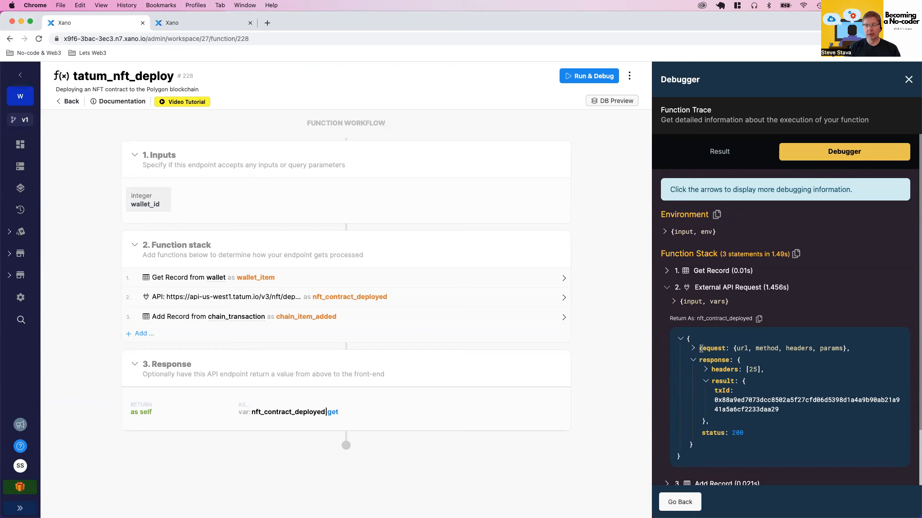
Set the get filter path of the function's response to response.result and save the response
click(237, 410)
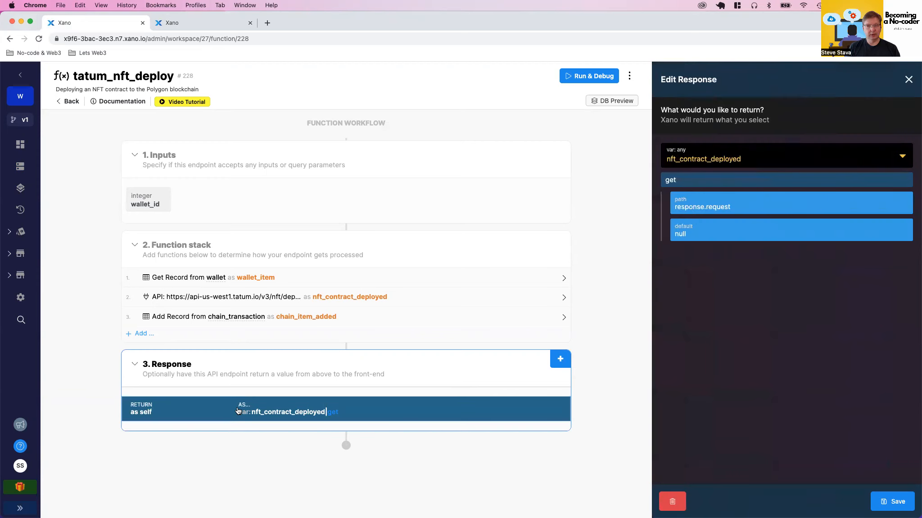
click(733, 206)
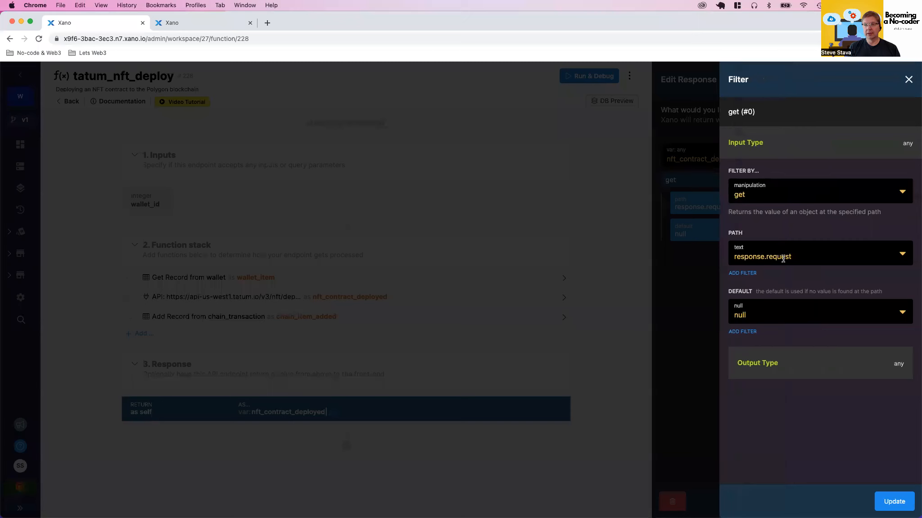
double_click(783, 259)
text(result)
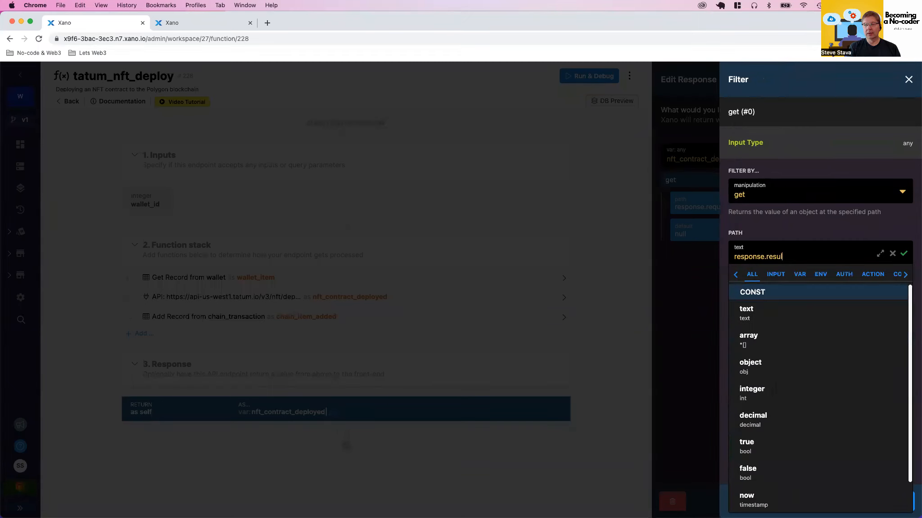
click(905, 255)
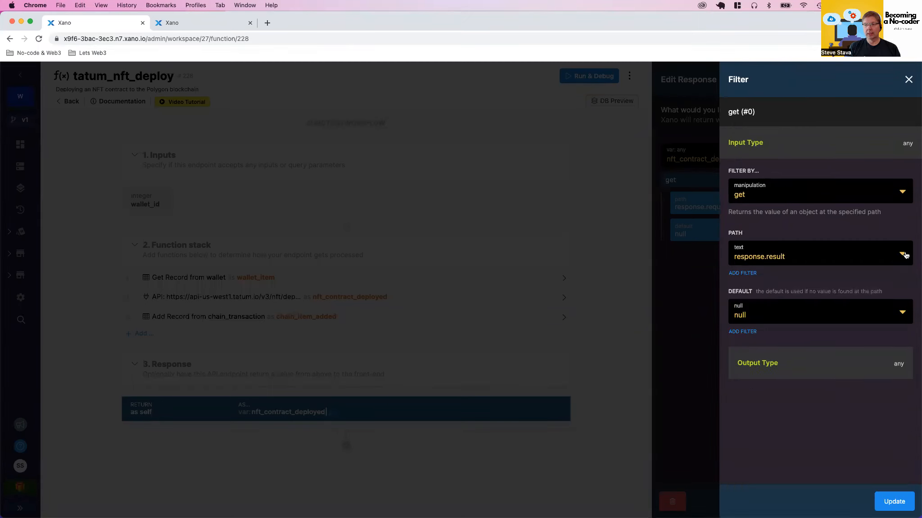
click(884, 503)
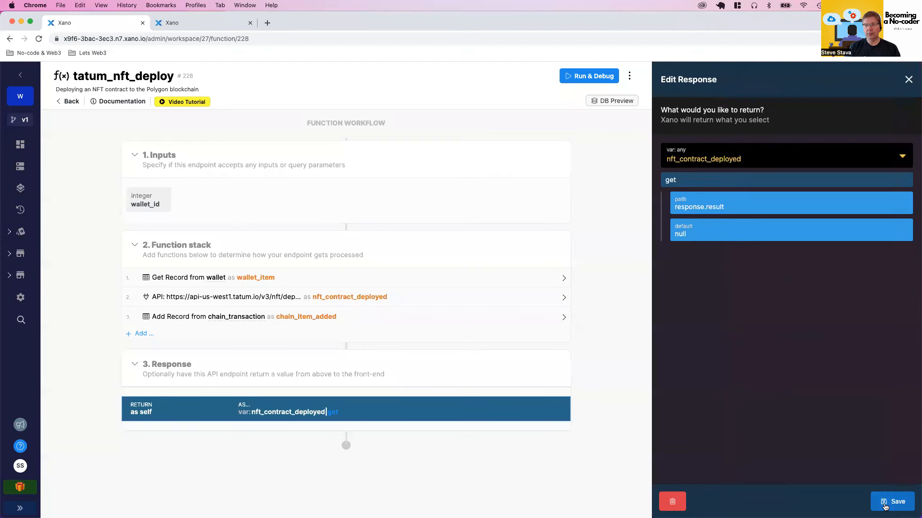
click(884, 503)
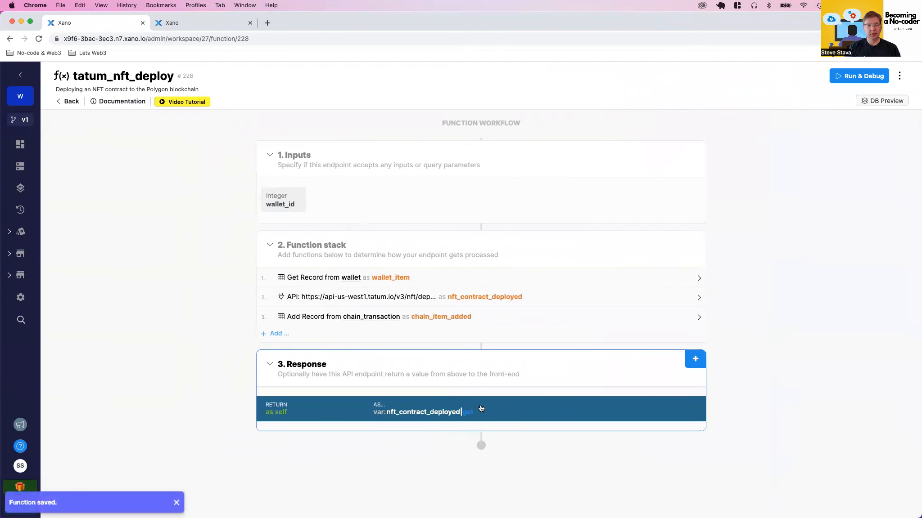
Open the json value of record 1 in the chain_transaction table and copy its txId value
click(204, 25)
click(69, 92)
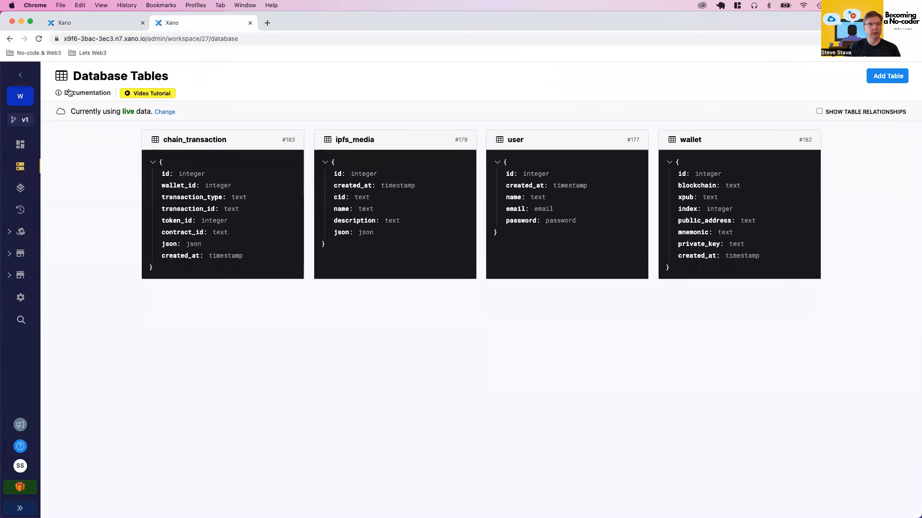
click(245, 141)
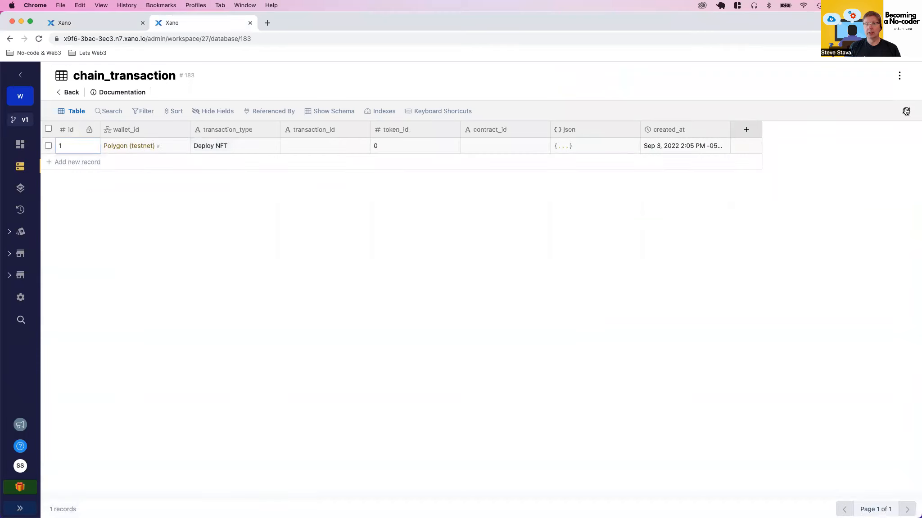
click(586, 144)
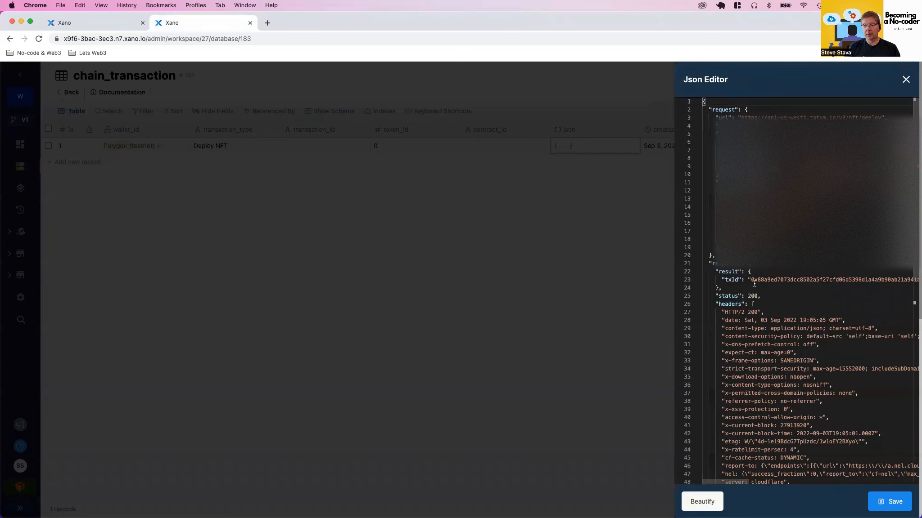
double_click(779, 277)
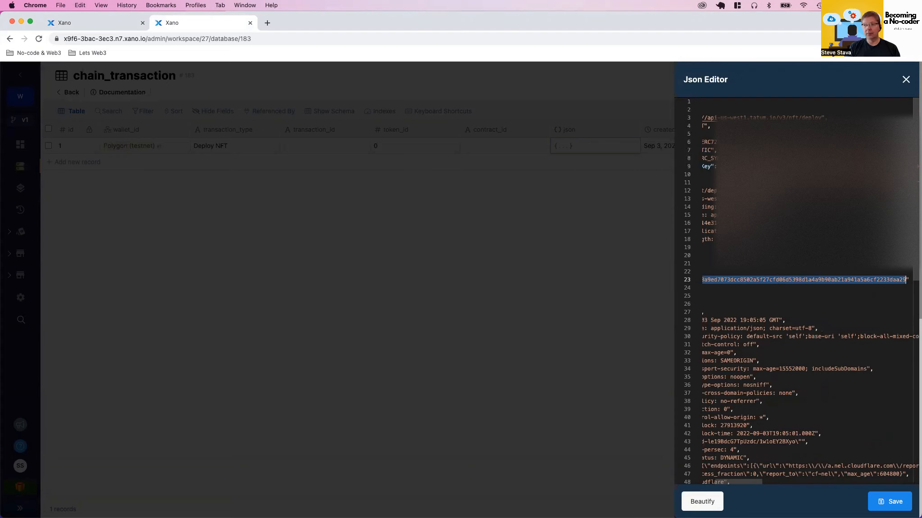
click(905, 79)
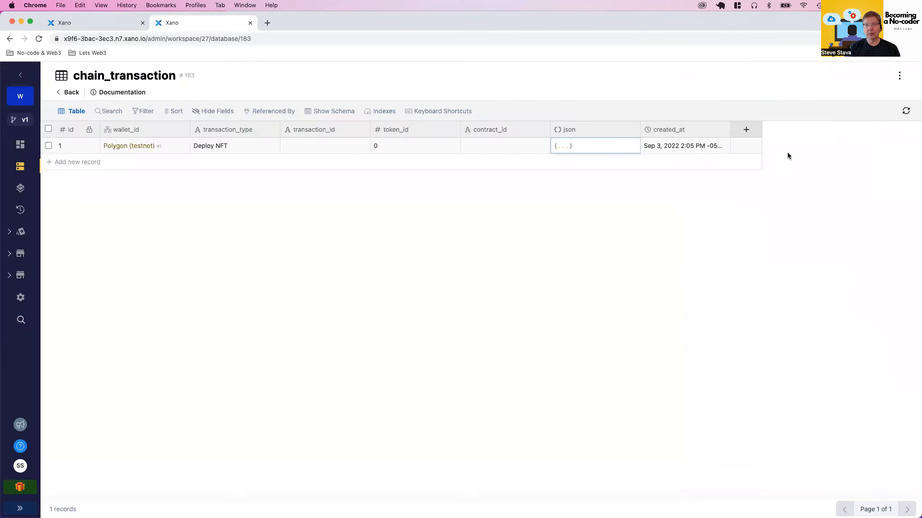
Paste the copied txId into the transaction_id field of chain_transaction record 1 and save it
click(313, 146)
key(super+v)
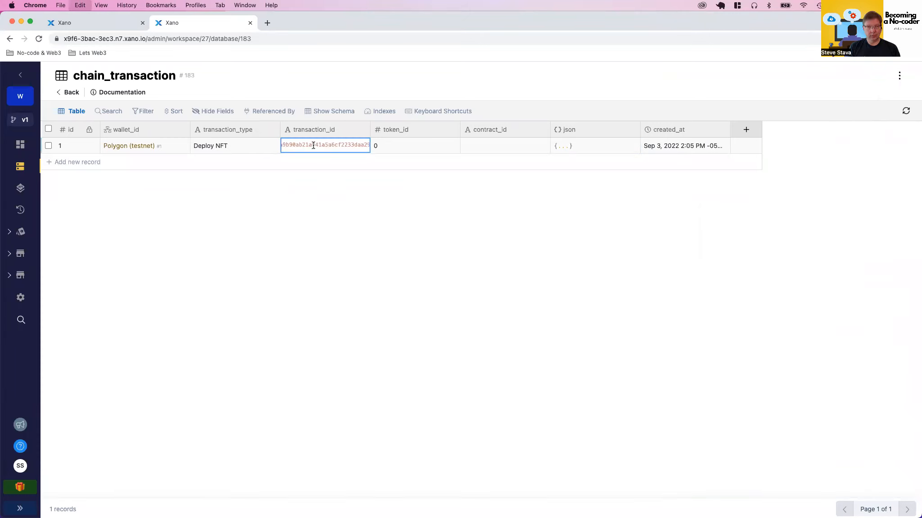
key(Return)
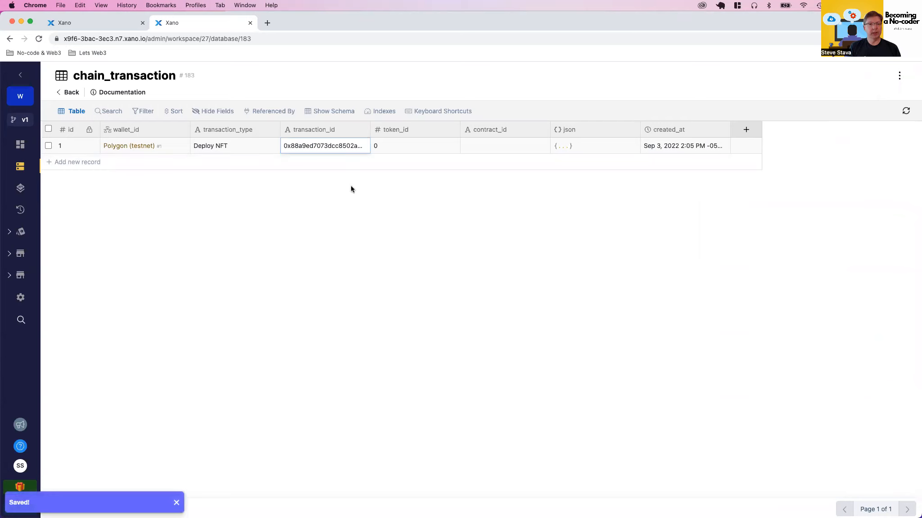
Search Mumbai Polygonscan for the copied transaction ID to view the deployment's transaction details
key(ctrl+Right)
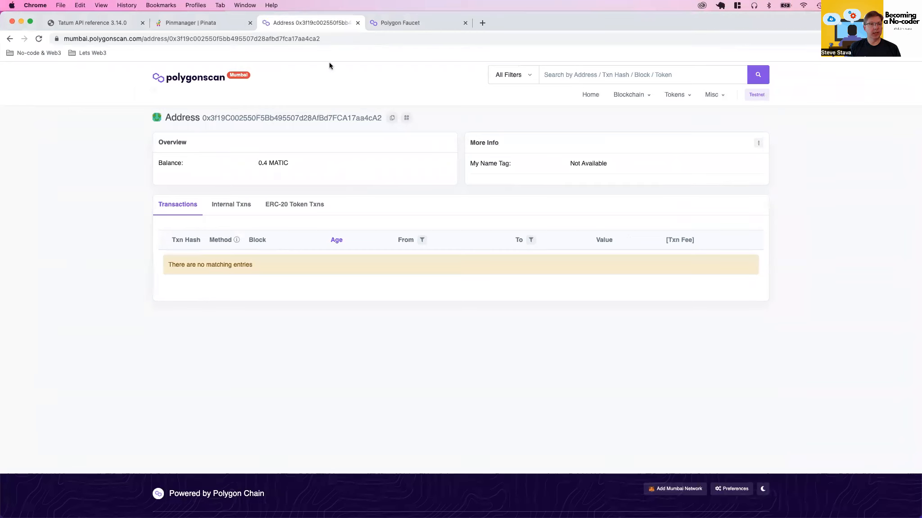
click(580, 73)
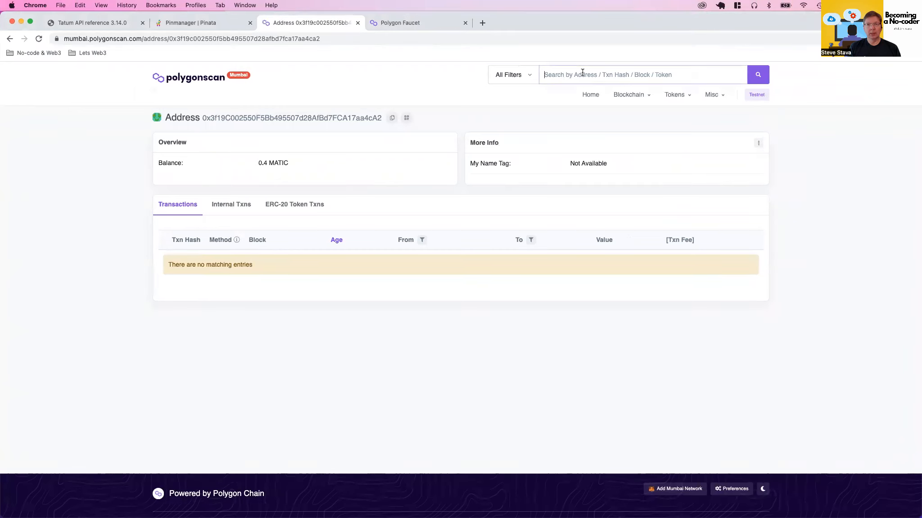
key(super+v)
key(Return)
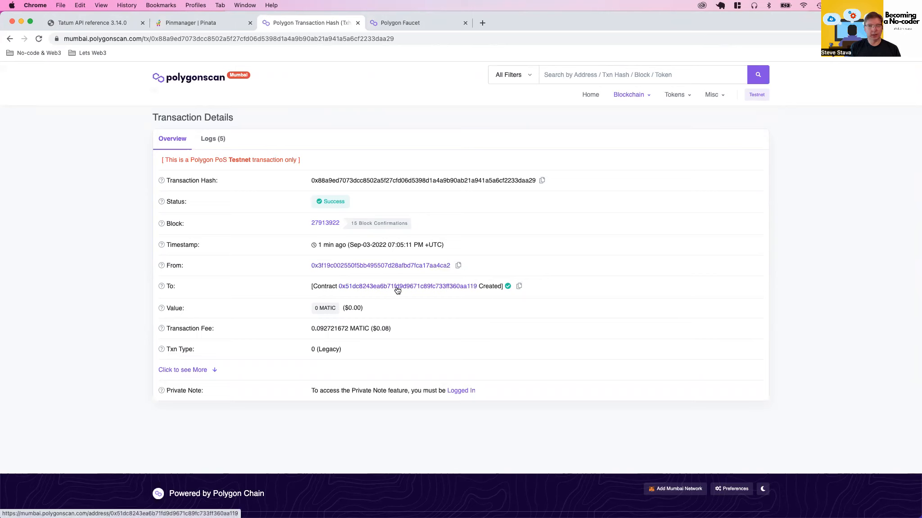
Copy the created contract's address from Polygonscan into the contract_id field of chain_transaction record 1 in Xano
click(519, 287)
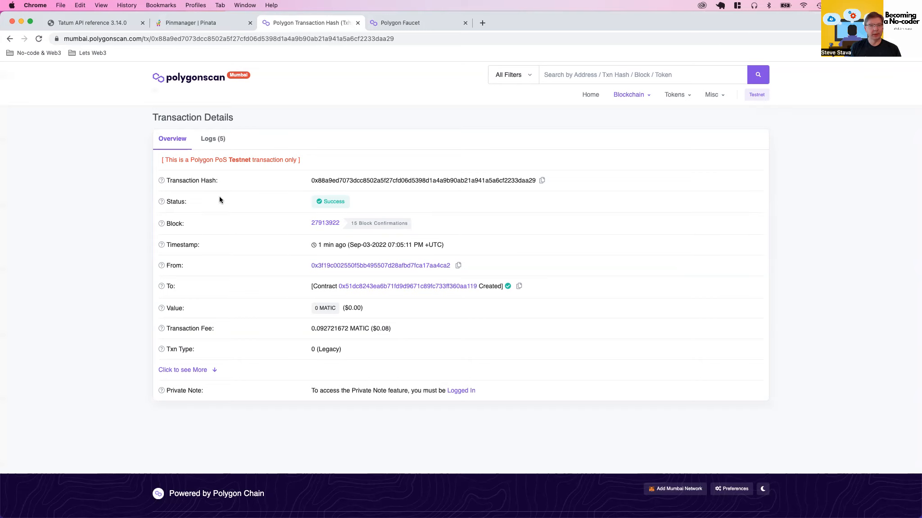
key(ctrl+Left)
click(496, 144)
click(496, 144)
key(super+v)
key(Return)
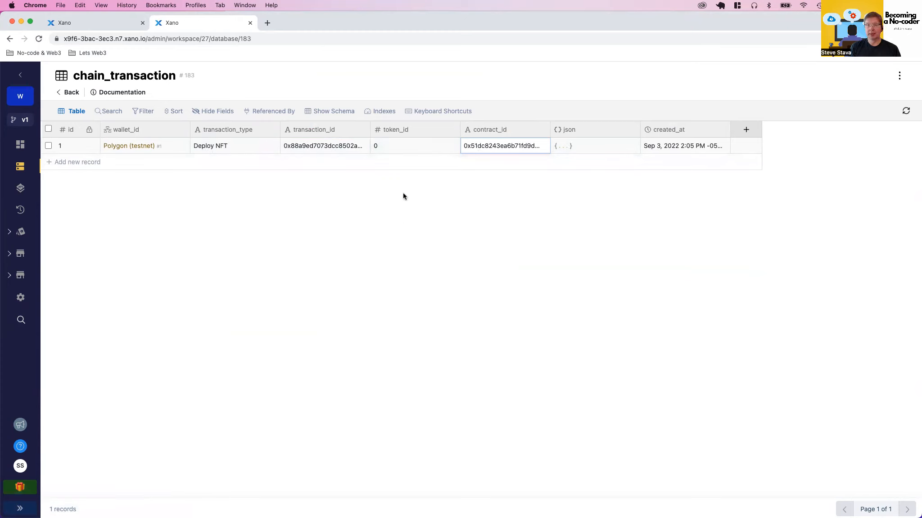
Review the params and headers of the External API Request statement in the tatum_nft_deploy function
click(105, 22)
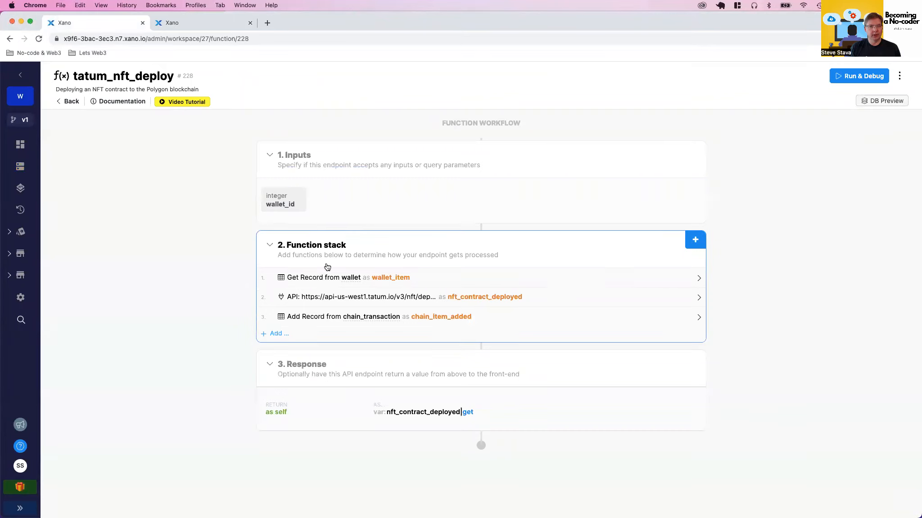
click(334, 297)
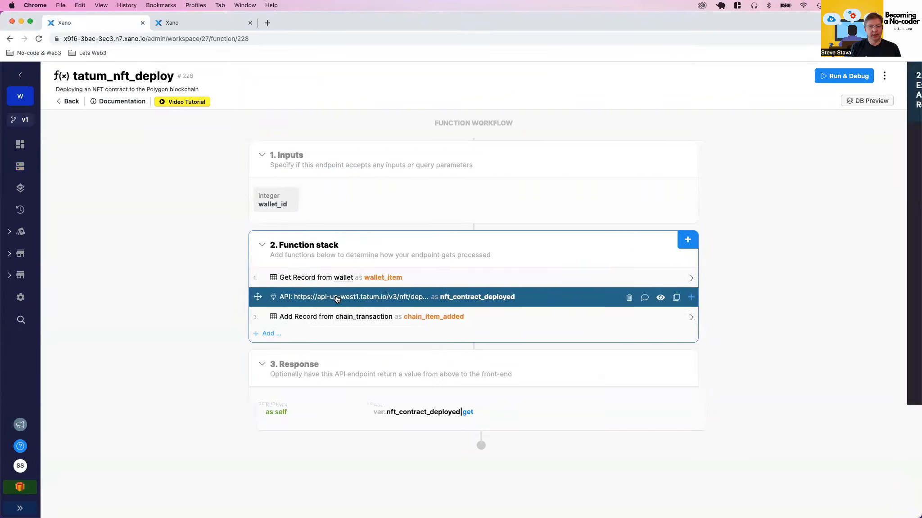
scroll(740, 330, down, 5)
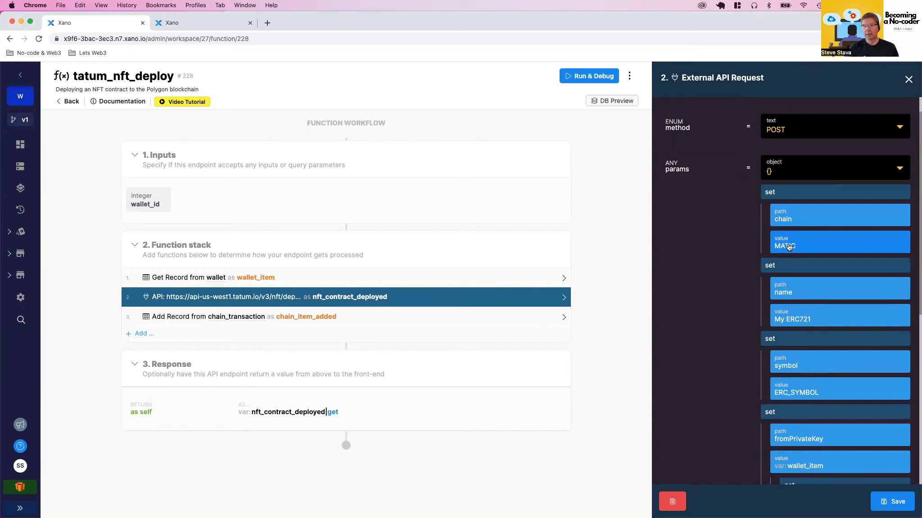
scroll(731, 325, down, 5)
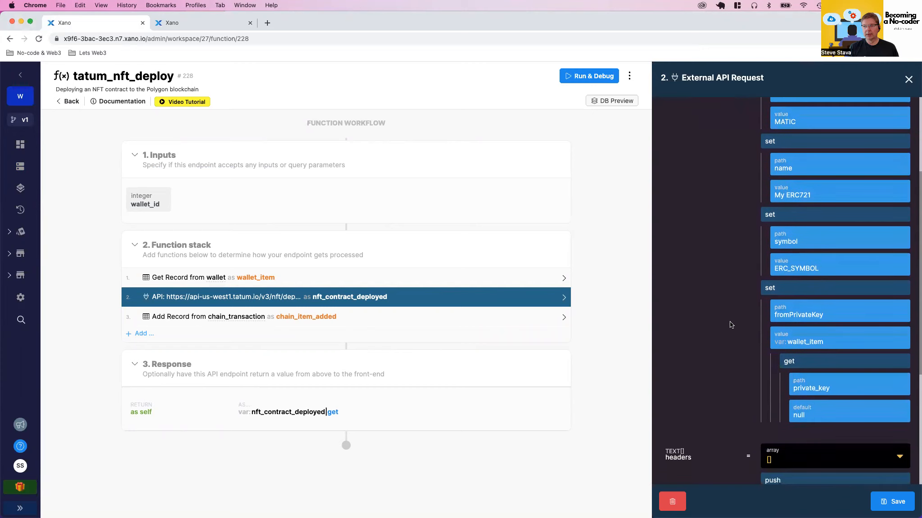
scroll(732, 314, down, 3)
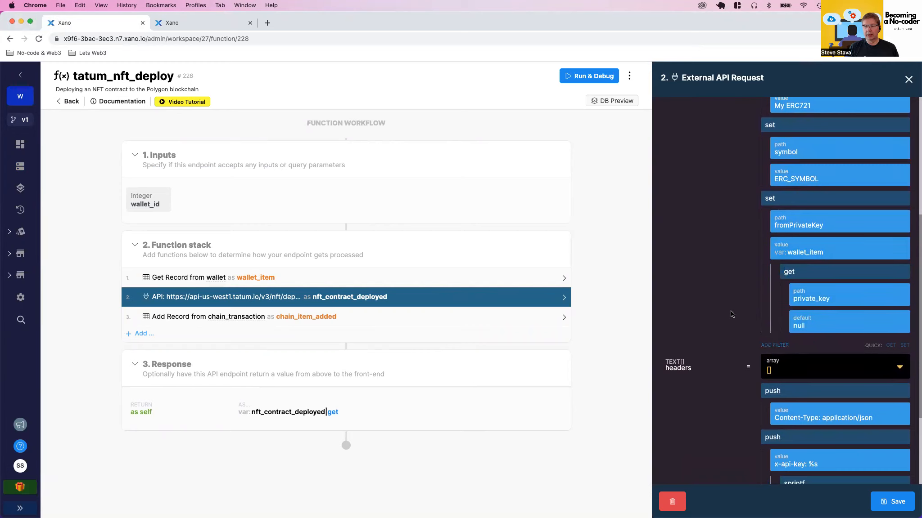
scroll(731, 314, down, 2)
scroll(731, 313, down, 2)
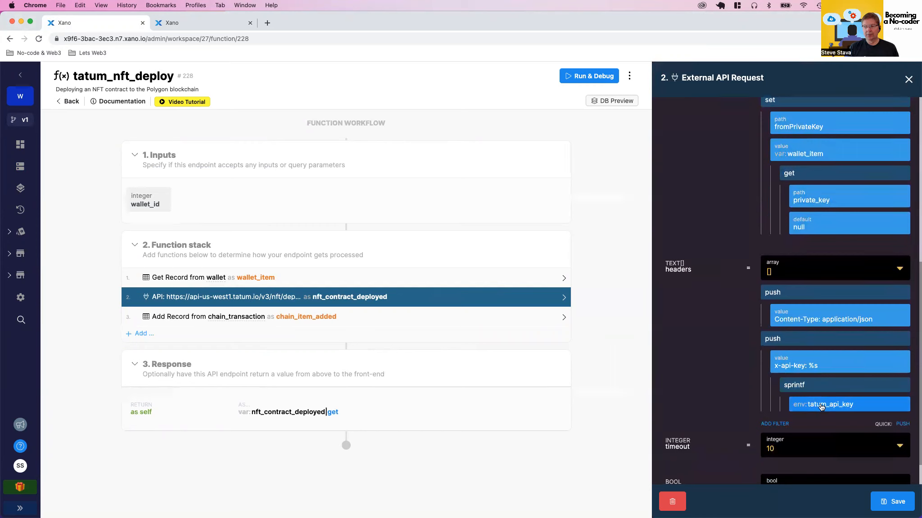
scroll(756, 410, up, 4)
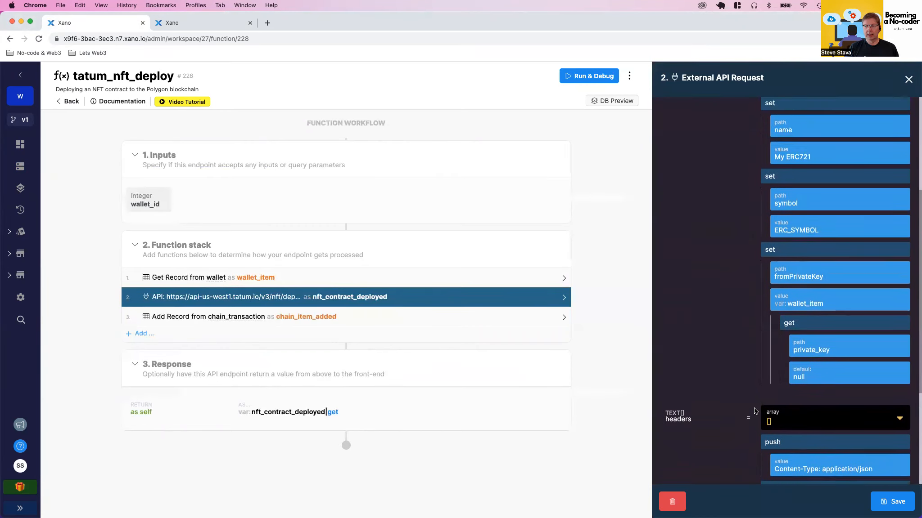
scroll(755, 411, up, 2)
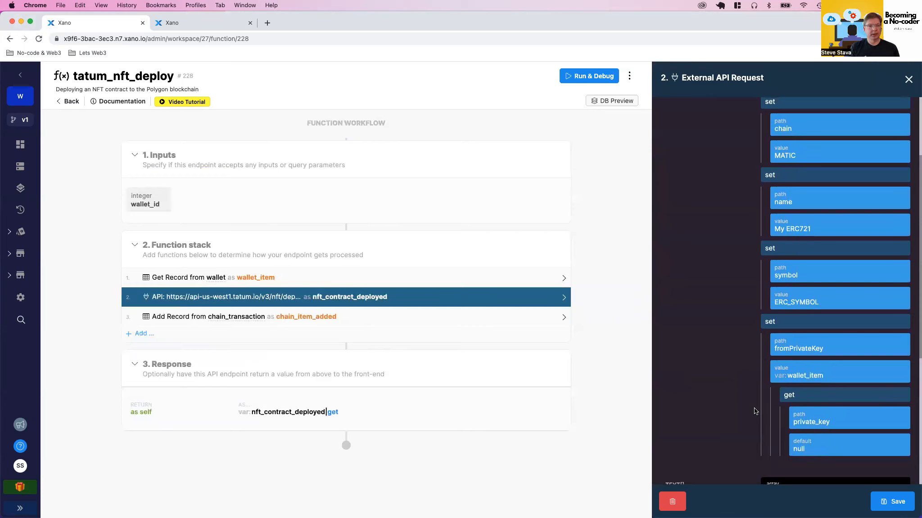